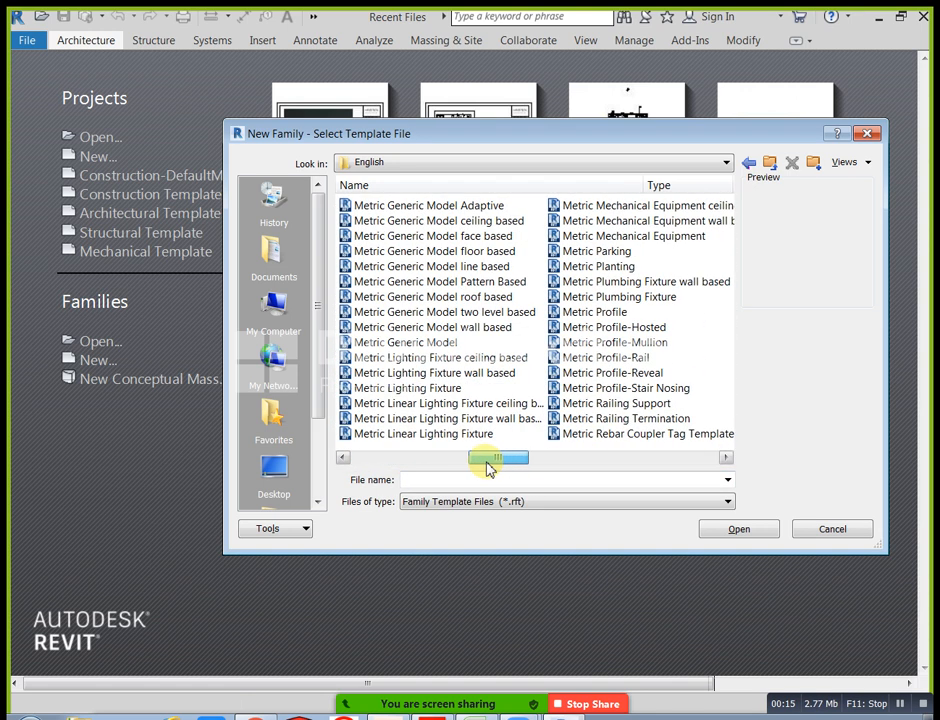
Create a new family from the Metric Generic Model template and set its Ref. Level view's detail level to Fine
click(428, 342)
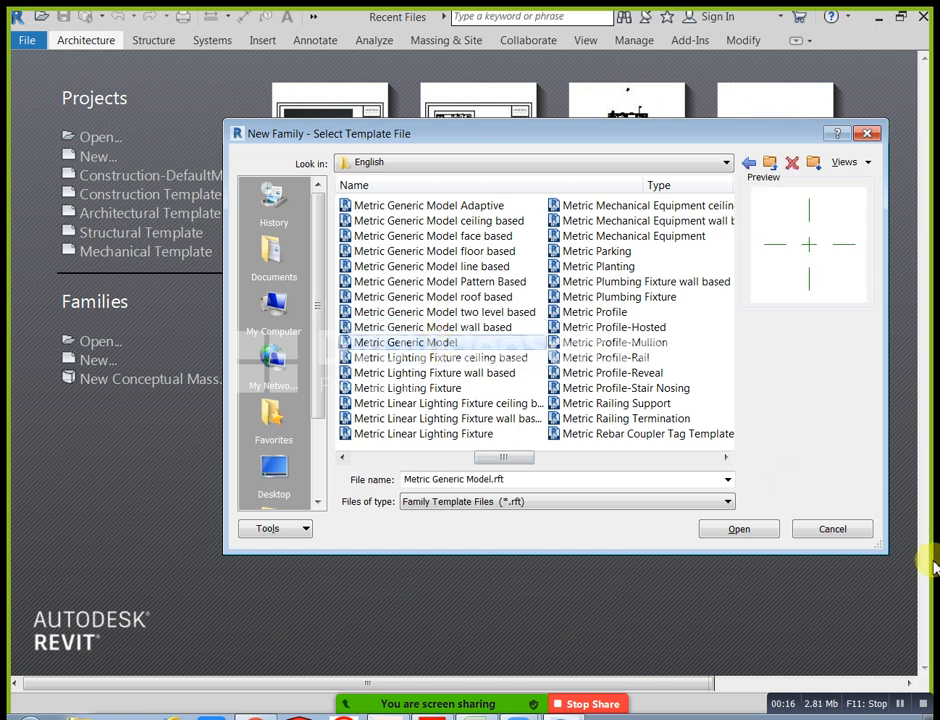
click(739, 529)
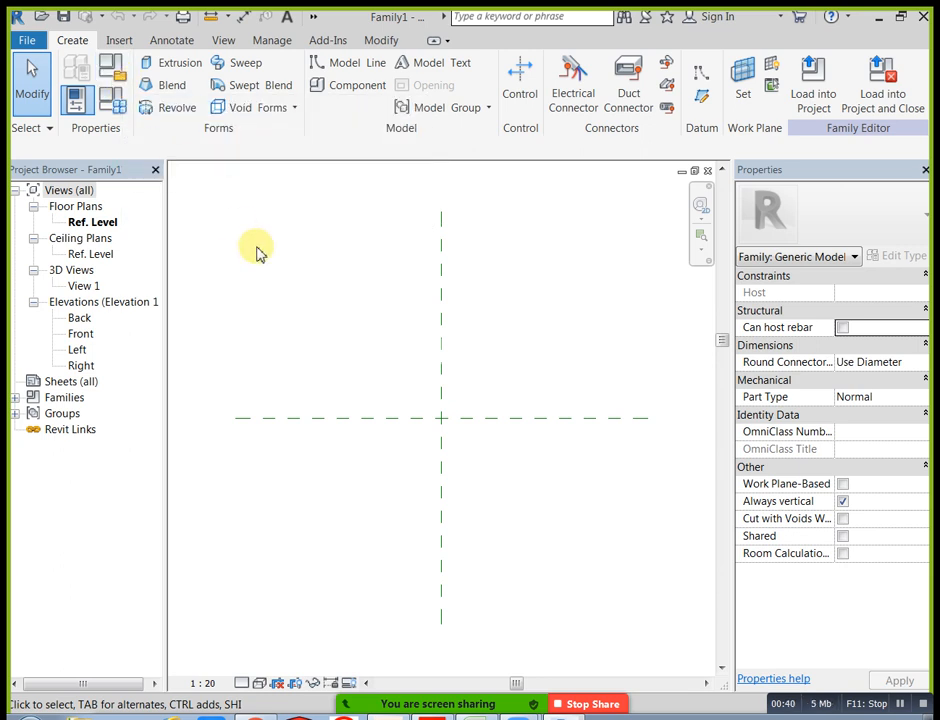
click(242, 683)
click(261, 664)
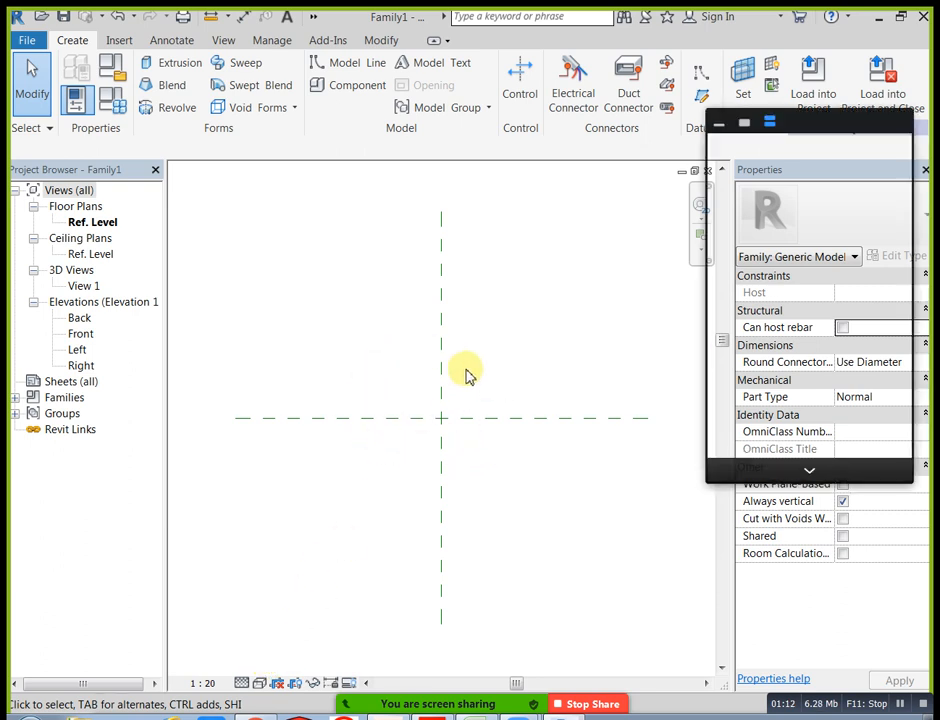
Start an extrusion and sketch a rectangle about 1960 by 1740 around the intersection of the reference planes
click(719, 127)
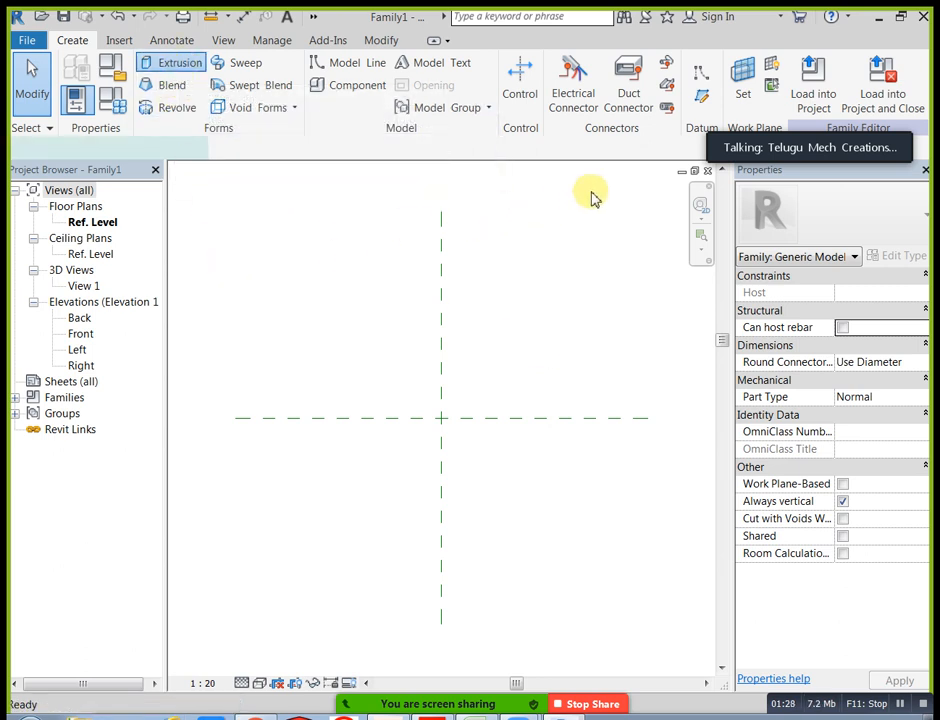
click(685, 66)
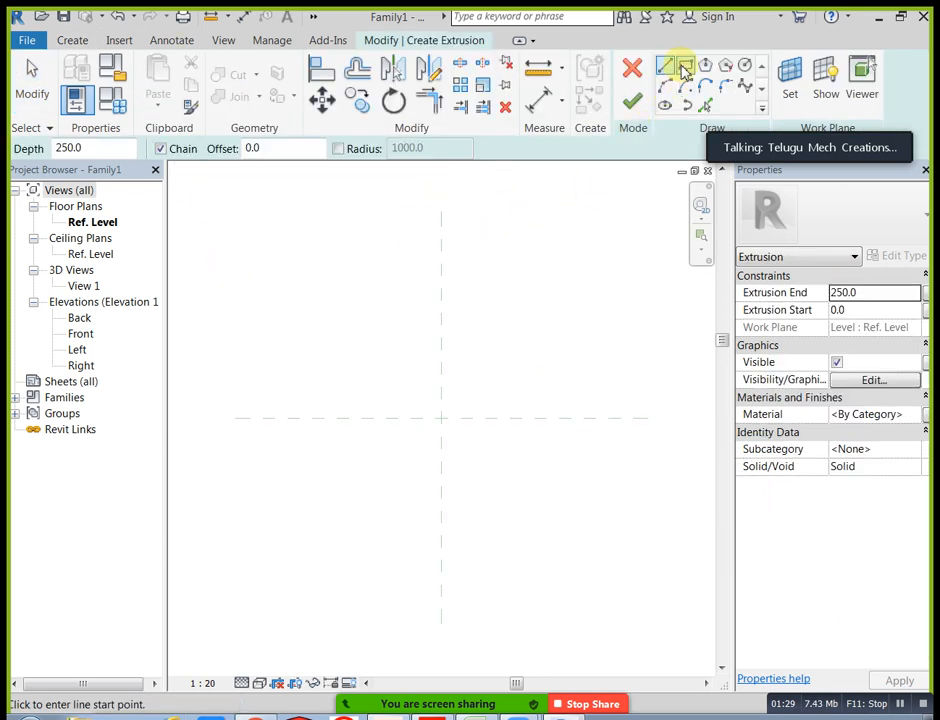
click(339, 339)
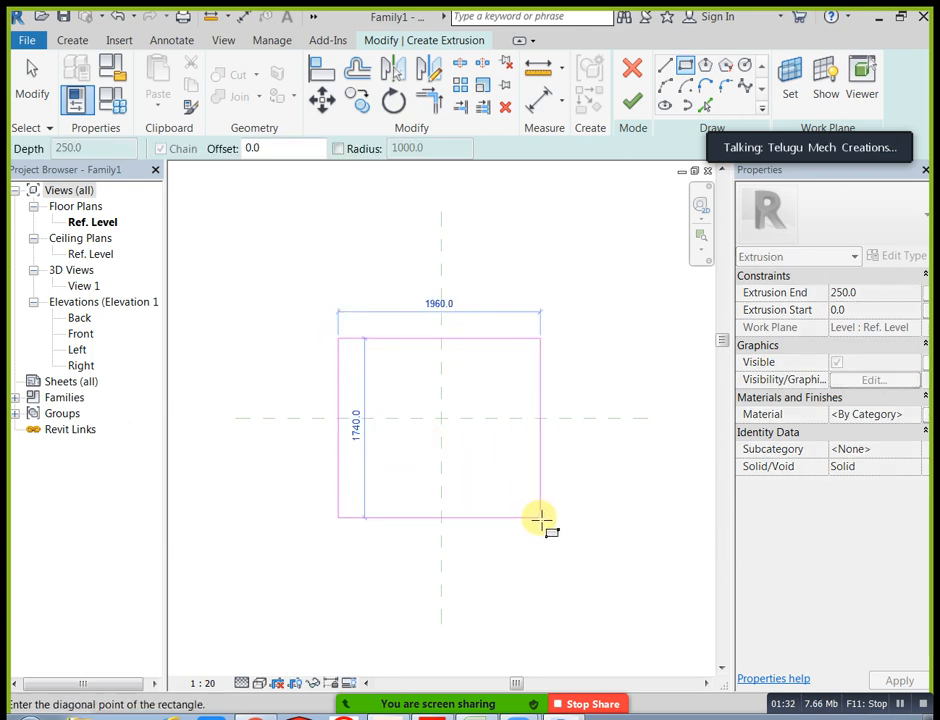
click(540, 517)
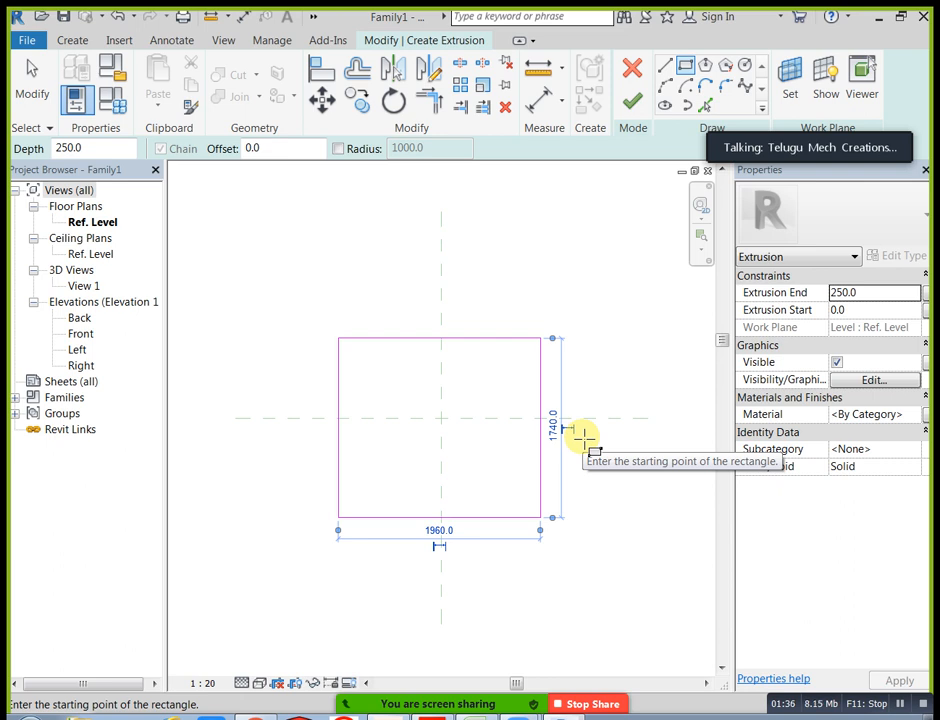
Set the extrusion end to 70 and finish the rectangular extrusion
click(881, 293)
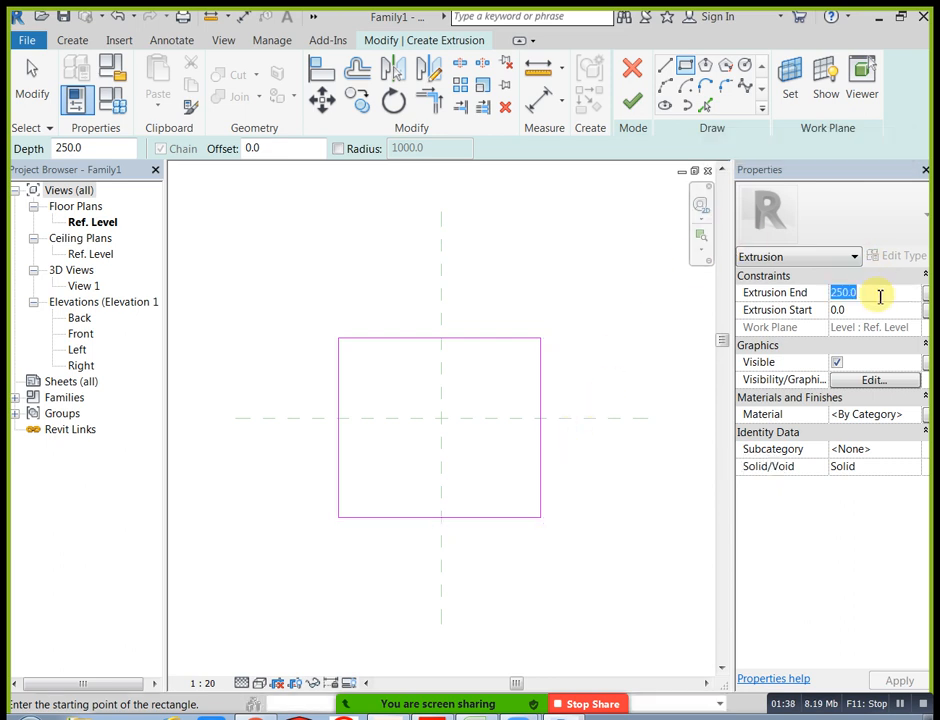
text(70)
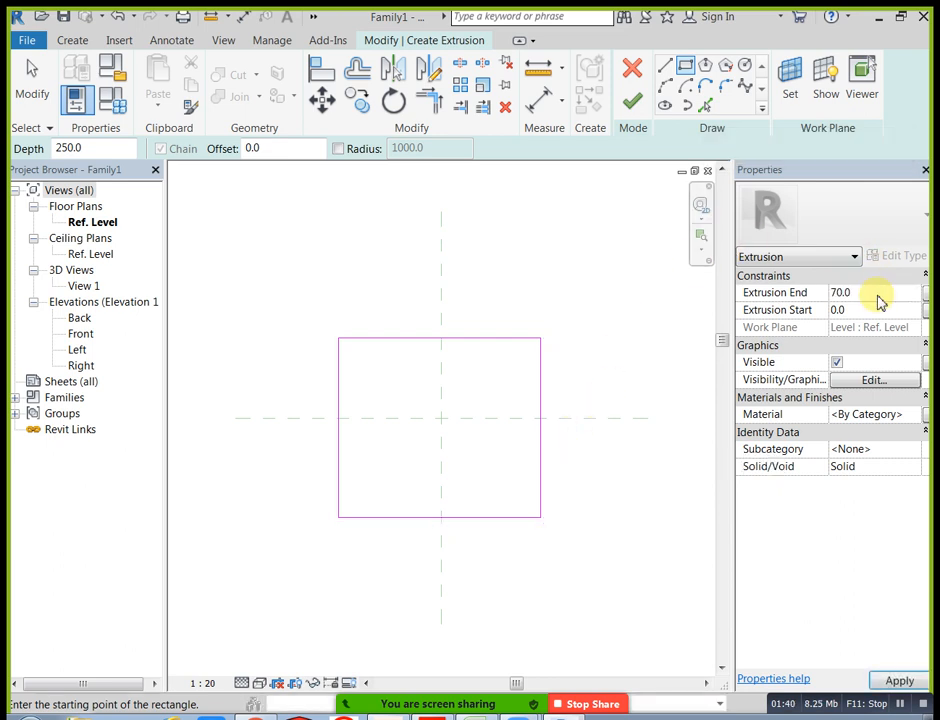
click(632, 101)
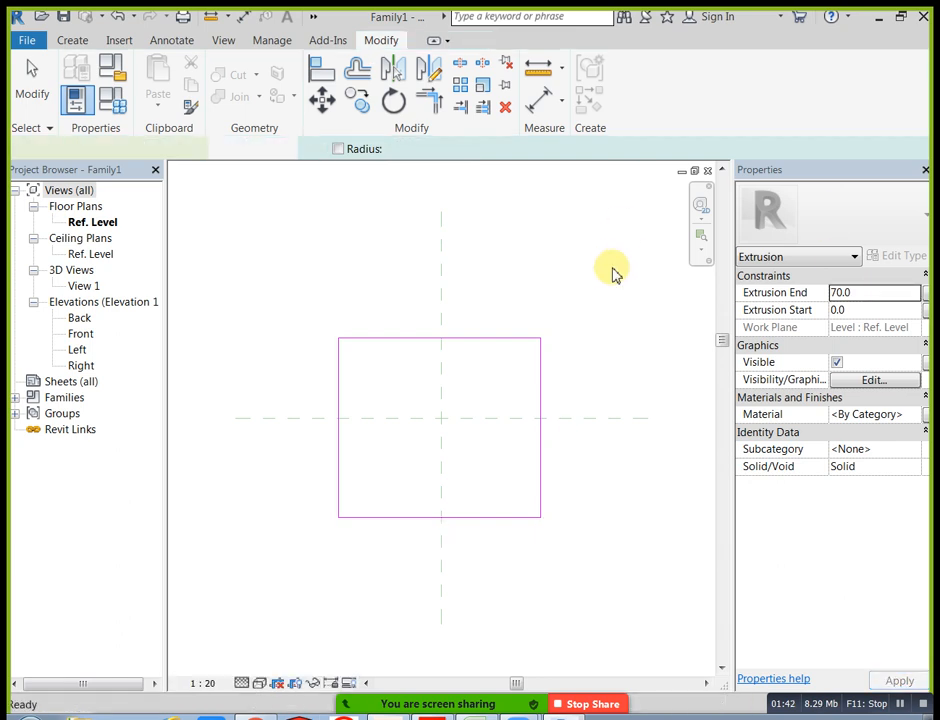
click(527, 447)
scroll(541, 378, up, 1)
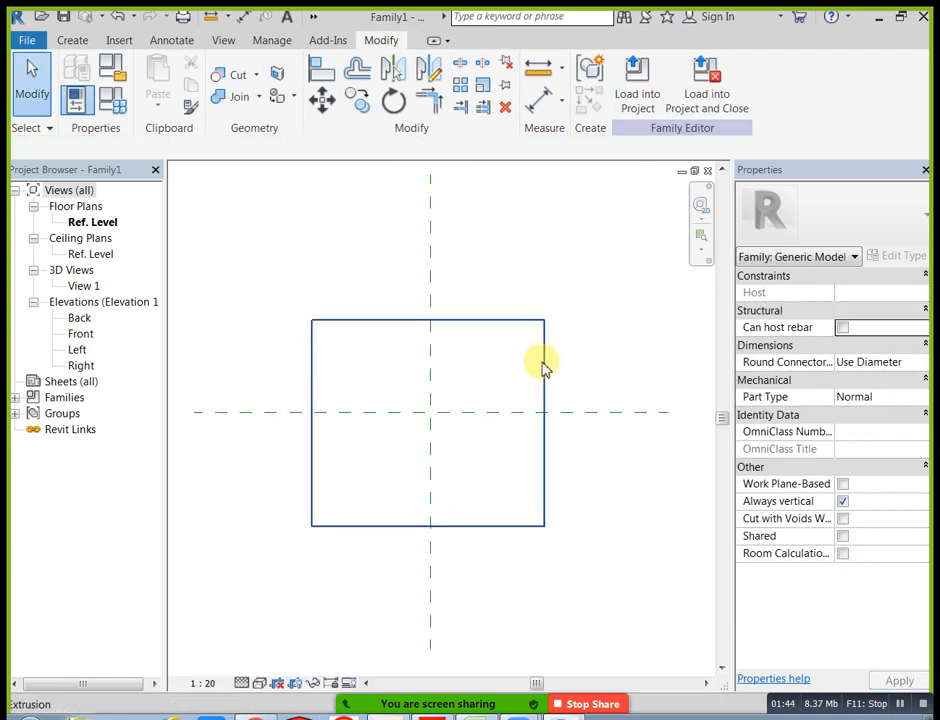
Start opening a project file and browse to the Revit Families 2018 folder on drive D
click(25, 39)
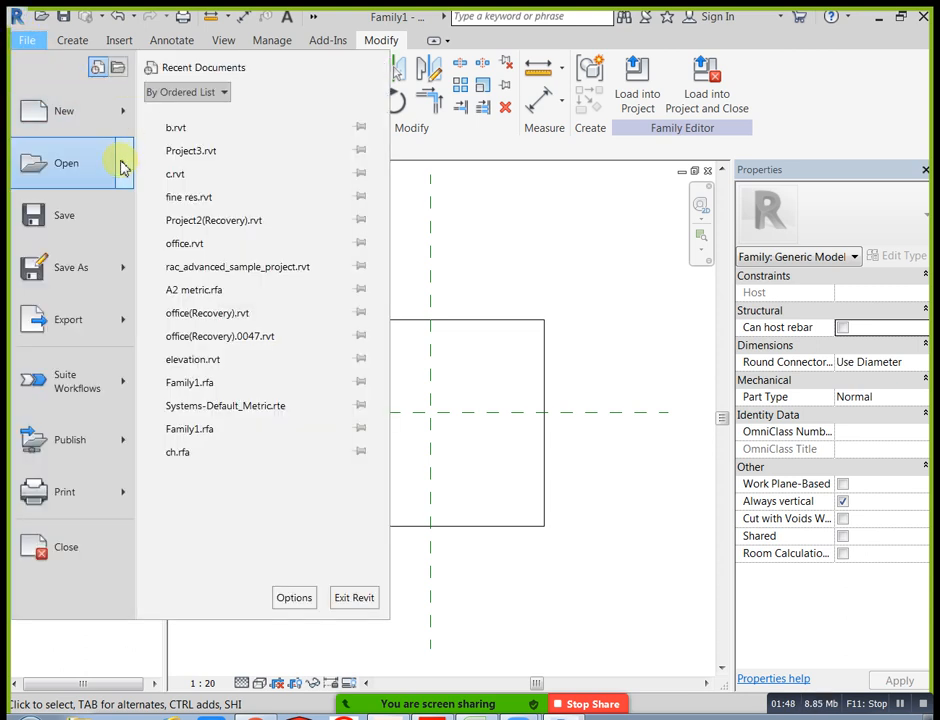
mouse_move(123, 166)
click(237, 121)
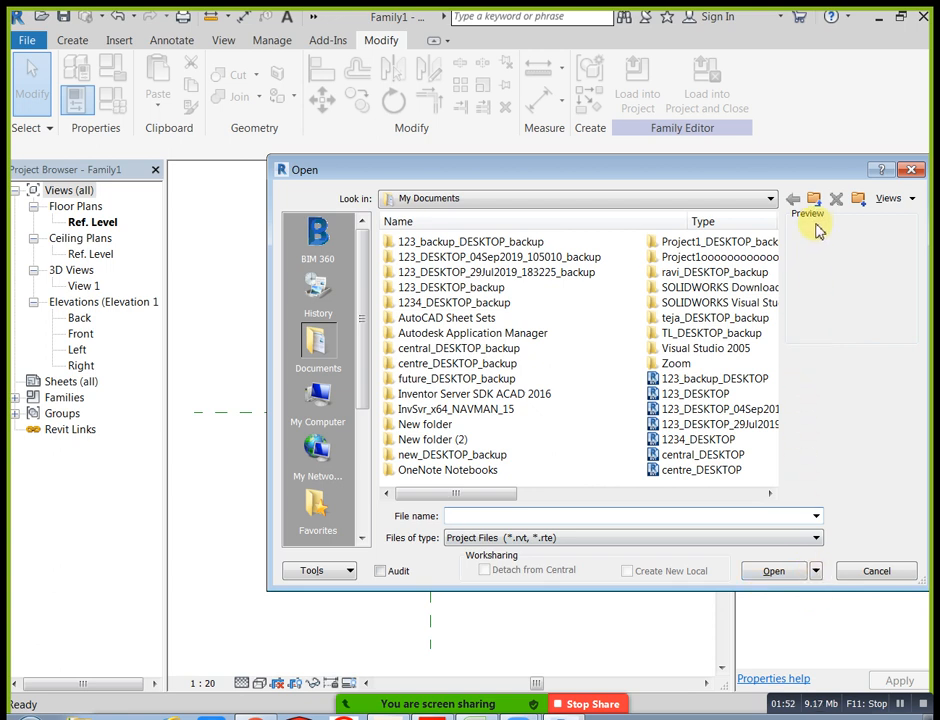
click(813, 199)
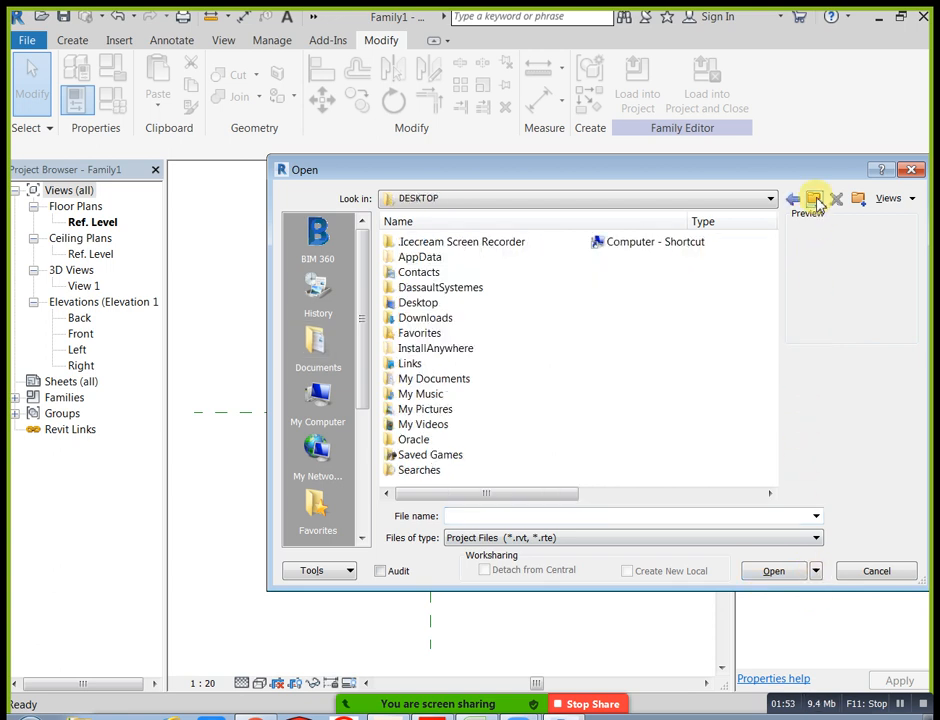
click(336, 408)
double_click(437, 260)
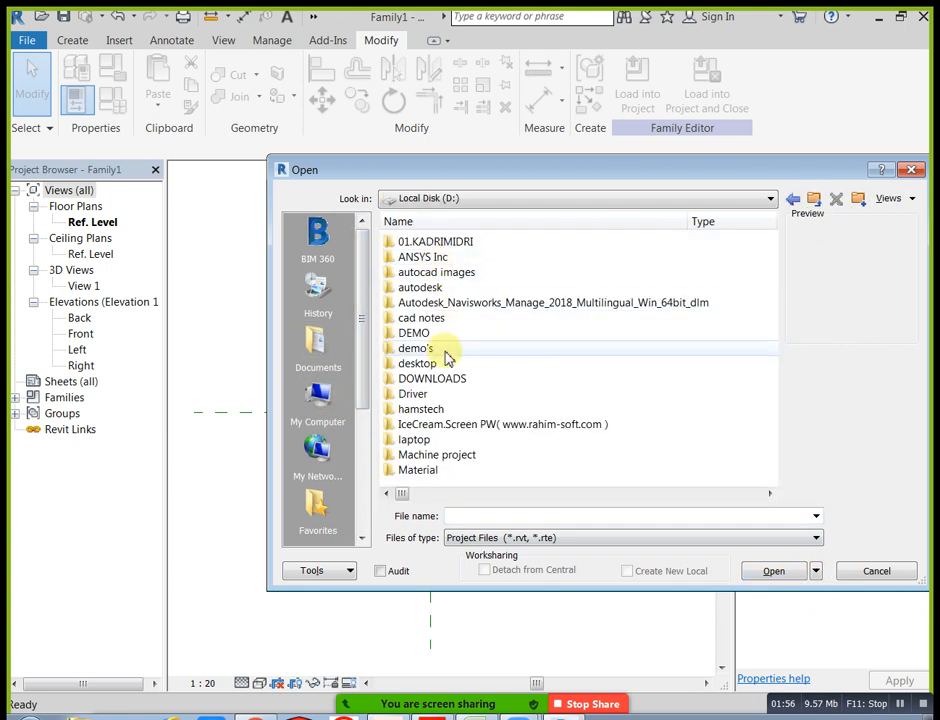
double_click(440, 409)
click(815, 198)
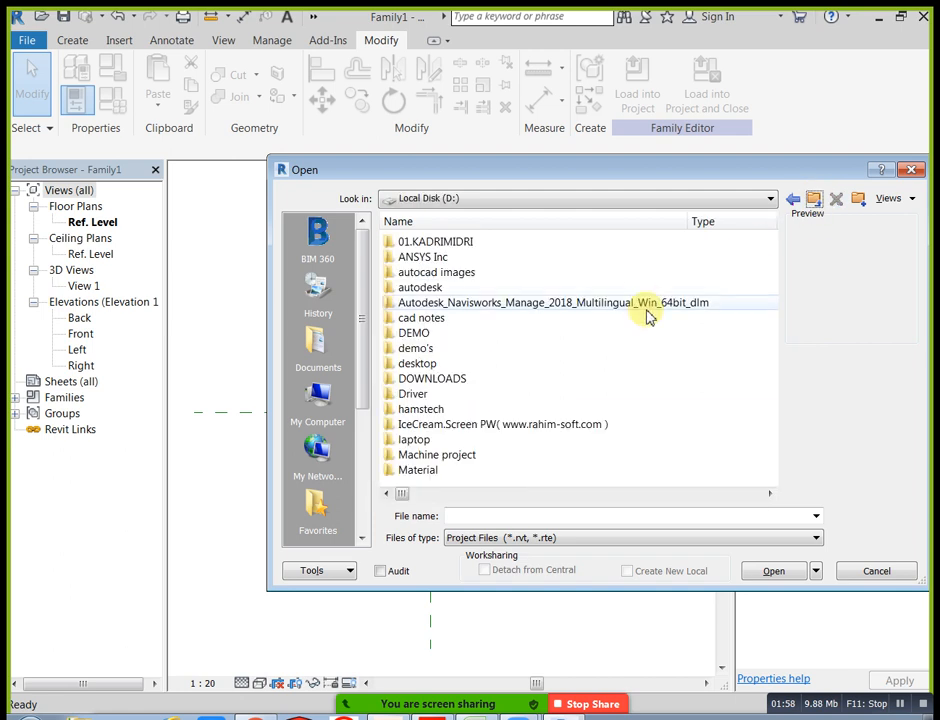
drag(409, 496, 539, 499)
double_click(446, 424)
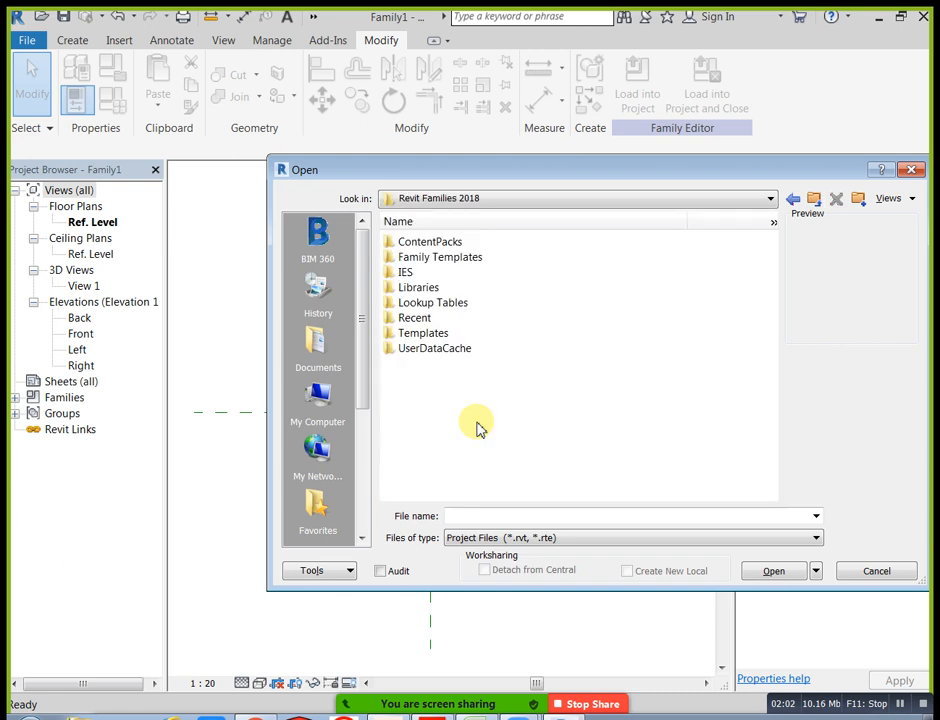
Open the Construction-DefaultMetric file from the US Metric templates folder
double_click(457, 333)
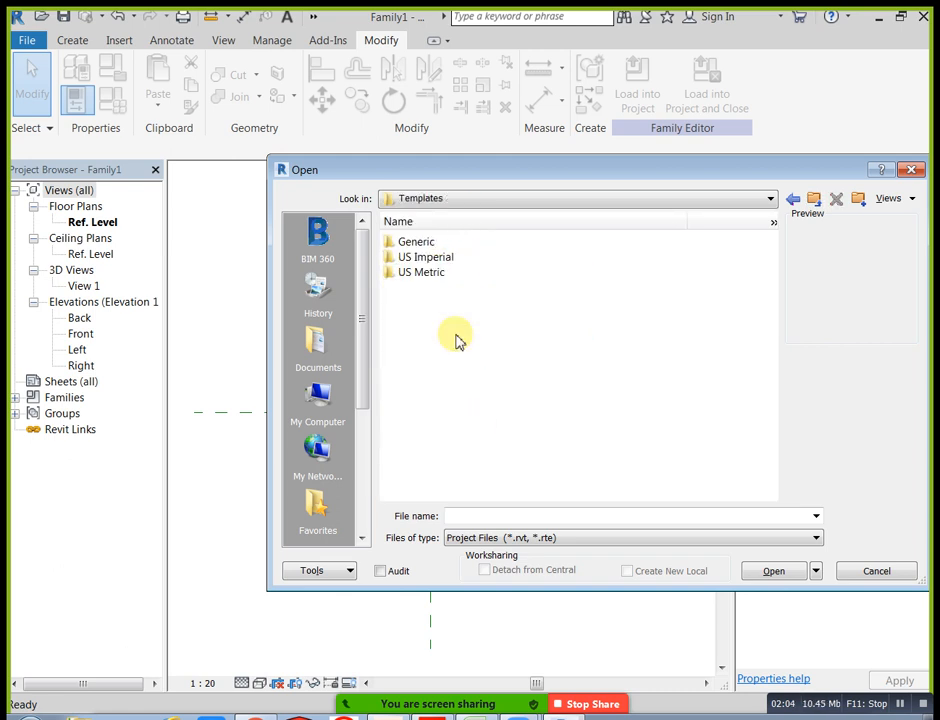
double_click(464, 271)
click(465, 242)
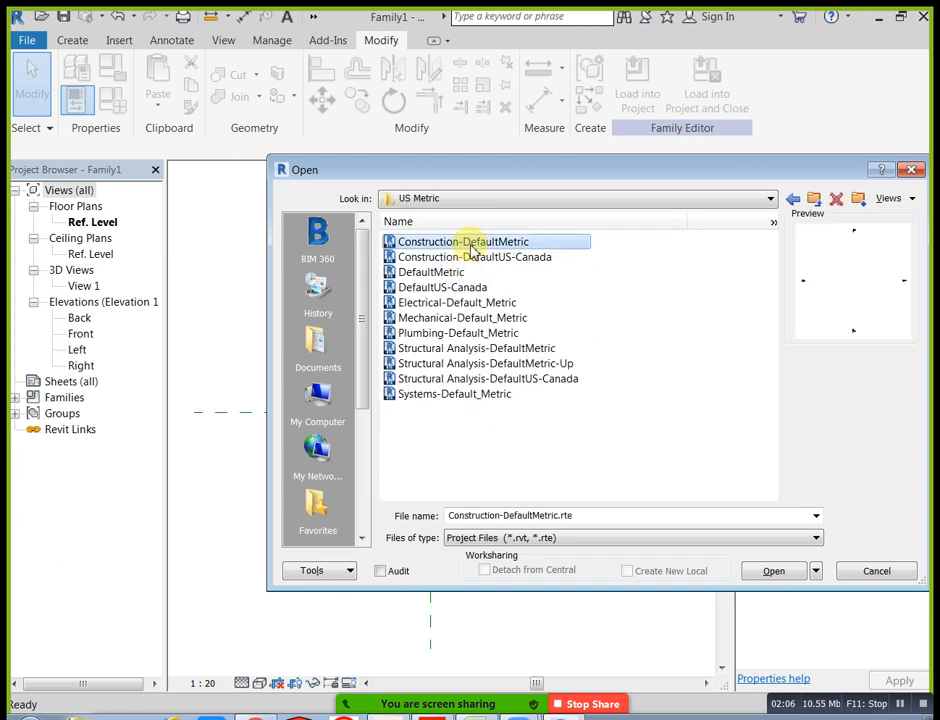
click(794, 577)
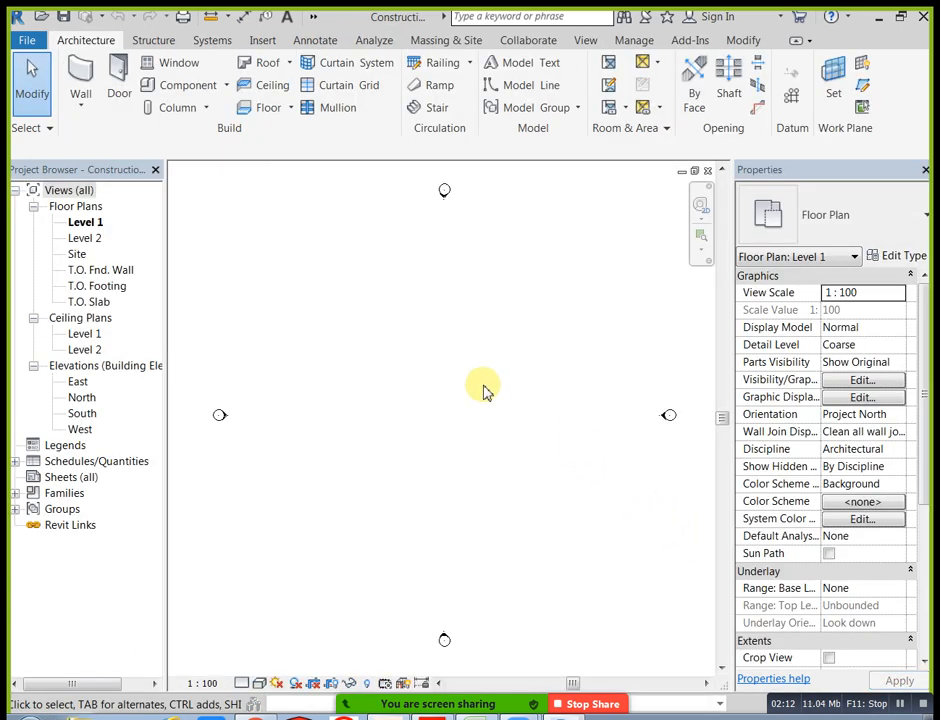
Set the Level 1 floor plan's detail level to Fine and change its visual style
click(241, 682)
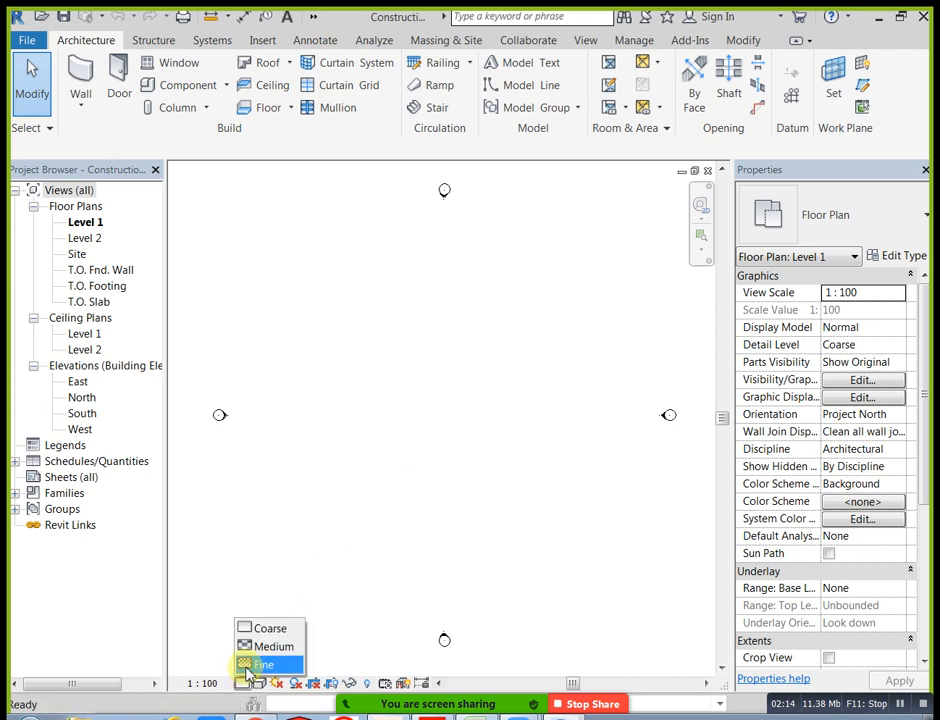
click(254, 665)
click(258, 684)
click(255, 576)
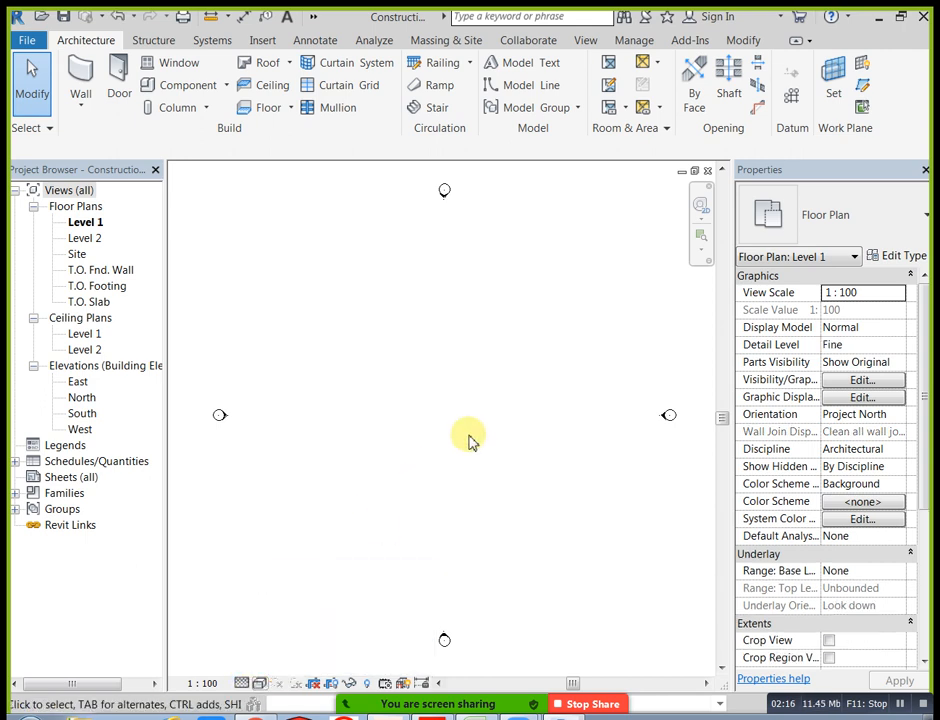
Switch to Family1's Ref. Level floor plan and load the family into the construction project
click(313, 16)
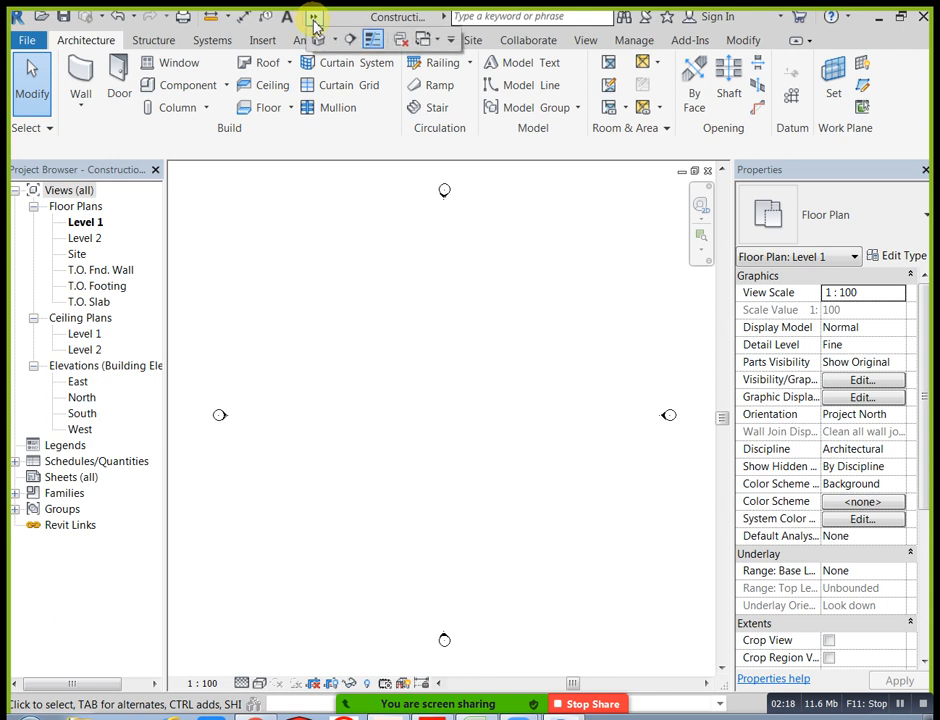
click(441, 45)
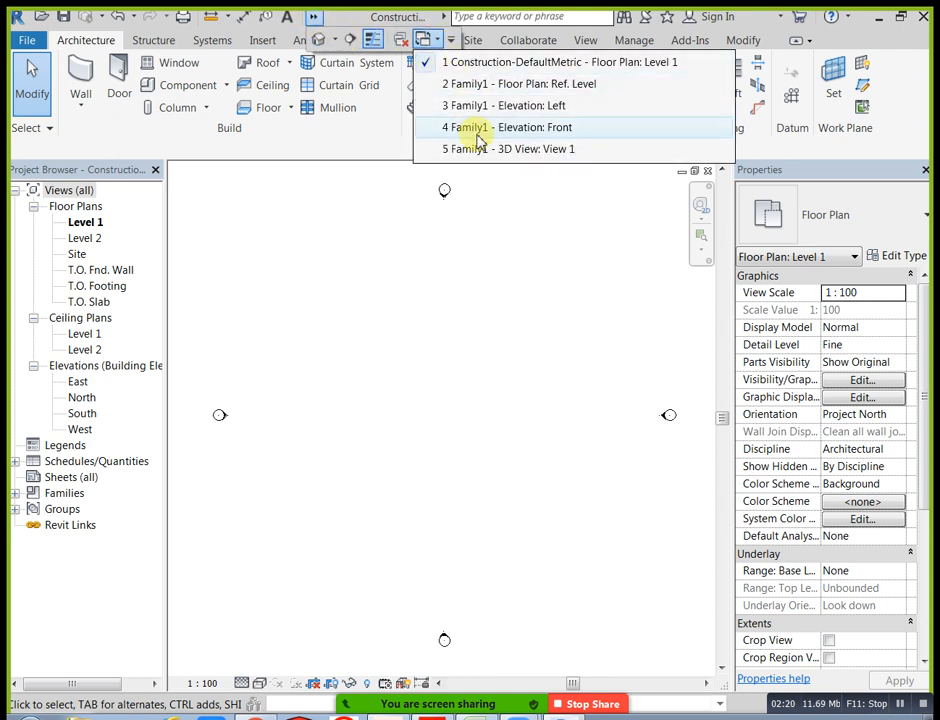
click(497, 89)
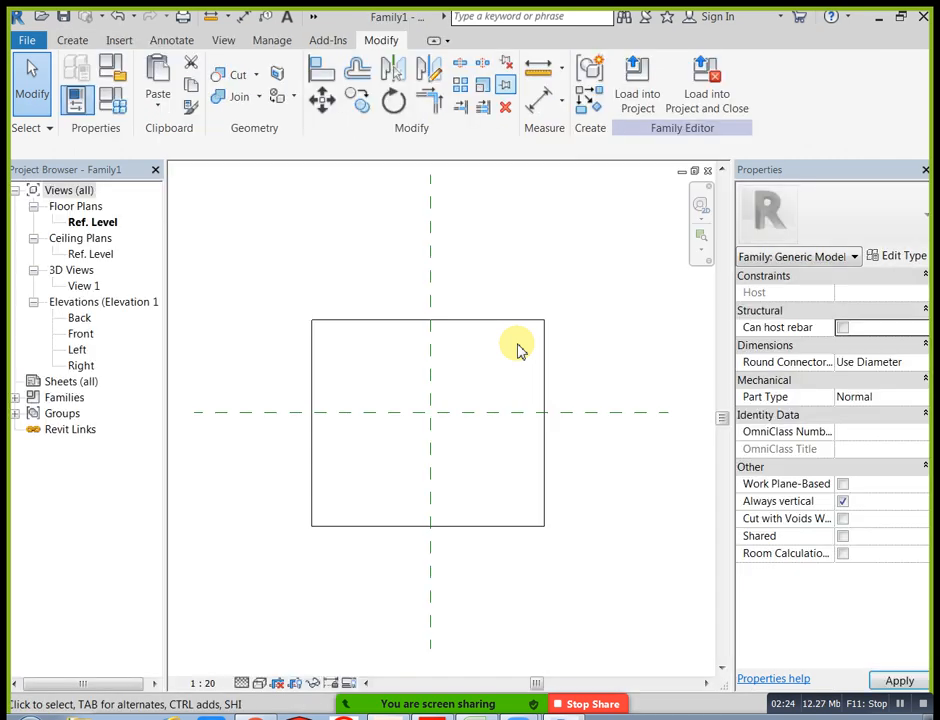
click(645, 102)
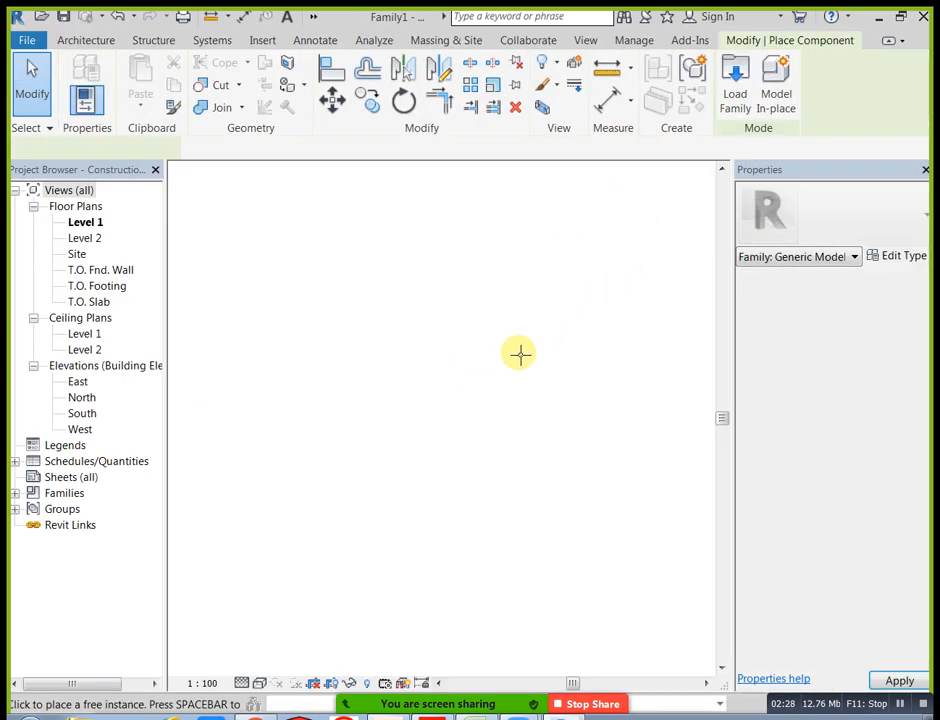
Place four separate instances of Family1 on the Level 1 floor plan and end placement
click(405, 380)
scroll(440, 385, down, 1)
click(455, 459)
click(508, 361)
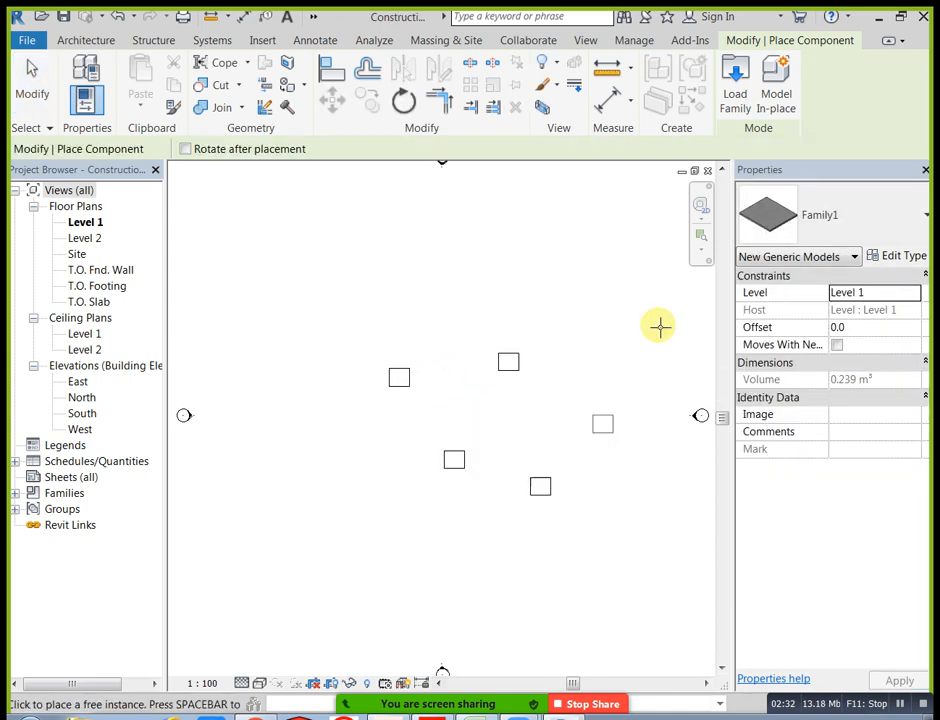
click(540, 486)
scroll(603, 352, up, 2)
key(Escape)
key(Escape)
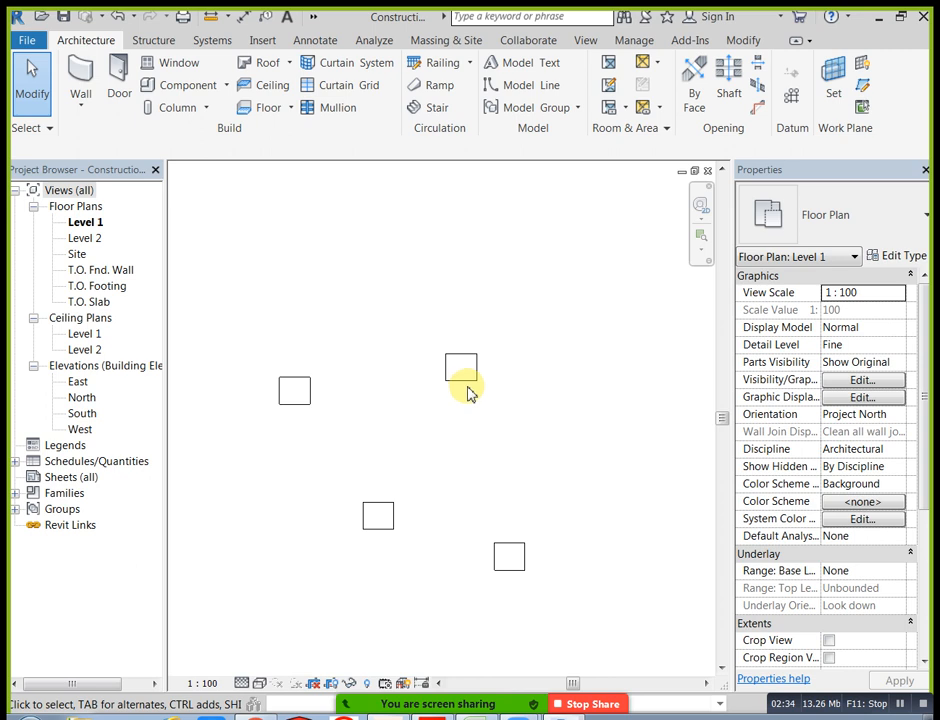
Examine the type properties of one placed Family1 instance, then close them and deselect the instance
click(470, 390)
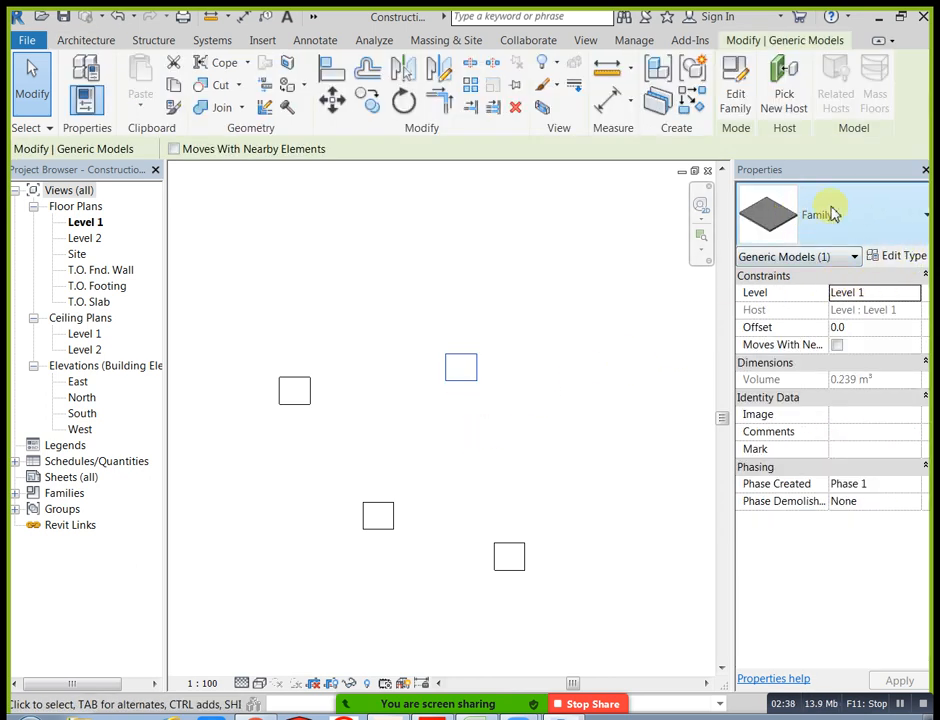
click(900, 258)
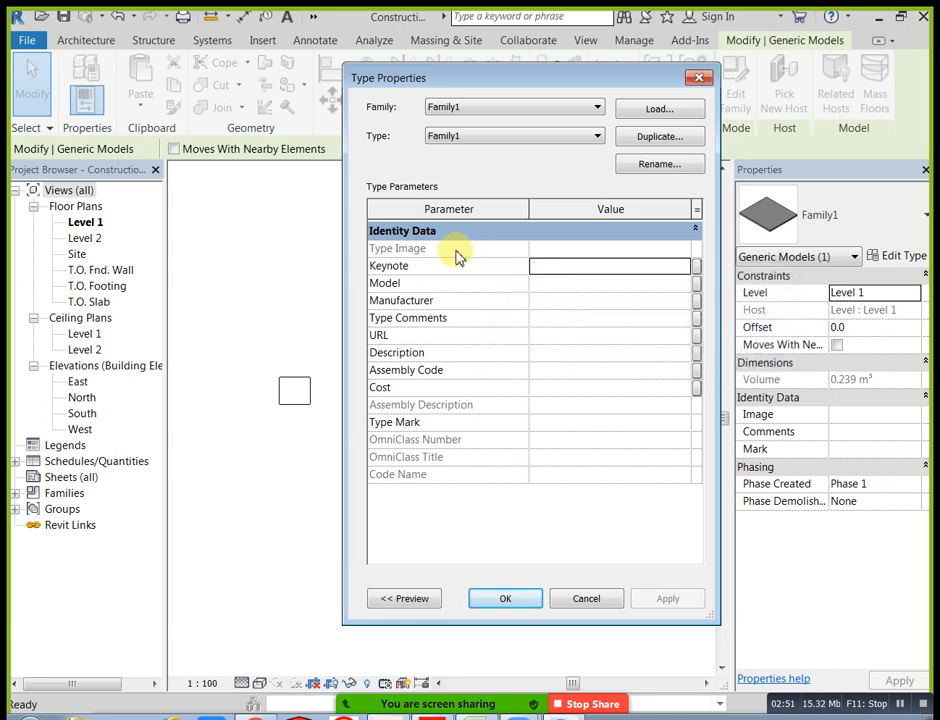
mouse_move(457, 257)
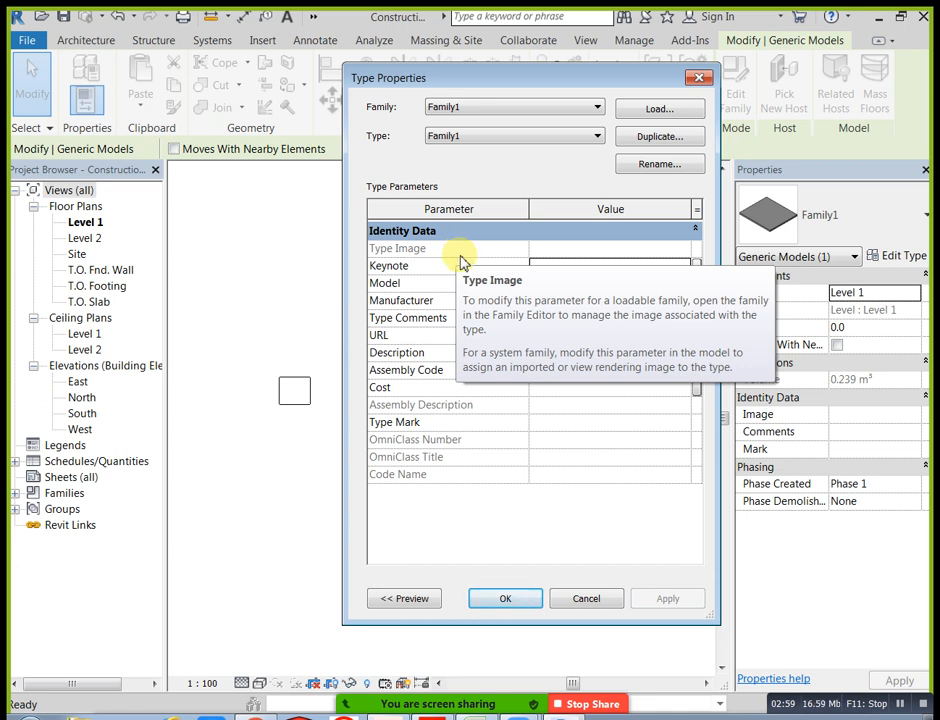
click(505, 599)
click(562, 539)
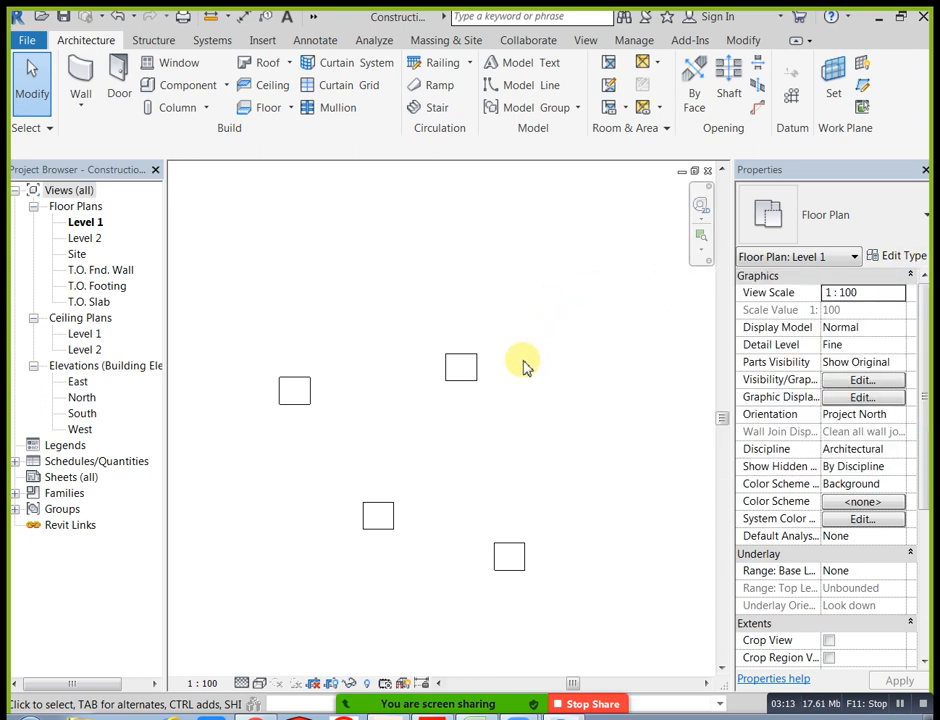
Switch back to Family1's Ref. Level floor plan for further editing of the family
click(314, 18)
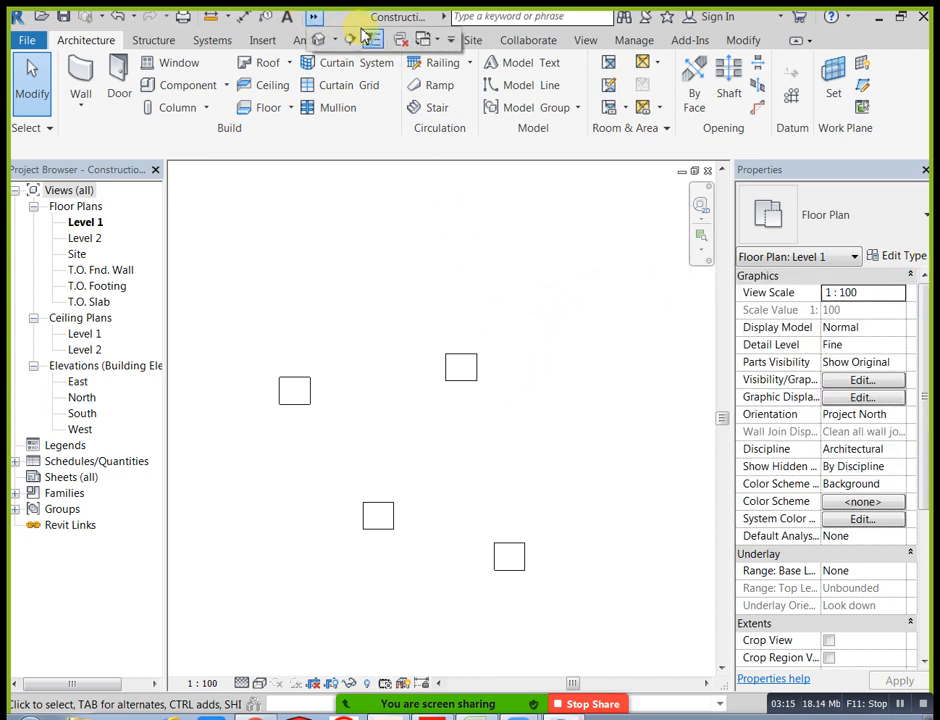
click(423, 40)
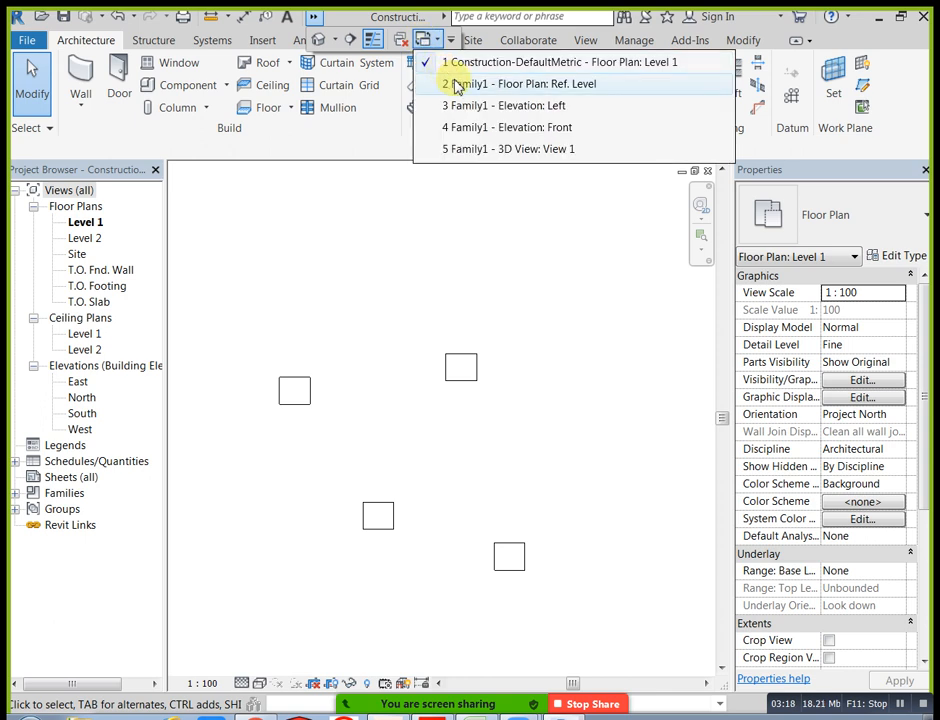
click(452, 84)
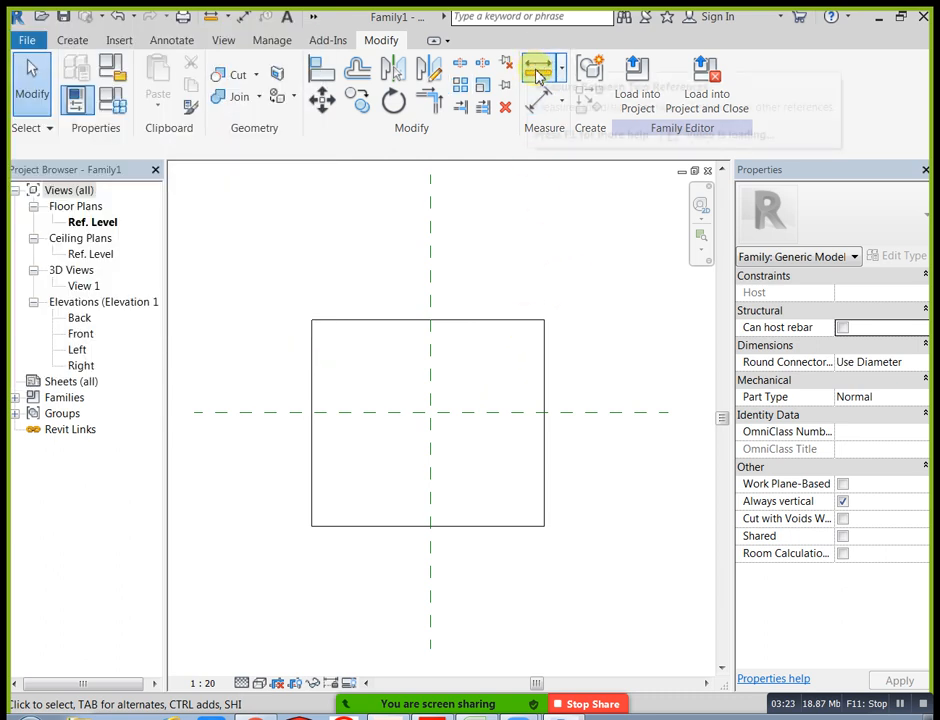
Dimension the rectangle's two vertical edges with the vertical reference plane between them, and make both segments equal
key(d)
key(i)
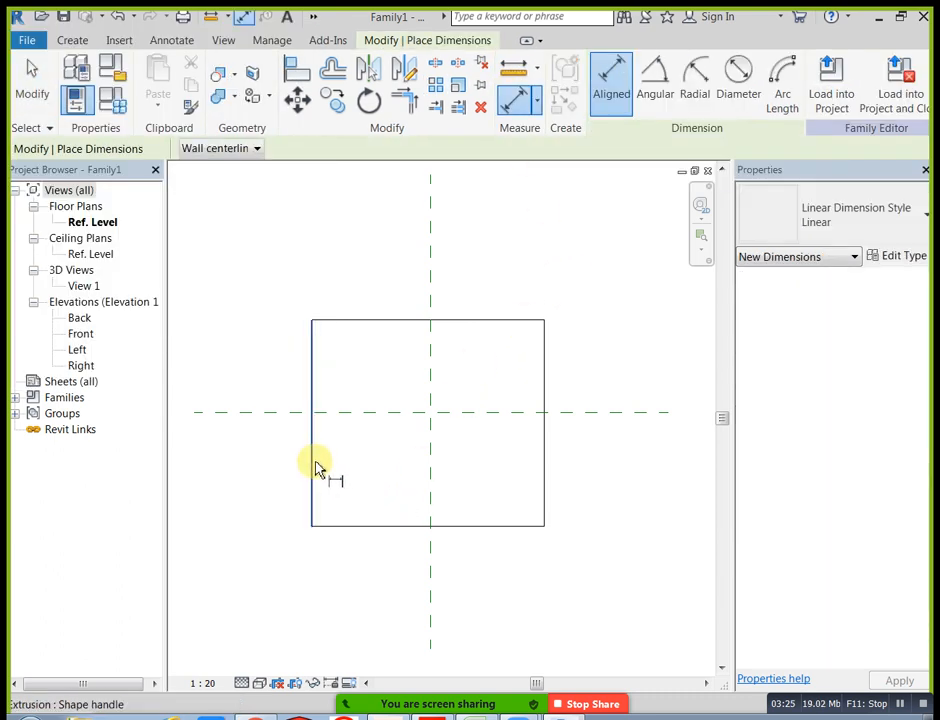
click(314, 466)
click(430, 500)
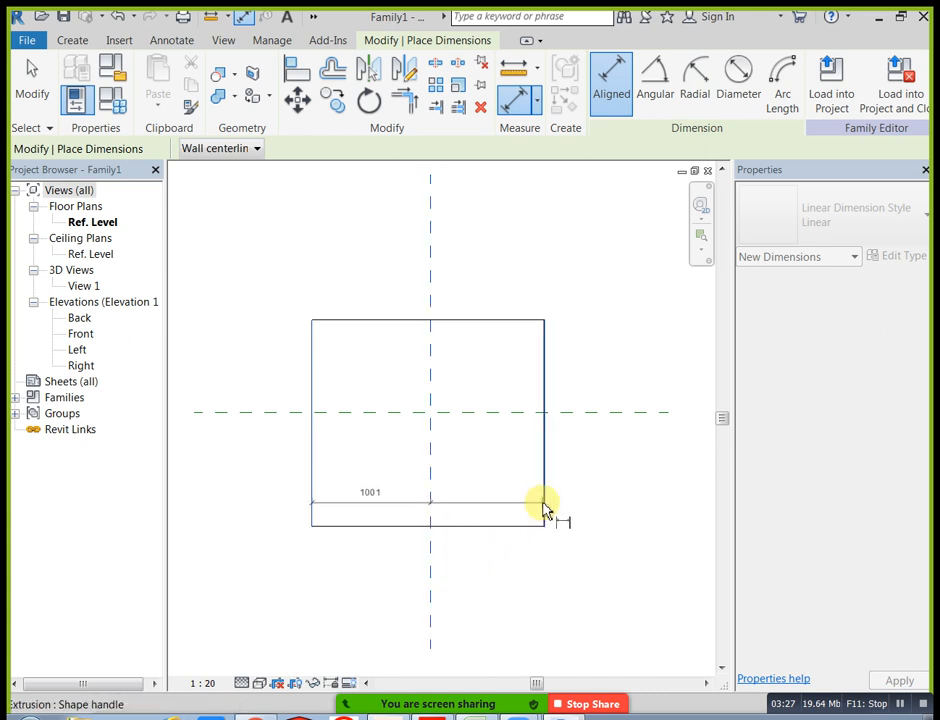
click(543, 506)
click(506, 588)
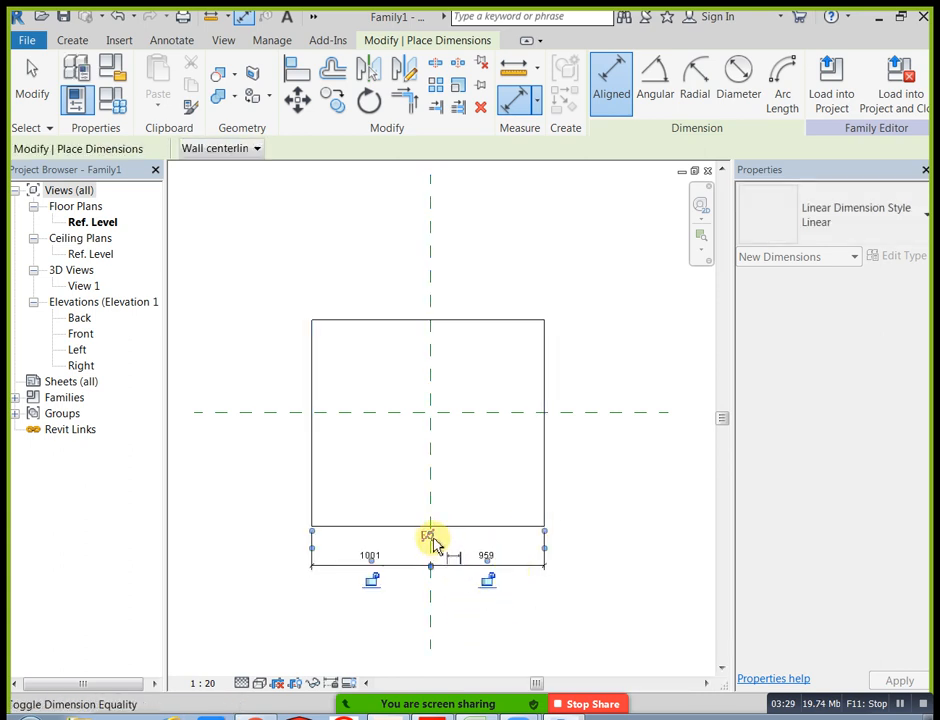
click(429, 537)
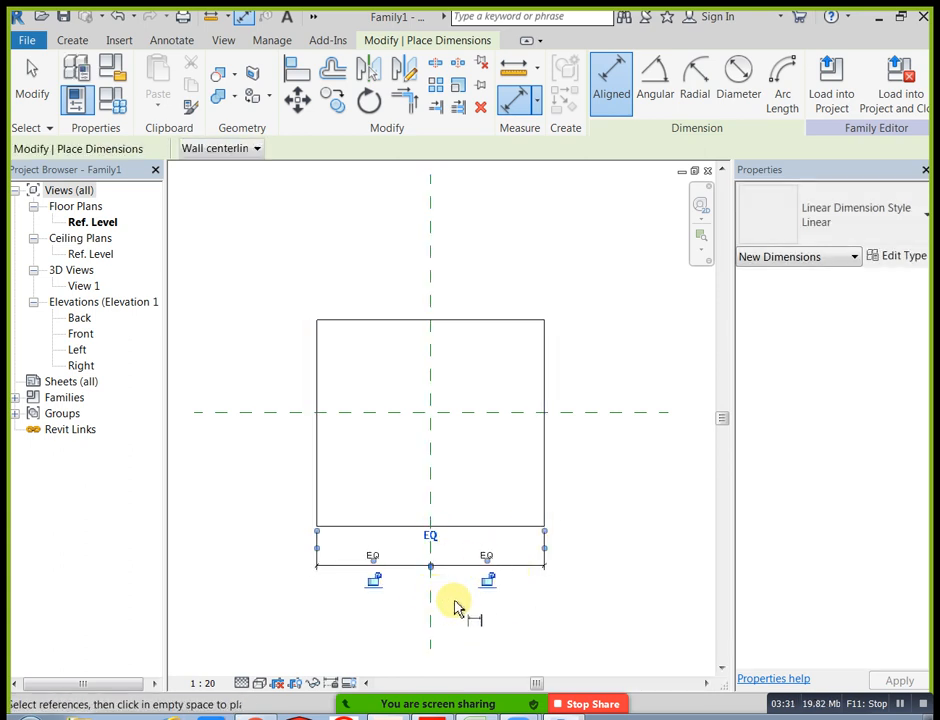
key(Escape)
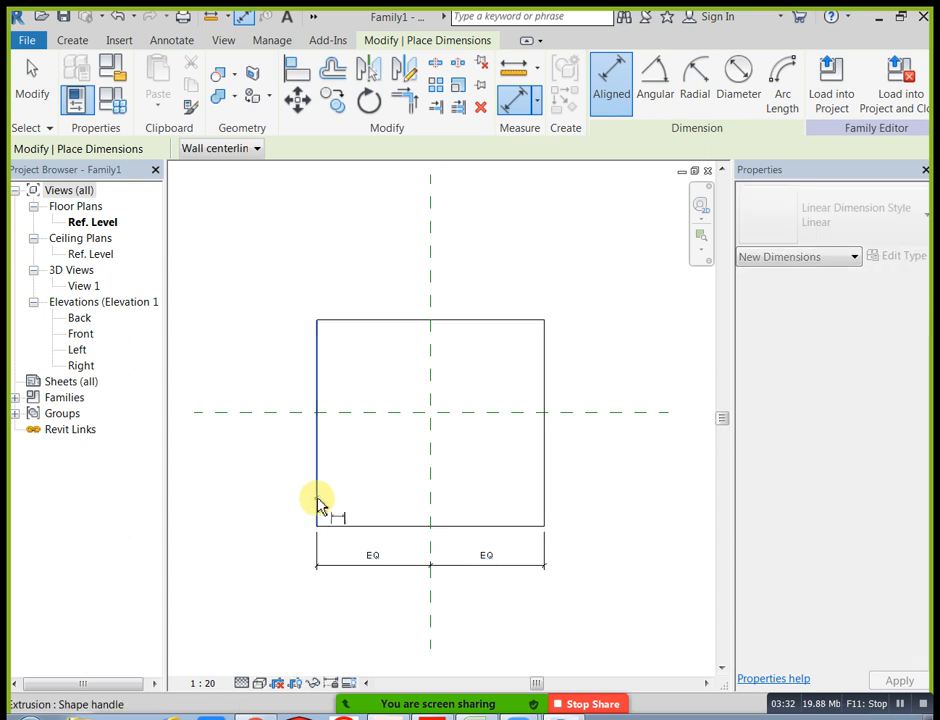
Place an overall aligned dimension between the rectangle's two vertical edges, below the equality dimension
click(549, 505)
click(530, 605)
scroll(430, 620, up, 2)
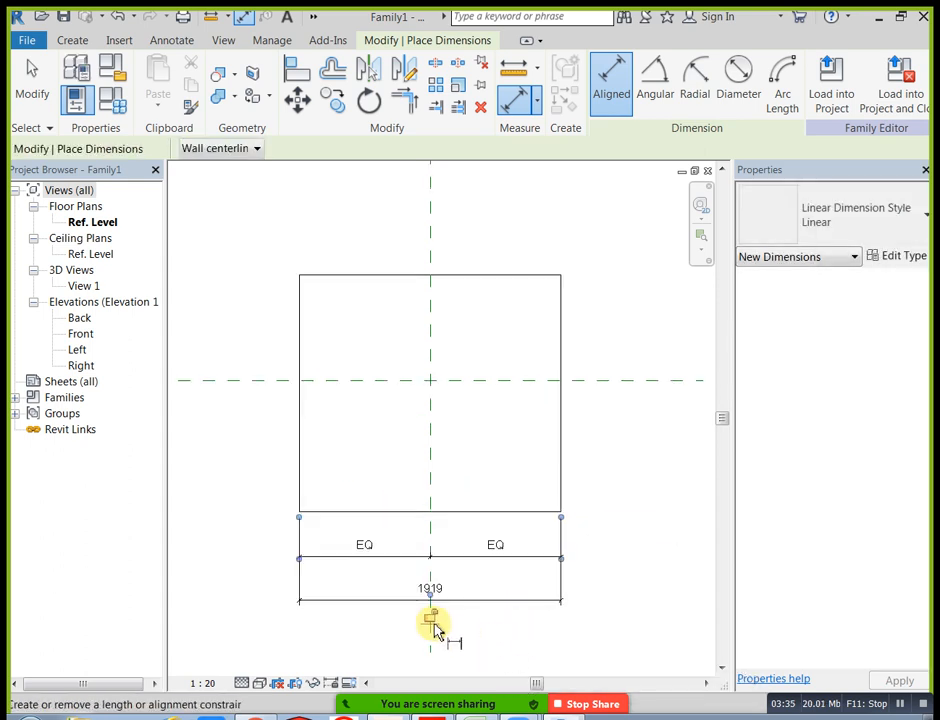
scroll(440, 625, down, 1)
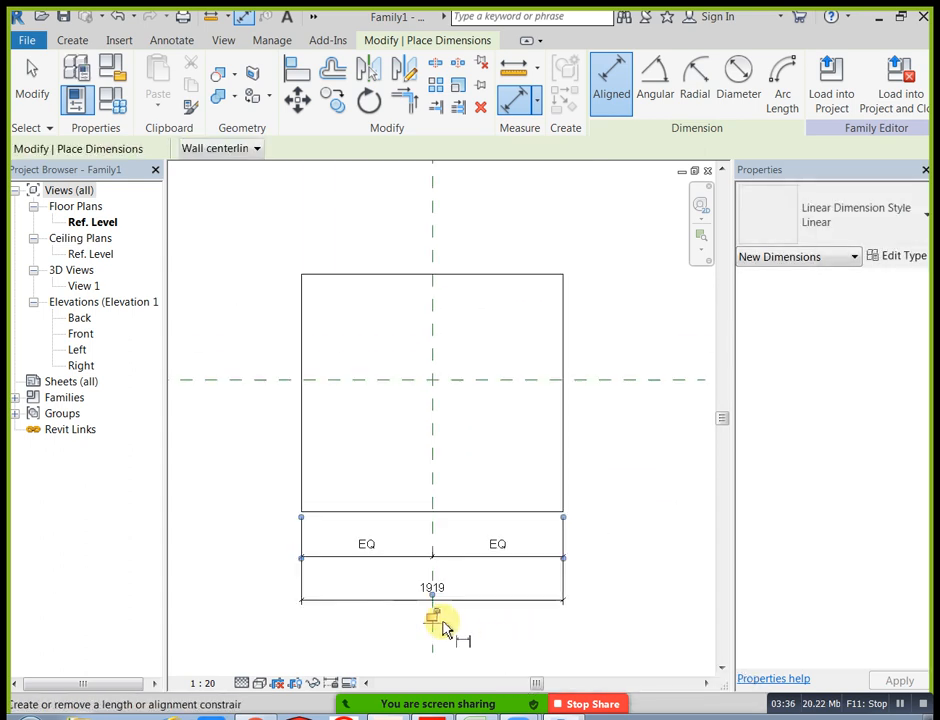
Dimension the rectangle's two horizontal edges with the horizontal reference plane between them, and make both segments equal
click(541, 511)
click(541, 381)
click(541, 277)
click(623, 350)
click(586, 387)
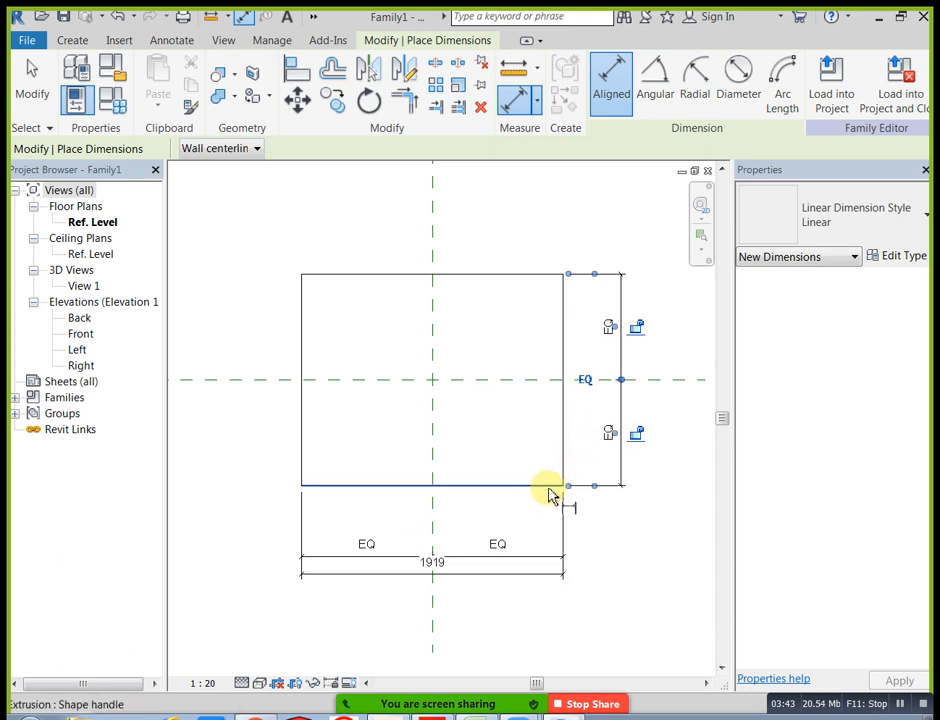
Place an overall aligned dimension between the rectangle's two horizontal edges, beside the equality dimension, and end dimensioning
click(535, 488)
click(535, 280)
click(657, 370)
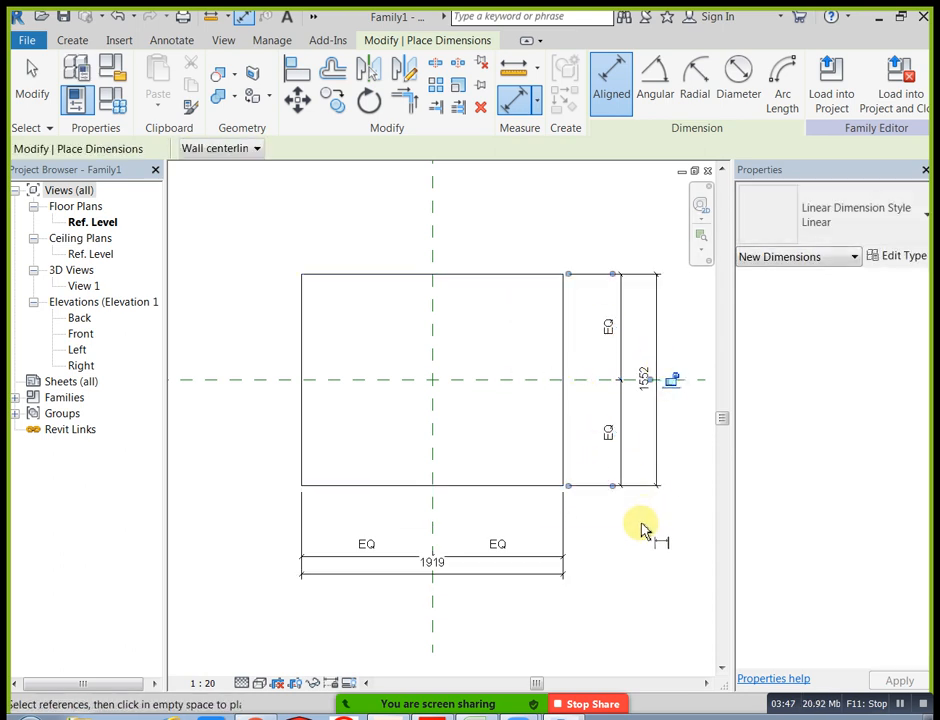
key(Escape)
key(Escape)
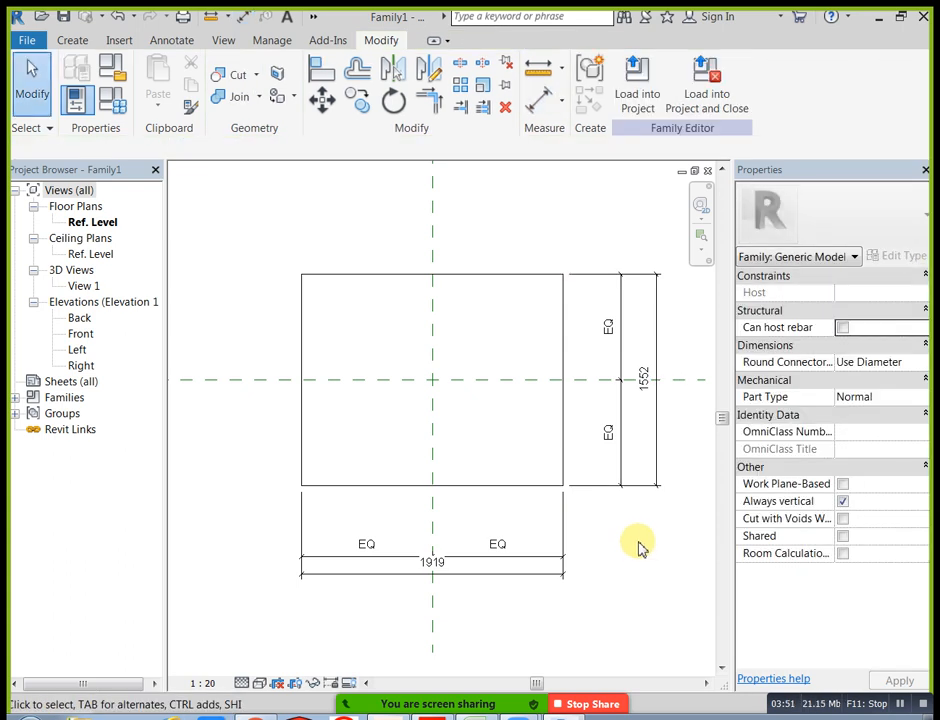
Label the overall horizontal dimension with a new family type parameter named length, grouped under Dimensions
click(518, 584)
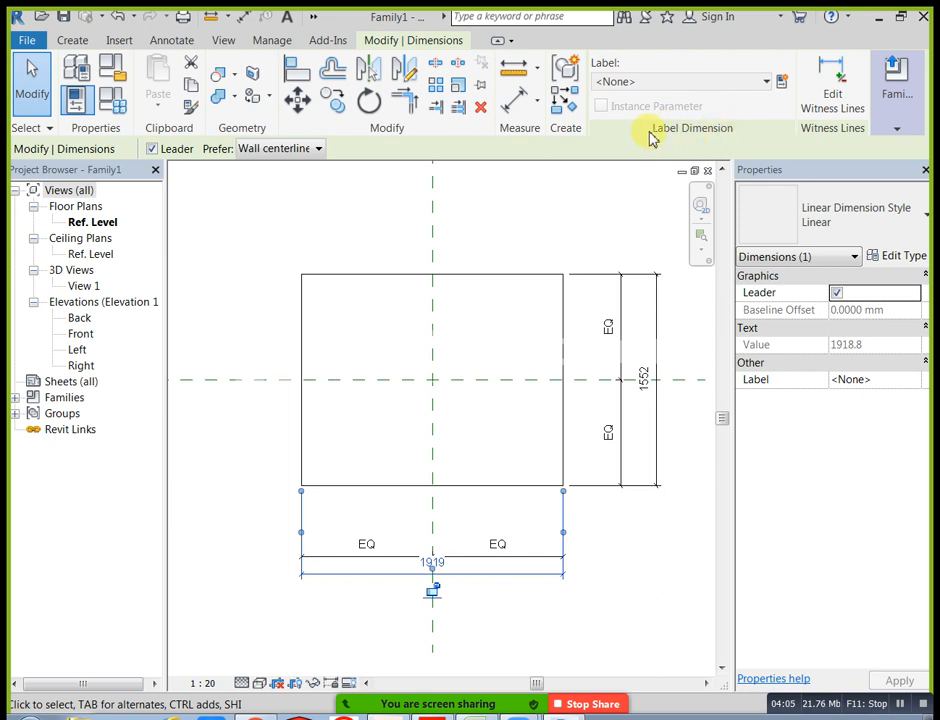
click(781, 84)
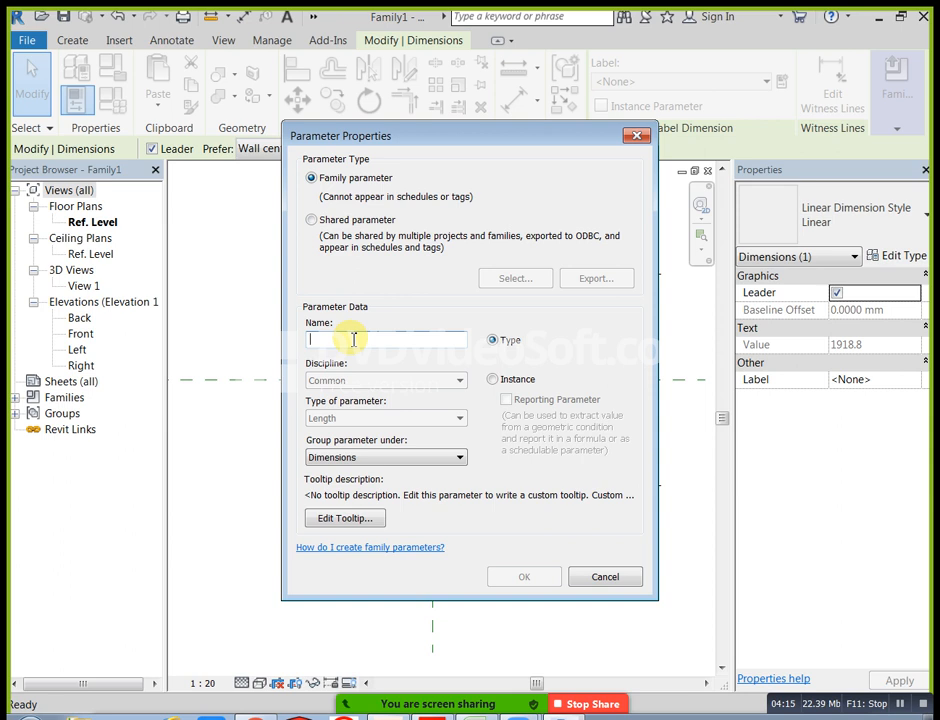
text(length)
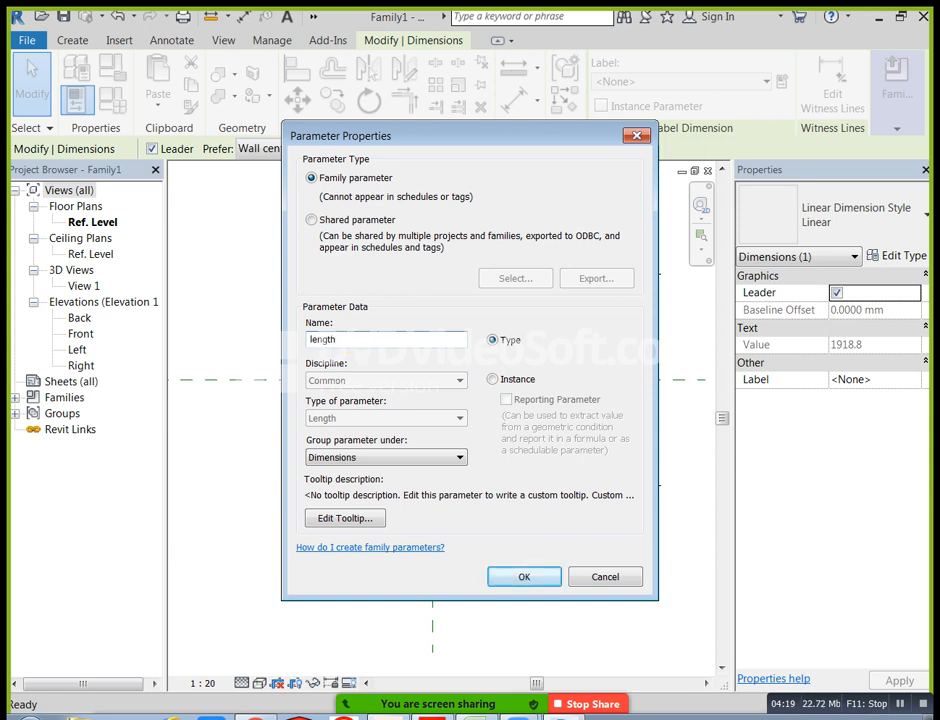
click(550, 579)
click(545, 615)
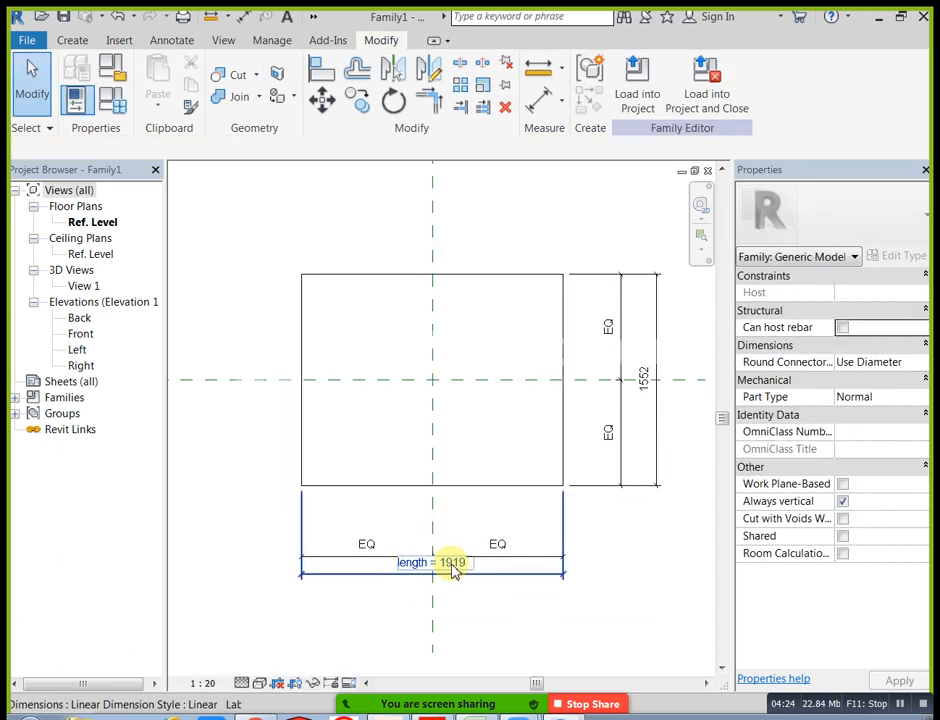
Label the overall vertical dimension with a new family type parameter named width, grouped under Dimensions
click(657, 362)
click(782, 84)
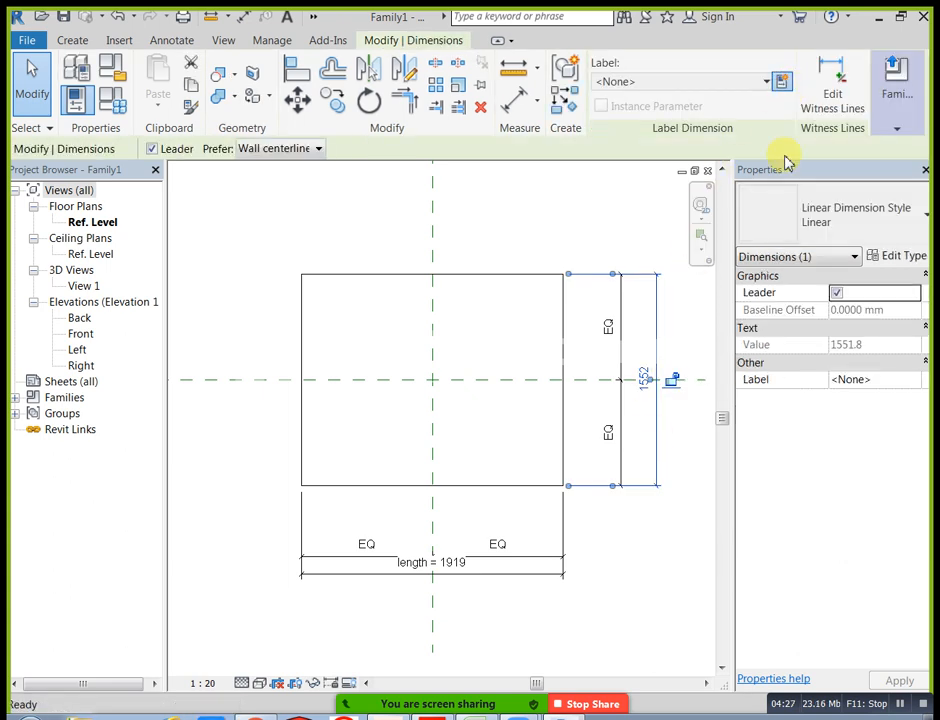
text(width)
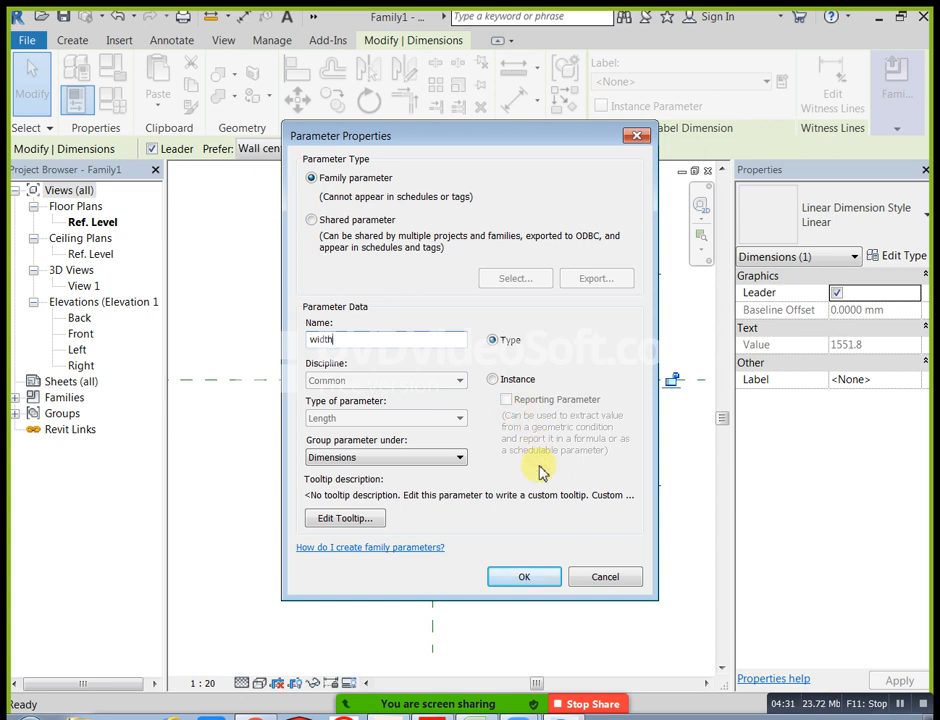
click(530, 578)
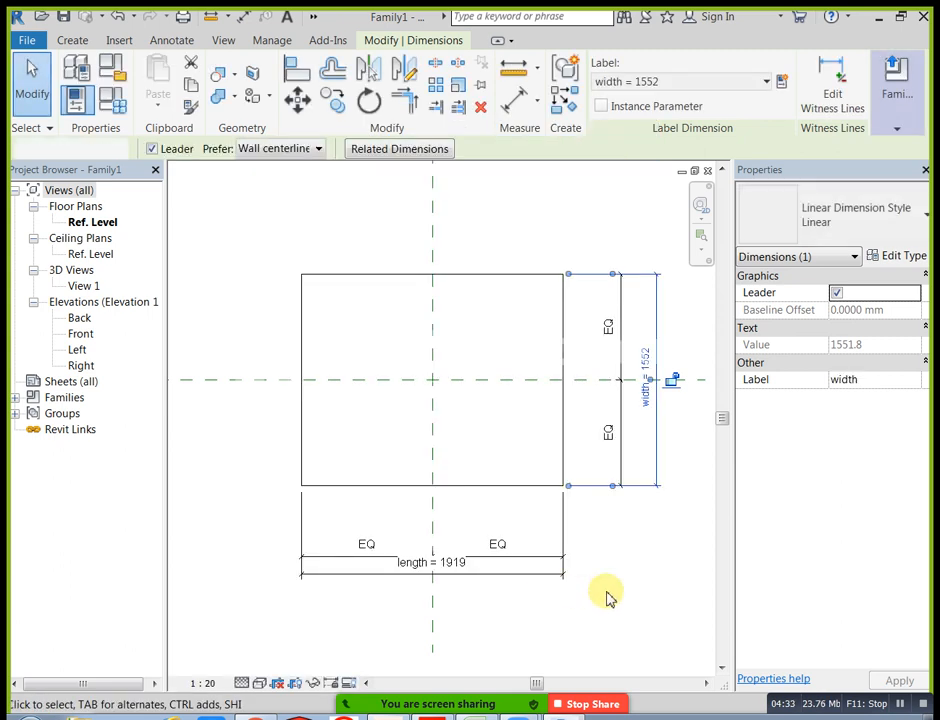
click(607, 596)
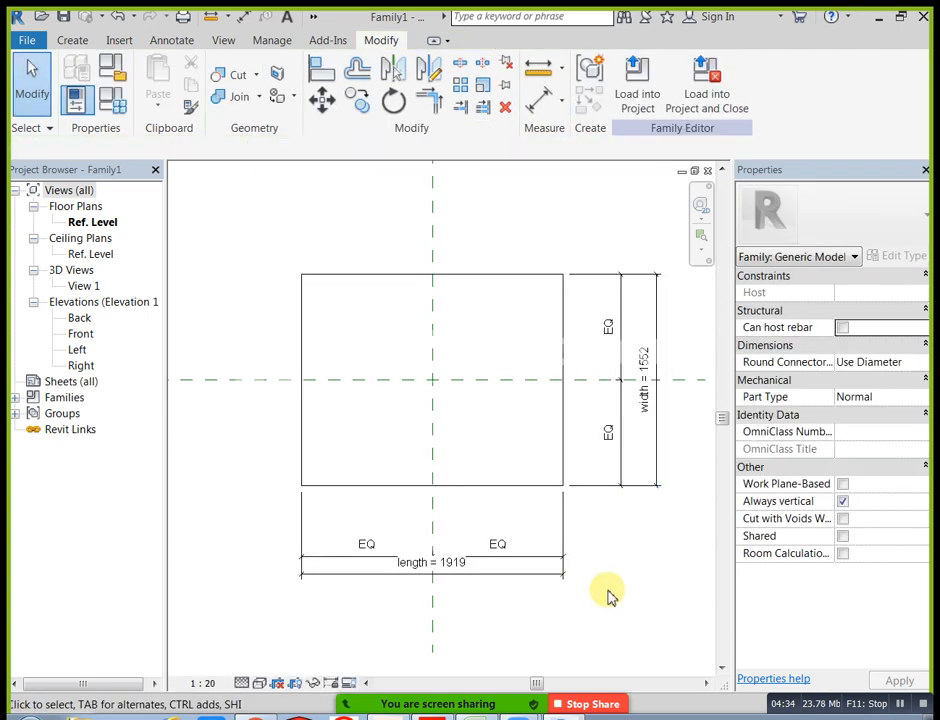
click(521, 576)
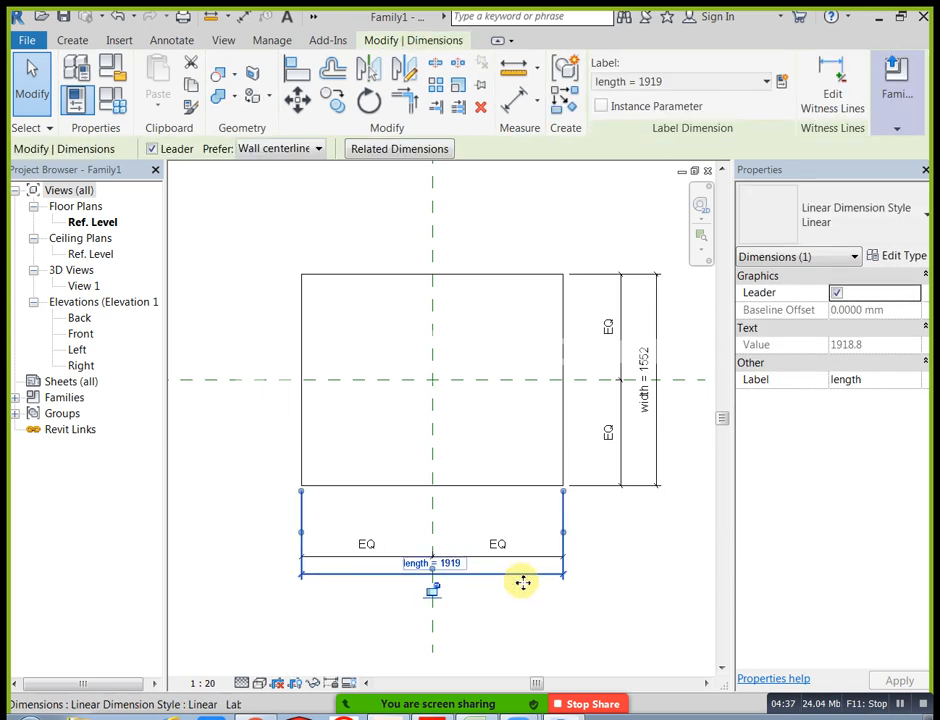
click(594, 571)
scroll(527, 514, up, 1)
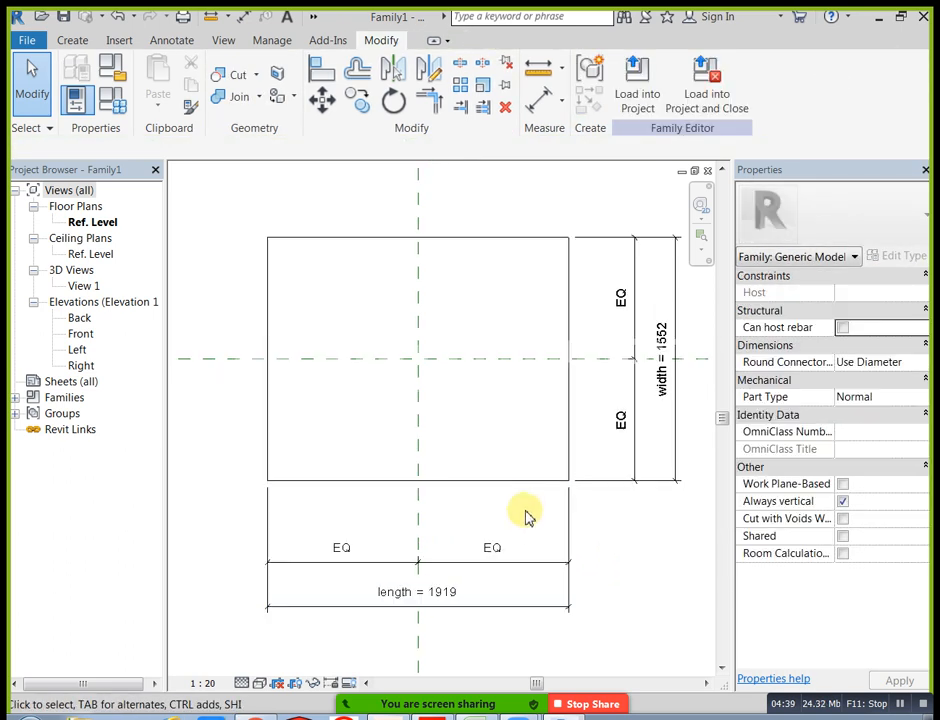
scroll(440, 465, down, 1)
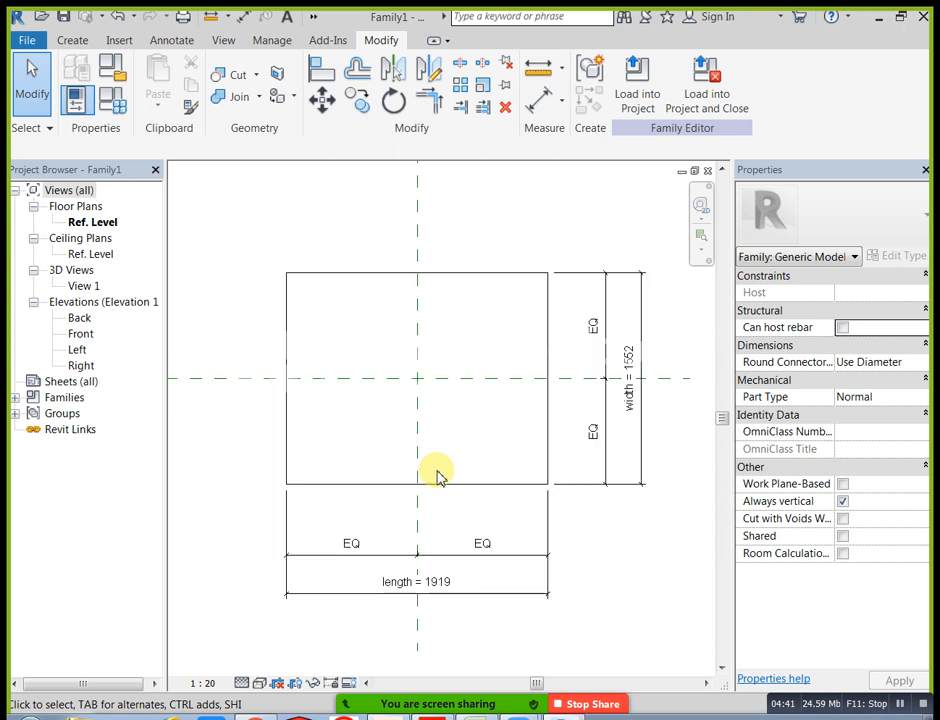
In the Front elevation, place an aligned dimension for the extrusion's height from the Ref. Level to its upper edge
double_click(81, 333)
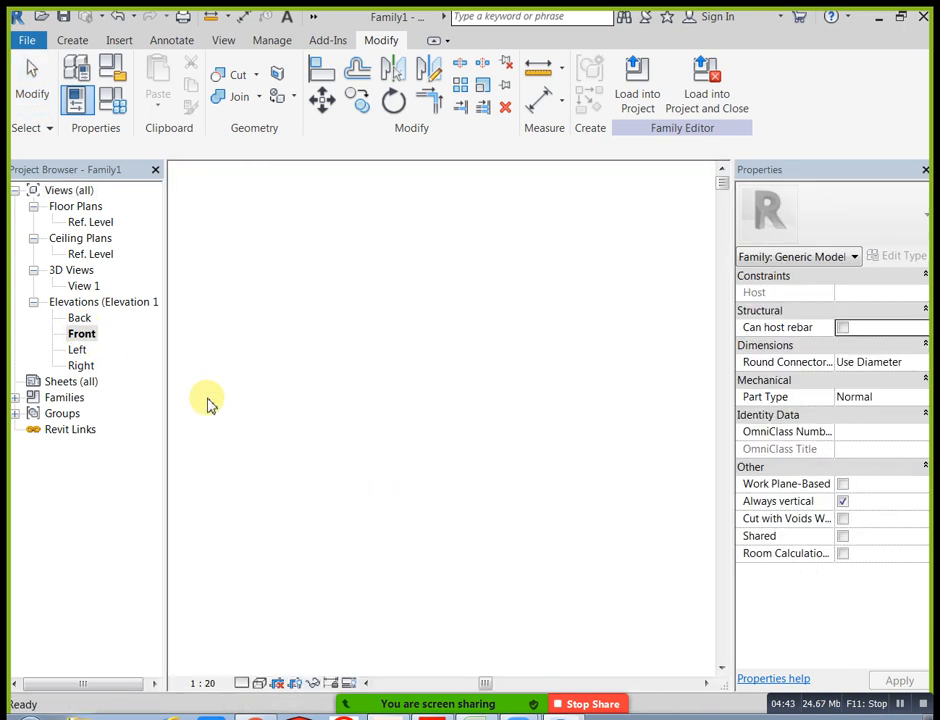
key(z)
key(a)
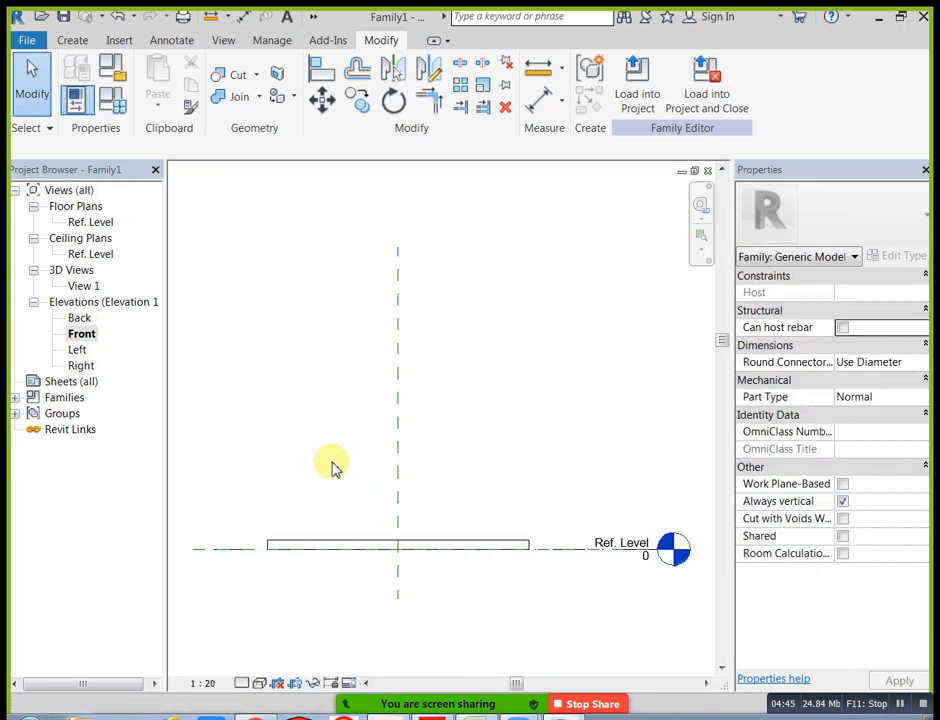
click(537, 103)
scroll(535, 550, up, 2)
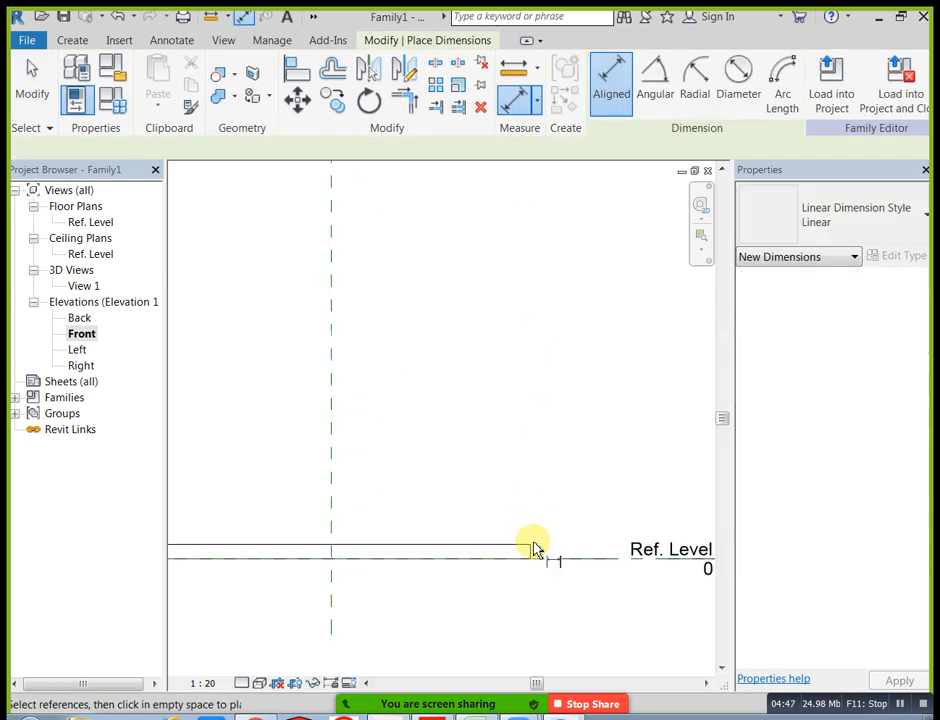
click(530, 553)
click(525, 547)
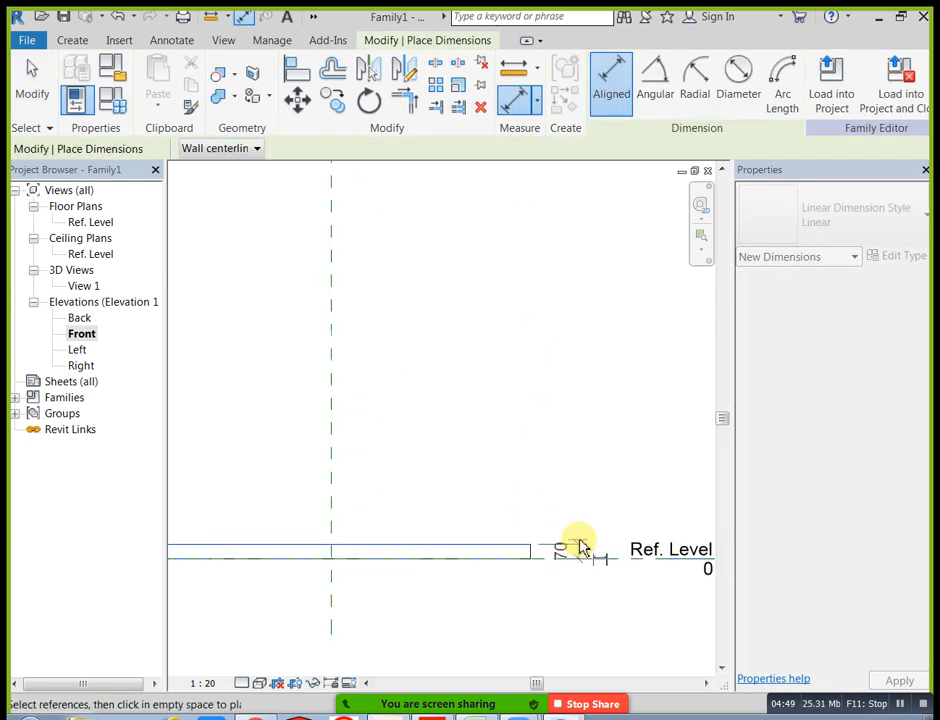
click(565, 550)
key(Escape)
key(Escape)
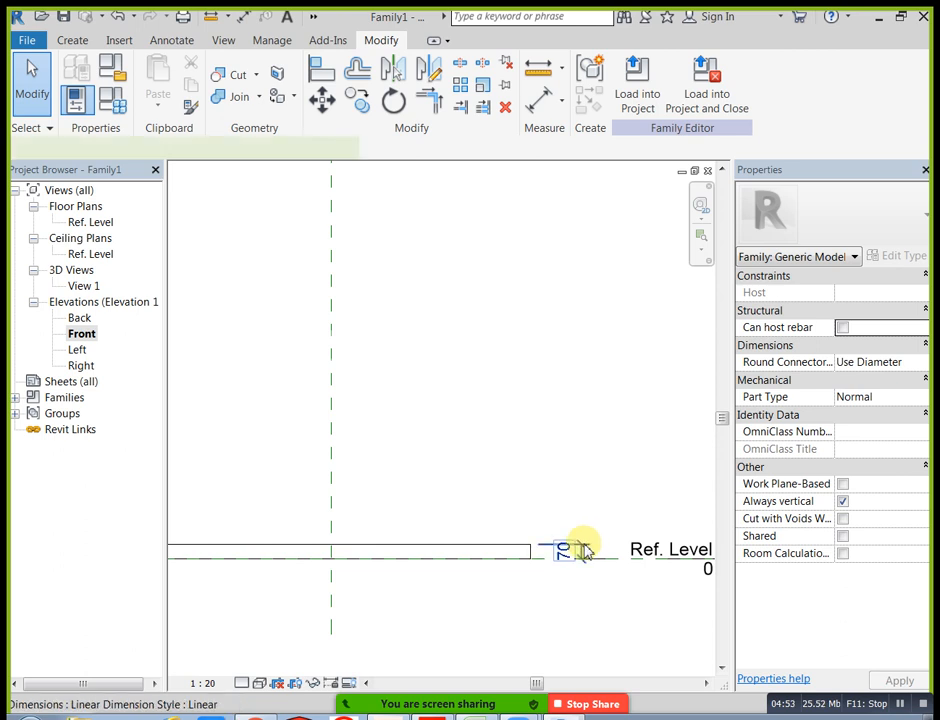
Label the extrusion's vertical dimension in the Front elevation with a new family type parameter named height
click(583, 548)
click(783, 81)
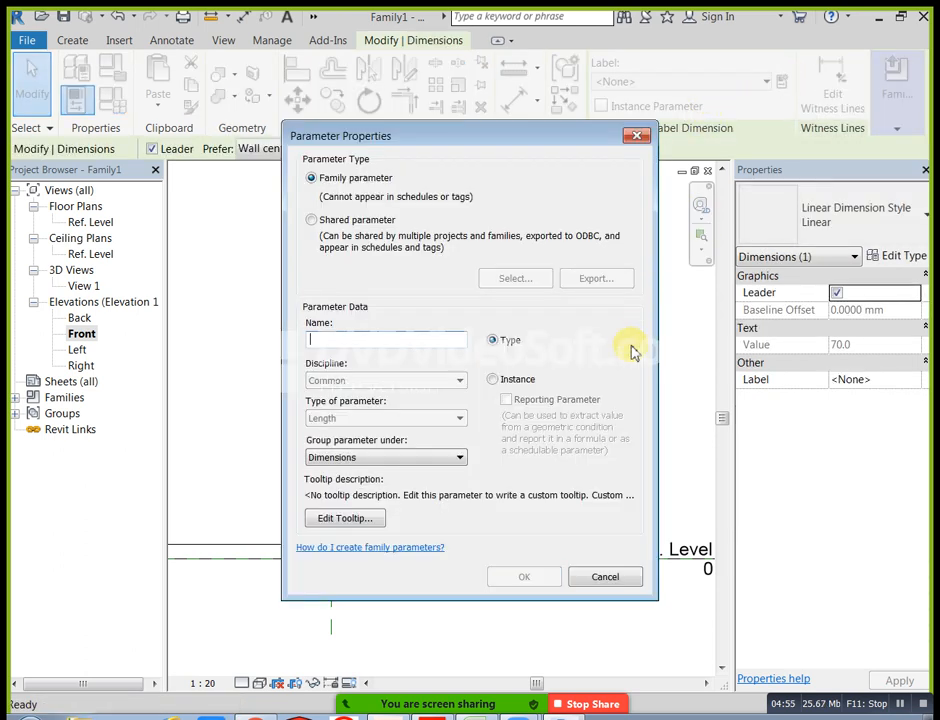
text(height)
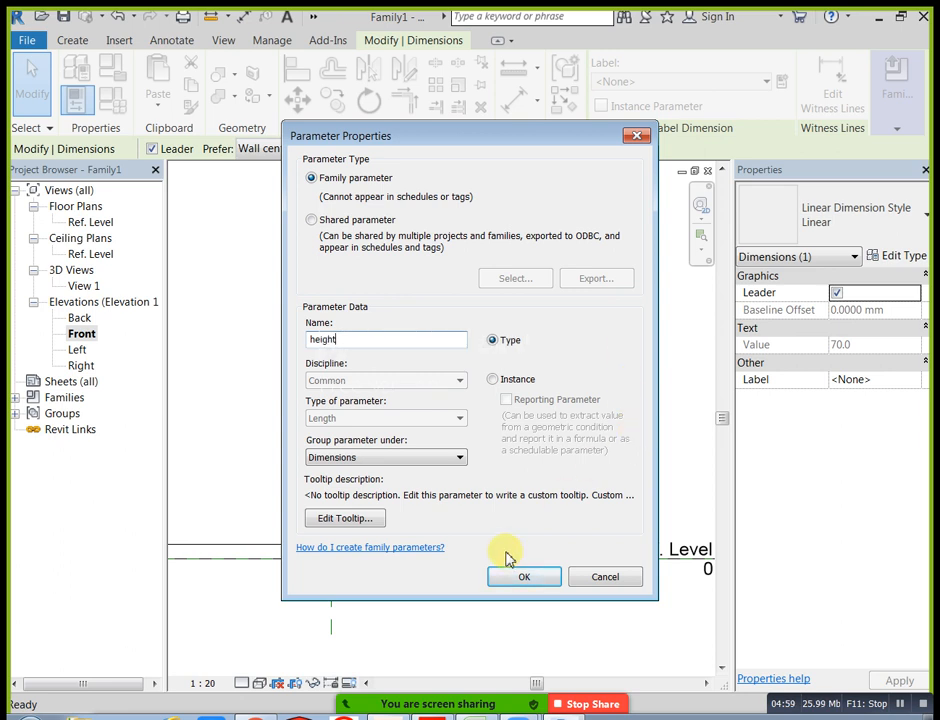
click(522, 578)
click(518, 617)
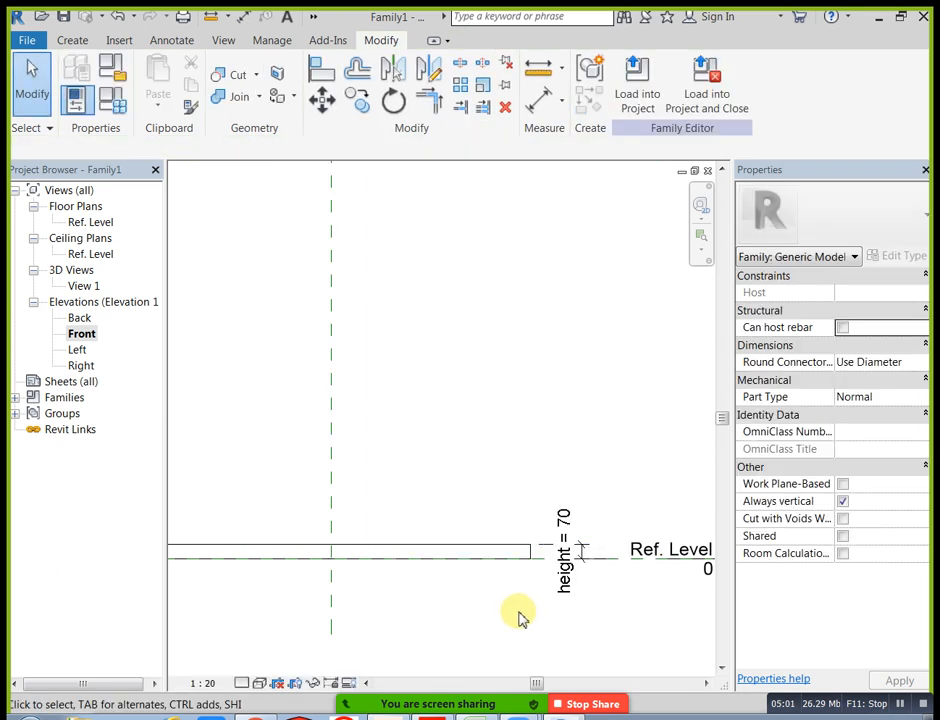
Return to the Ref. Level floor plan showing the labelled length and width dimensions
double_click(95, 222)
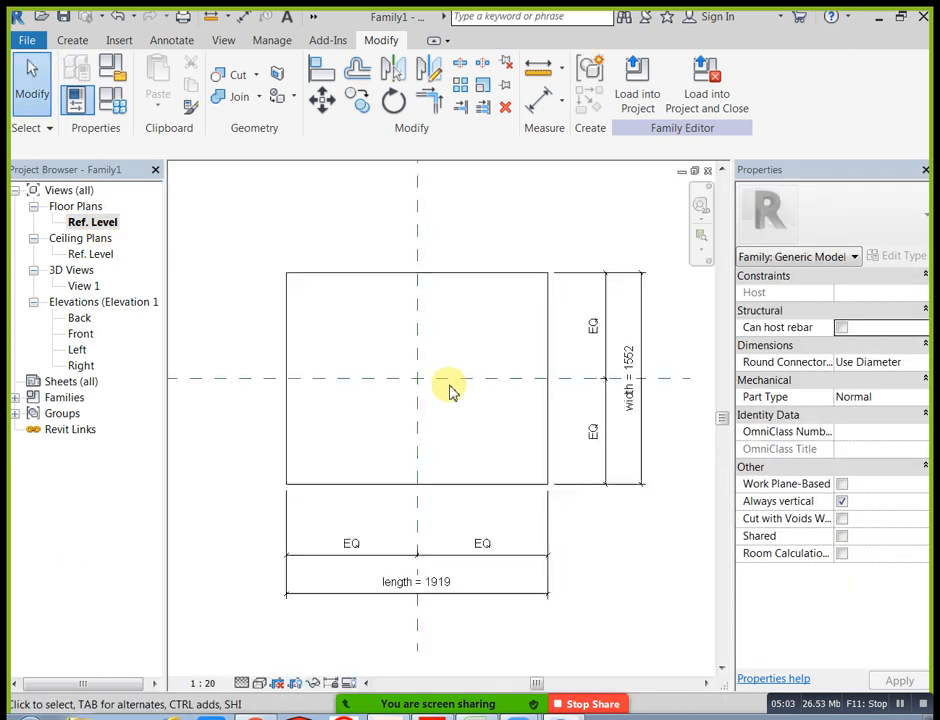
scroll(477, 429, up, 2)
middle_drag(479, 427, 473, 434)
scroll(473, 434, down, 1)
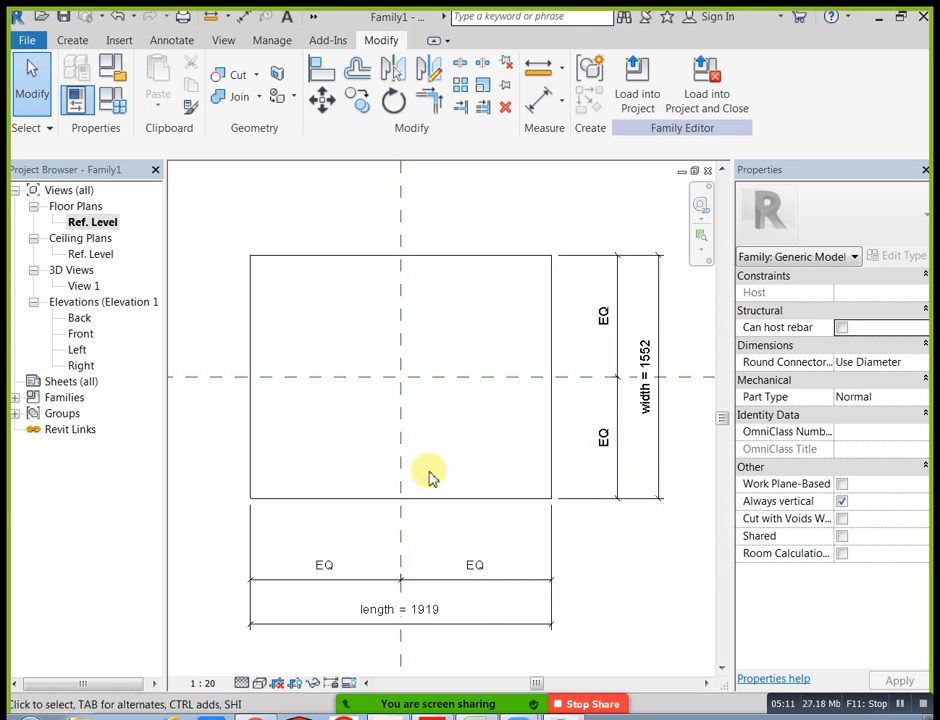
Set the family's height to 100, length to 2000 and width to 1500 in Family Types and apply the values
click(112, 101)
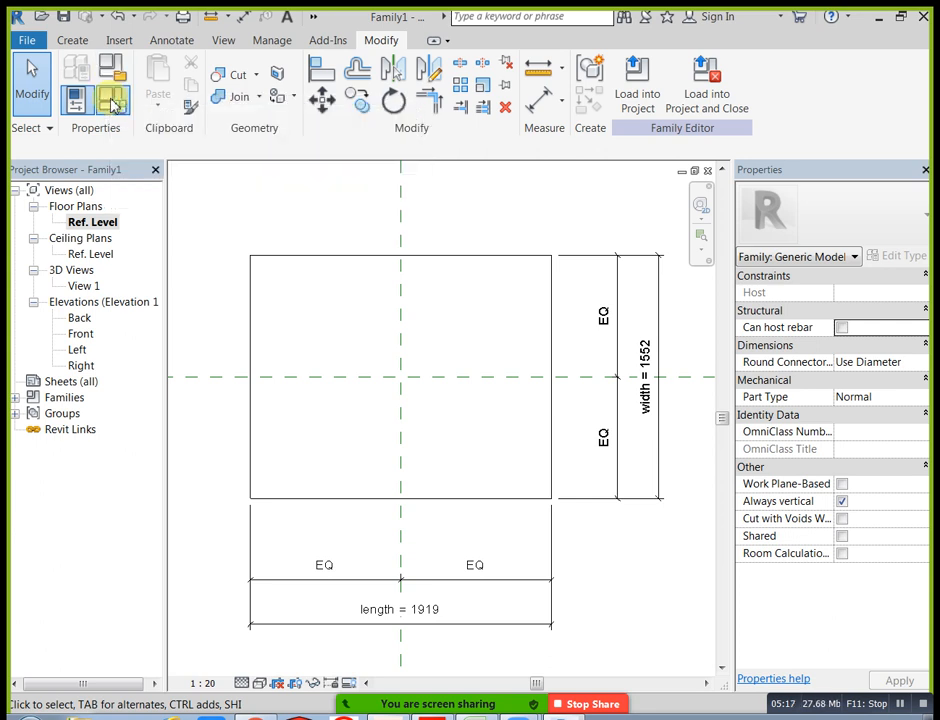
drag(505, 118, 370, 79)
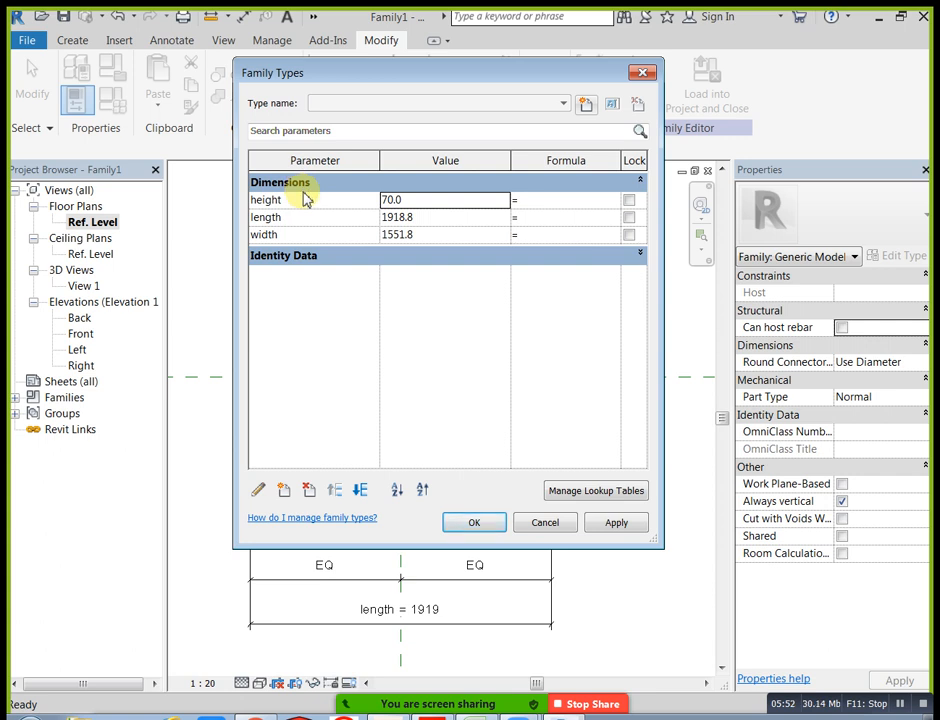
click(430, 199)
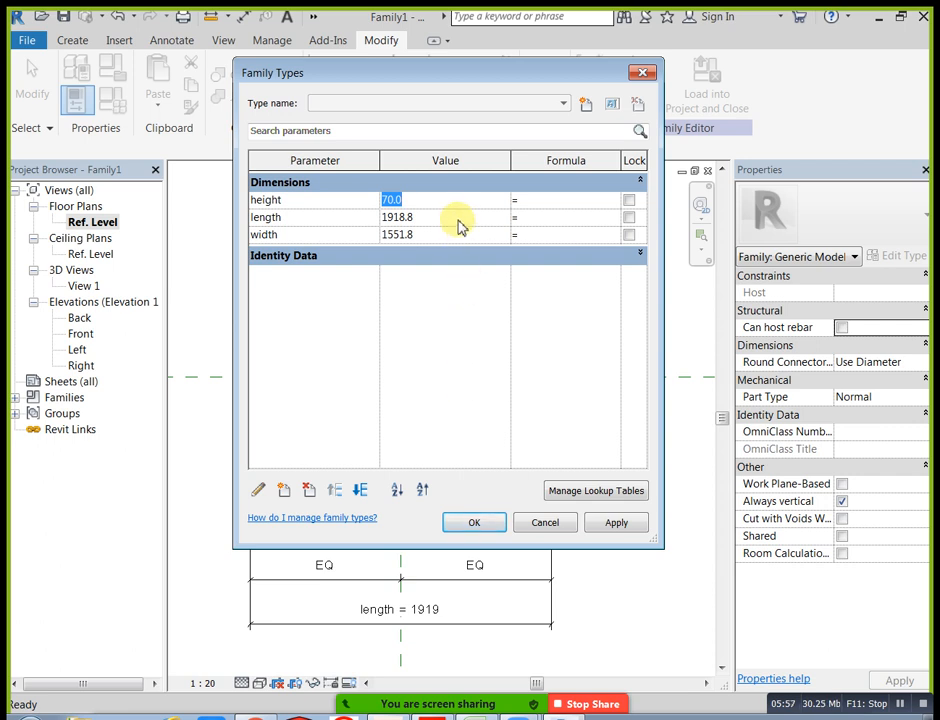
click(461, 219)
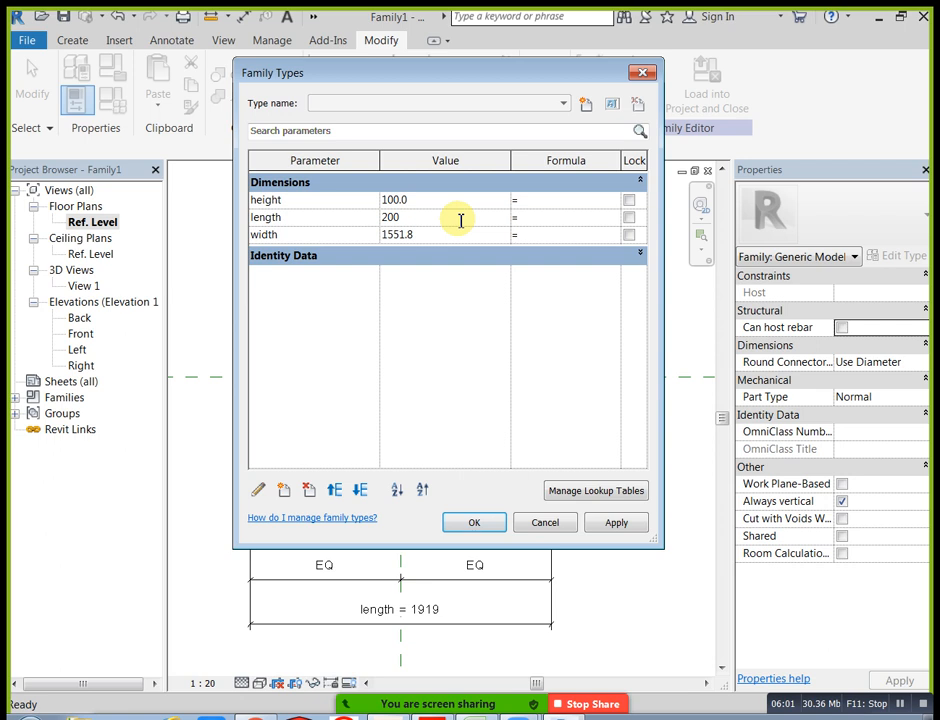
text(2000)
click(459, 237)
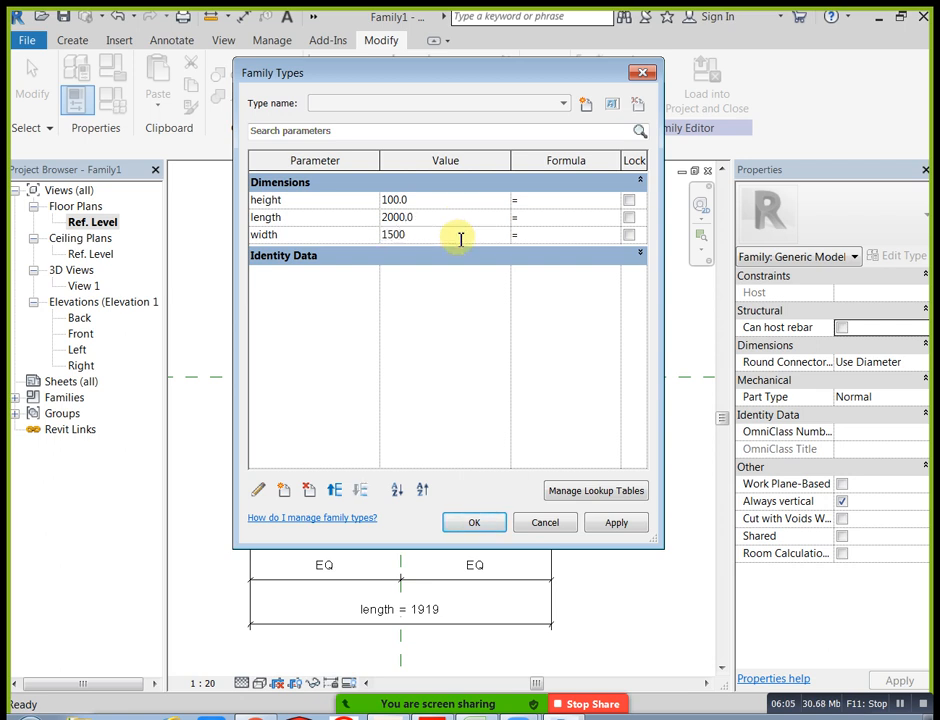
text(1500)
click(616, 523)
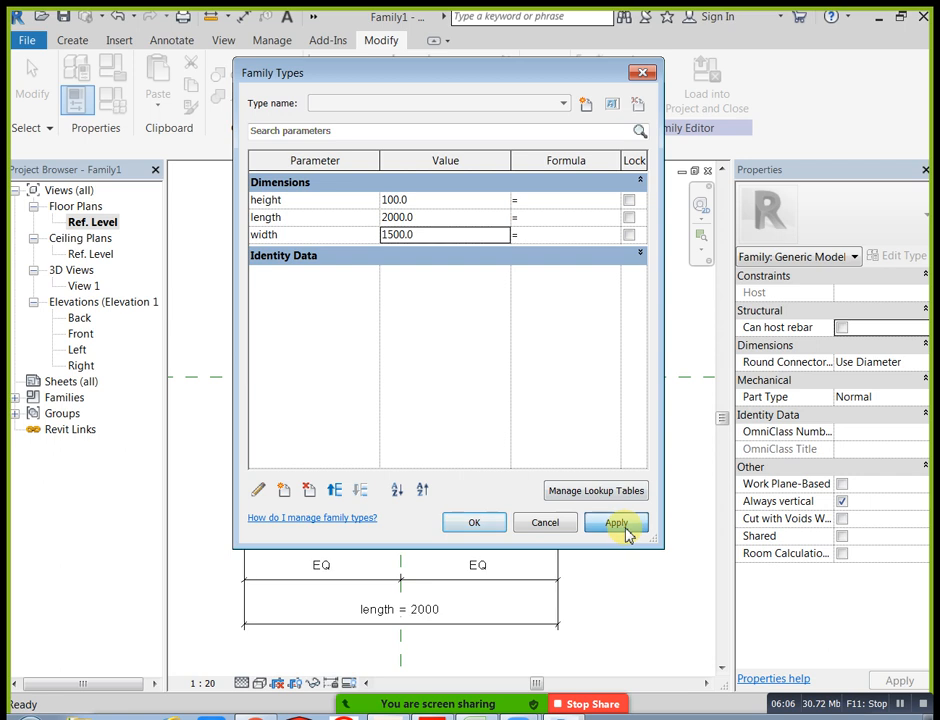
click(500, 528)
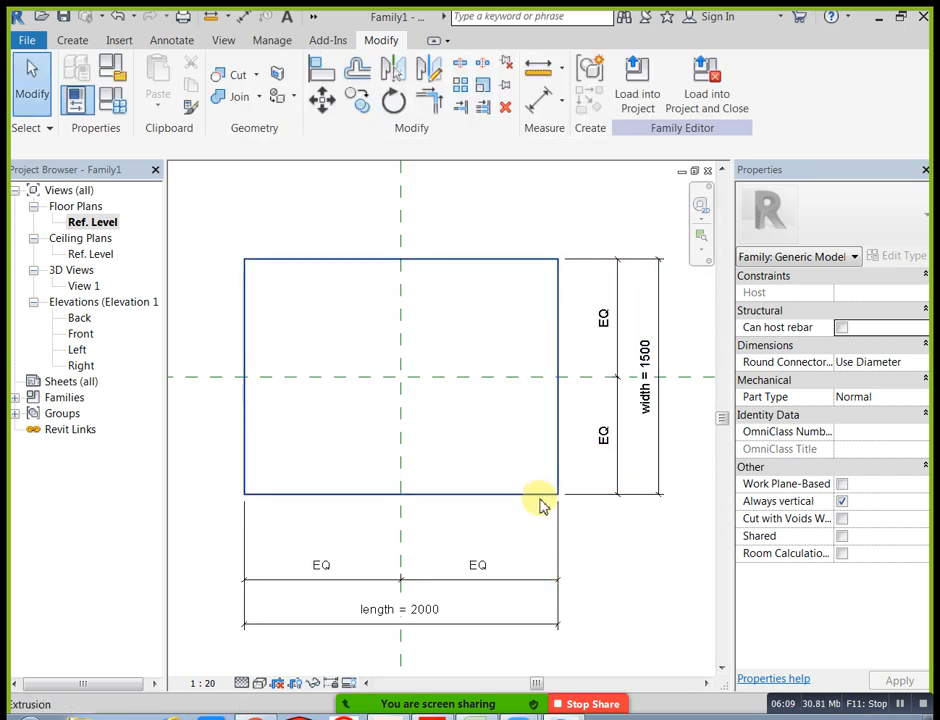
Display the family in the default 3D view at 1:20 scale with a shaded visual style
click(322, 38)
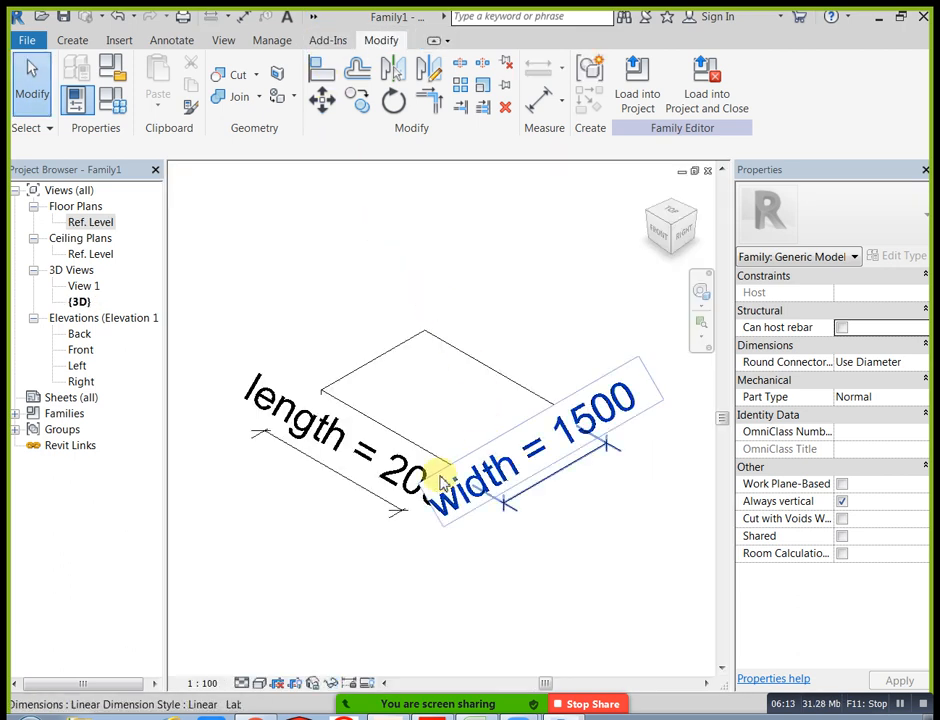
click(210, 683)
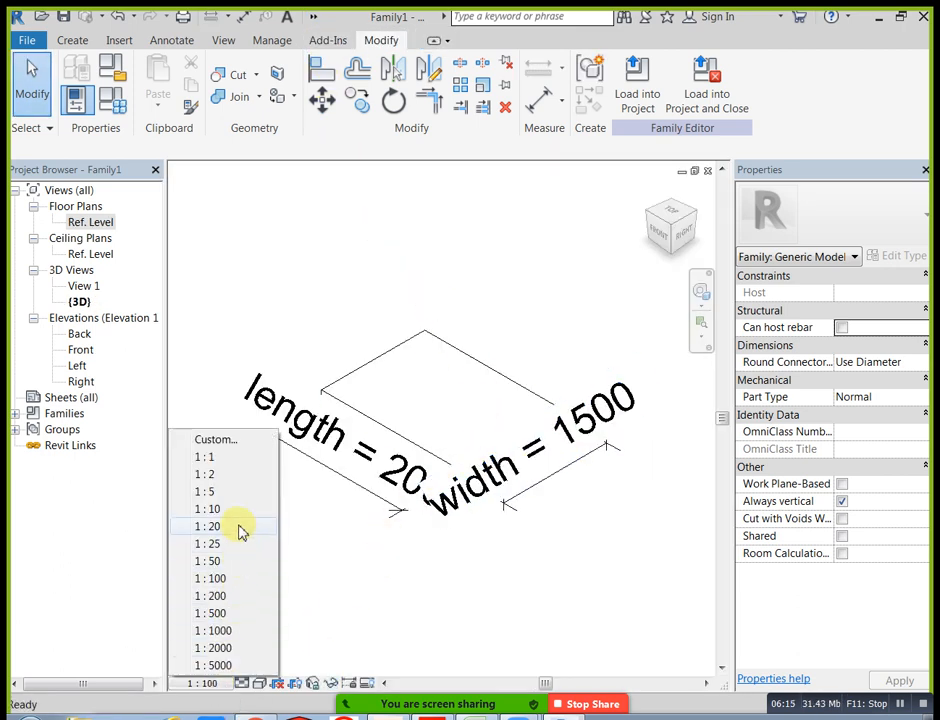
click(240, 530)
click(243, 683)
click(256, 665)
click(259, 683)
click(268, 609)
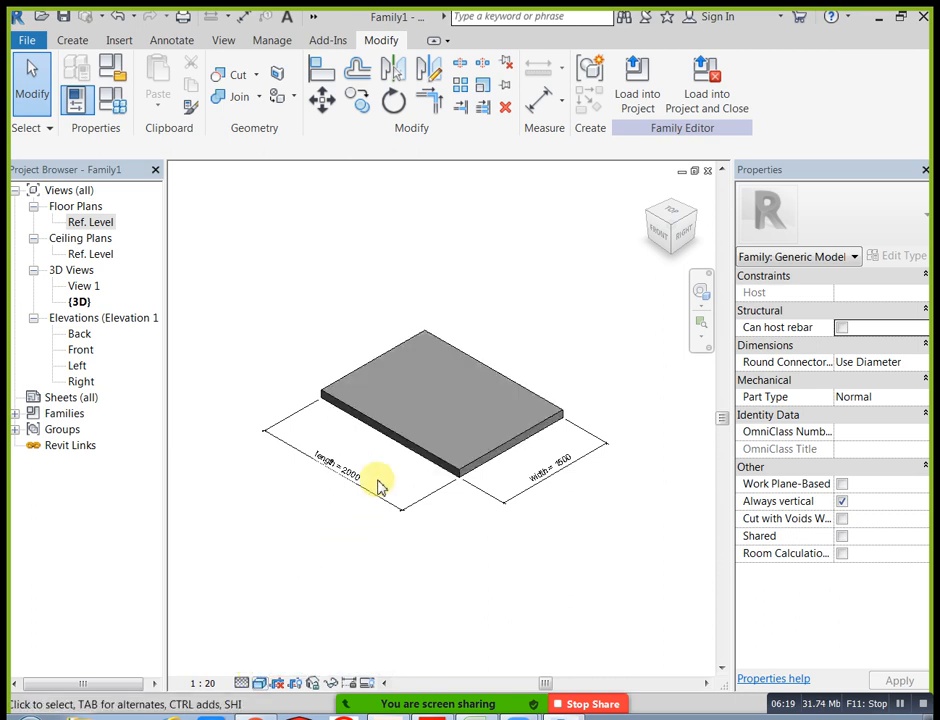
Load the family into the project, overwriting the existing version and its parameter values
scroll(438, 443, up, 4)
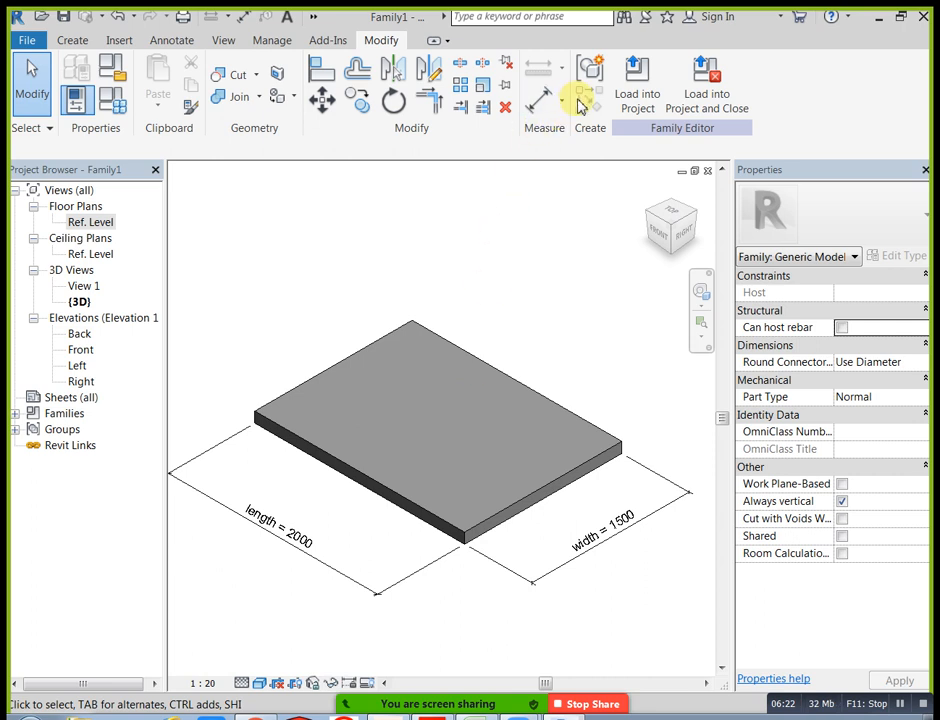
click(648, 86)
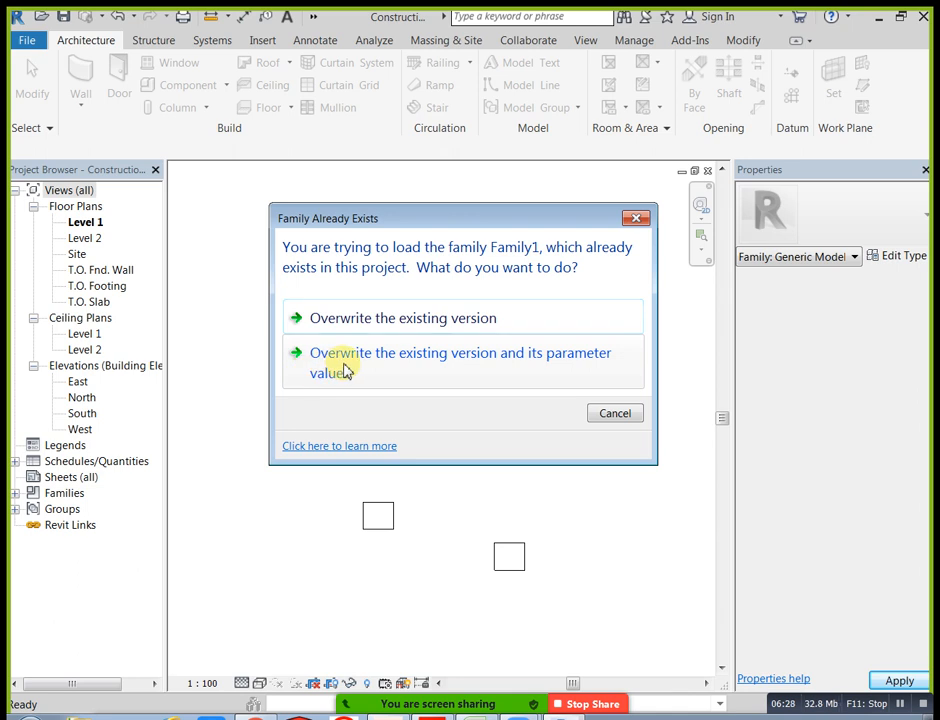
click(475, 383)
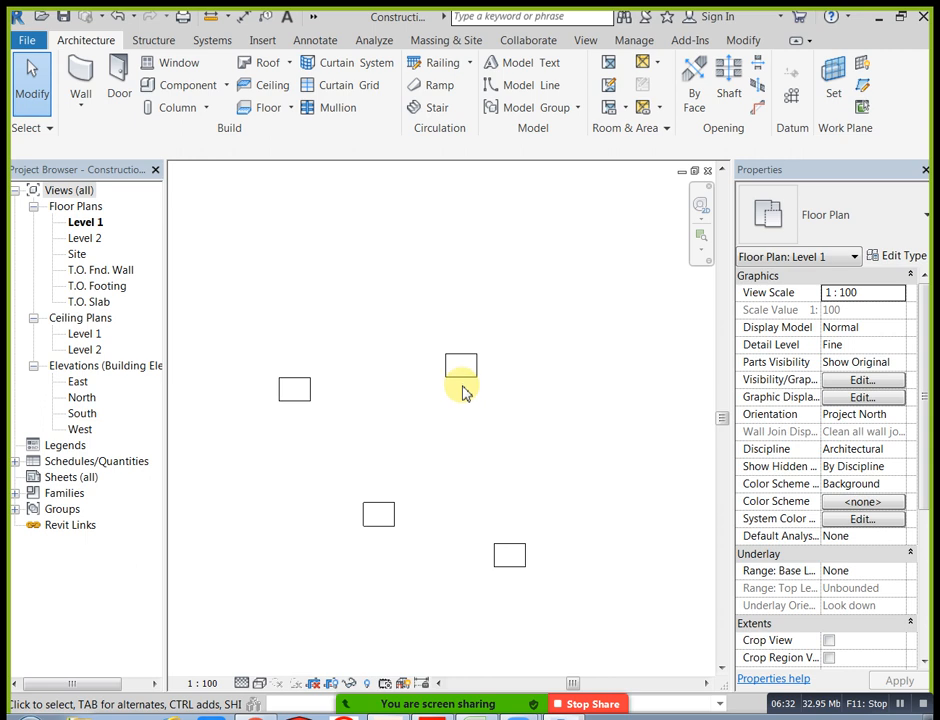
Set the length type parameter of the placed Family1 instances to 2500 through the uppermost instance's type properties
click(465, 383)
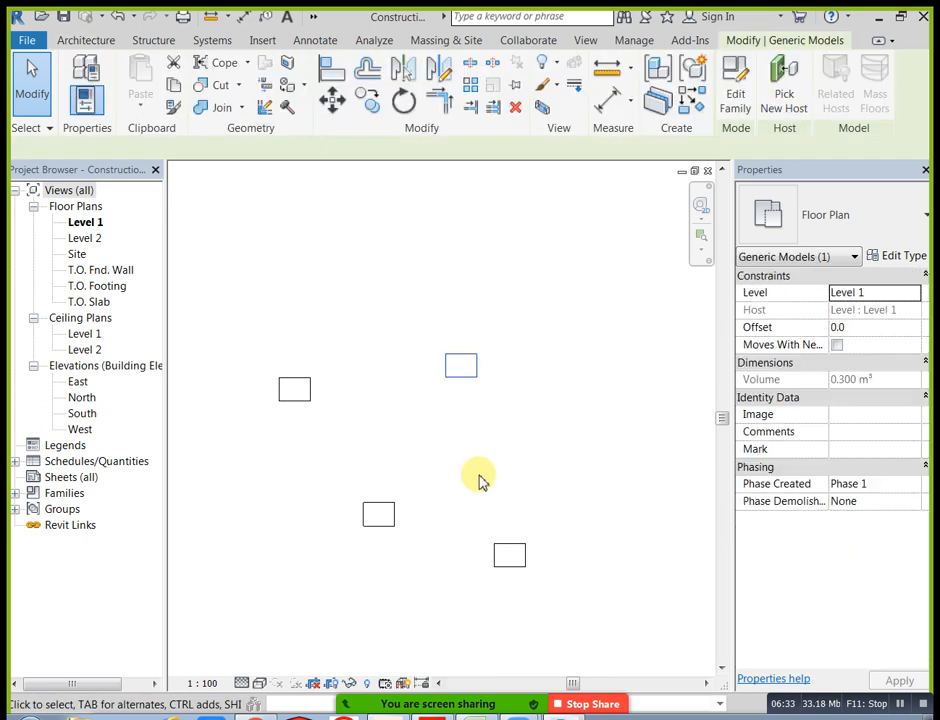
click(890, 258)
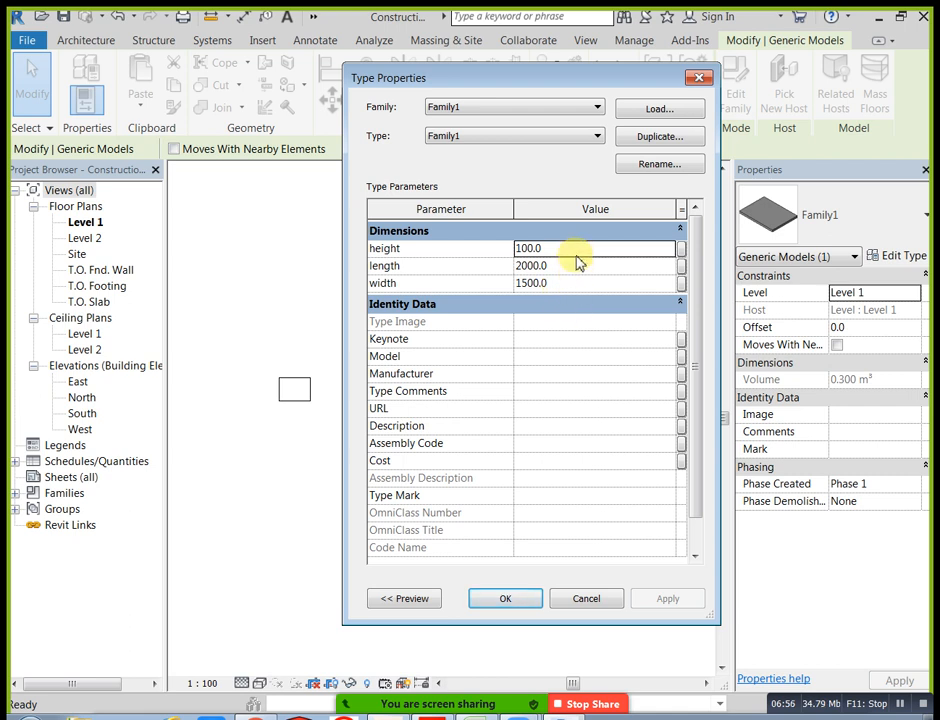
double_click(580, 251)
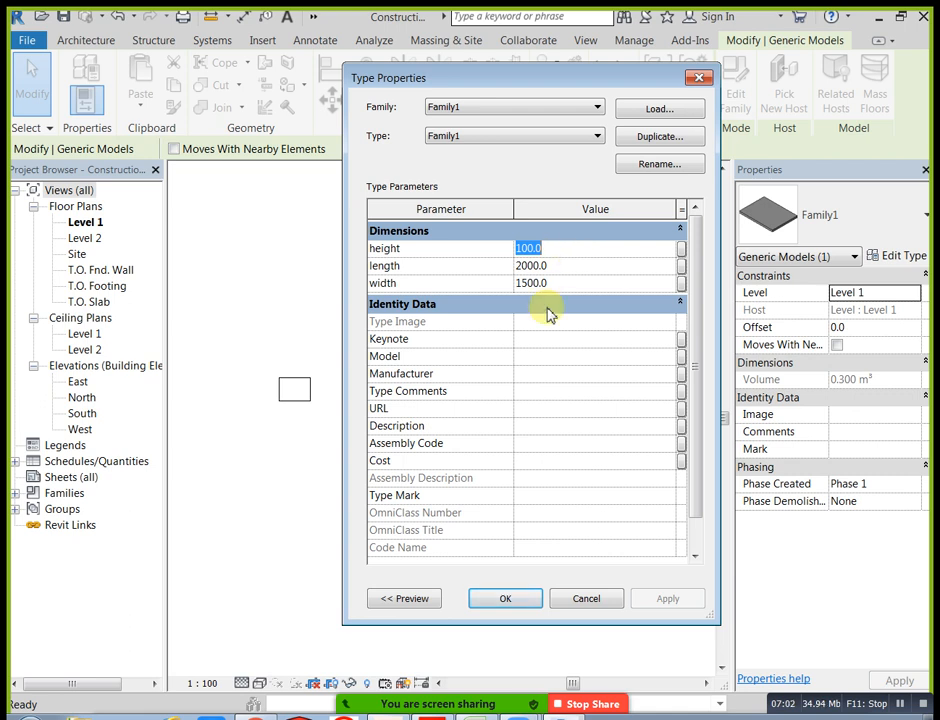
click(567, 268)
text(2)
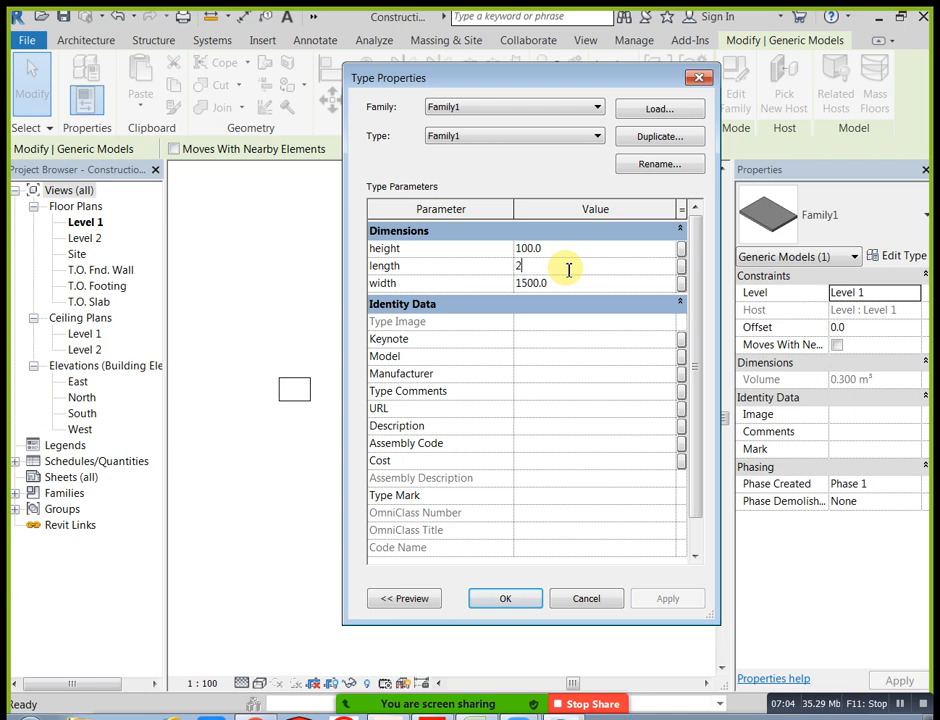
text(500)
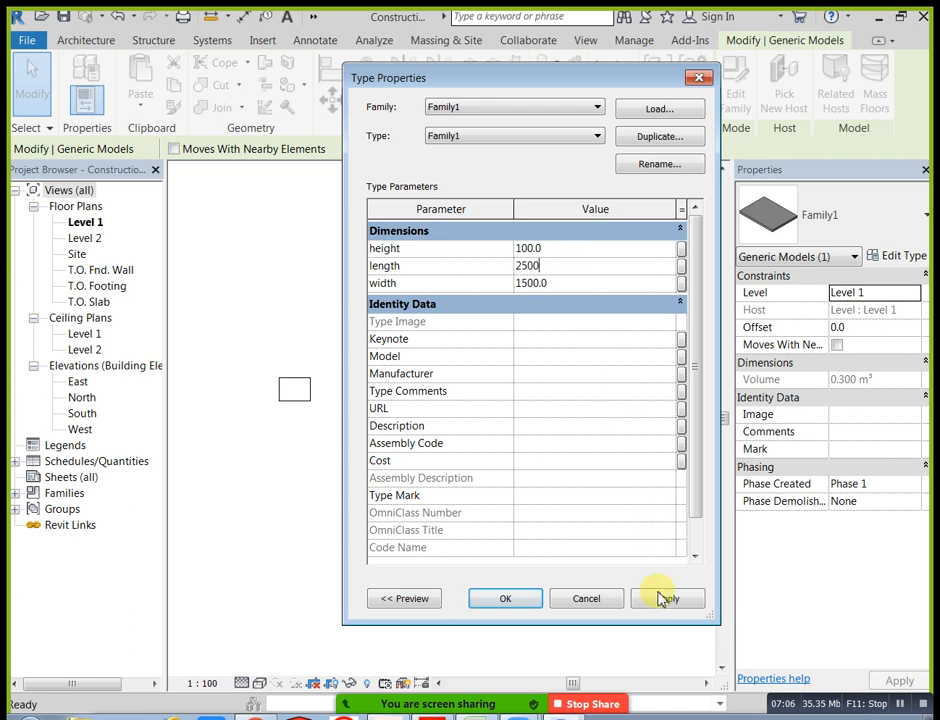
click(658, 595)
click(532, 602)
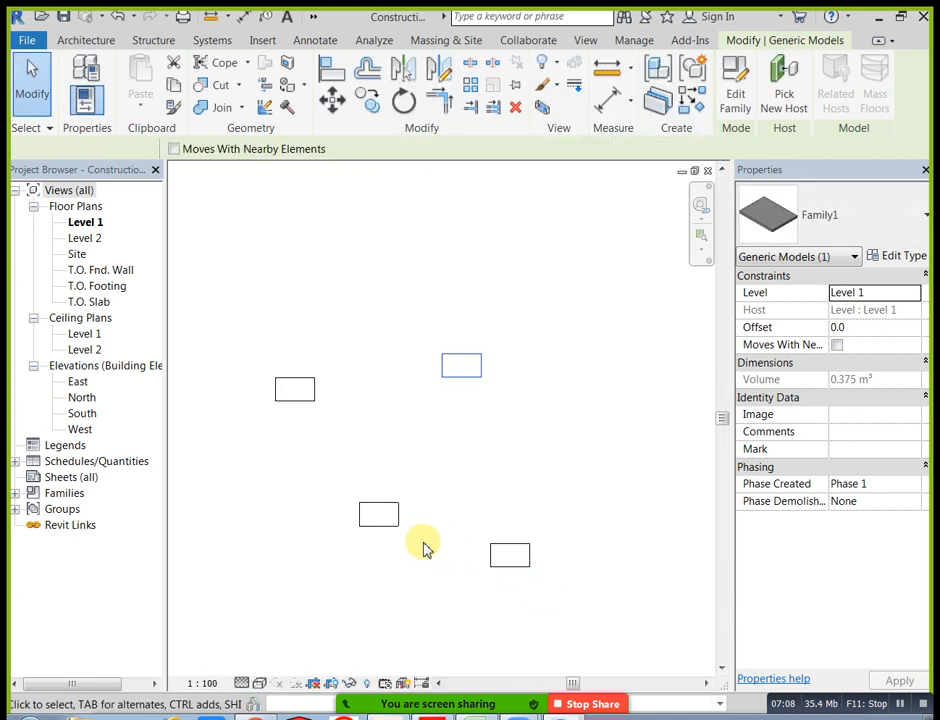
click(415, 457)
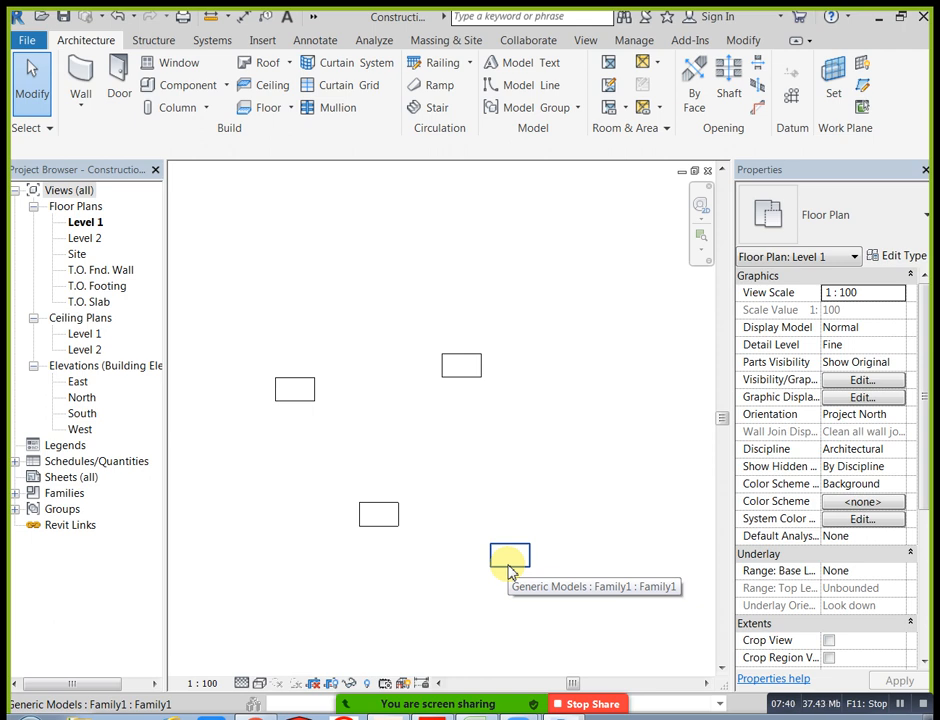
Duplicate the uppermost instance's type under the name Family1 2 and keep the new type assigned to it
click(477, 379)
click(898, 259)
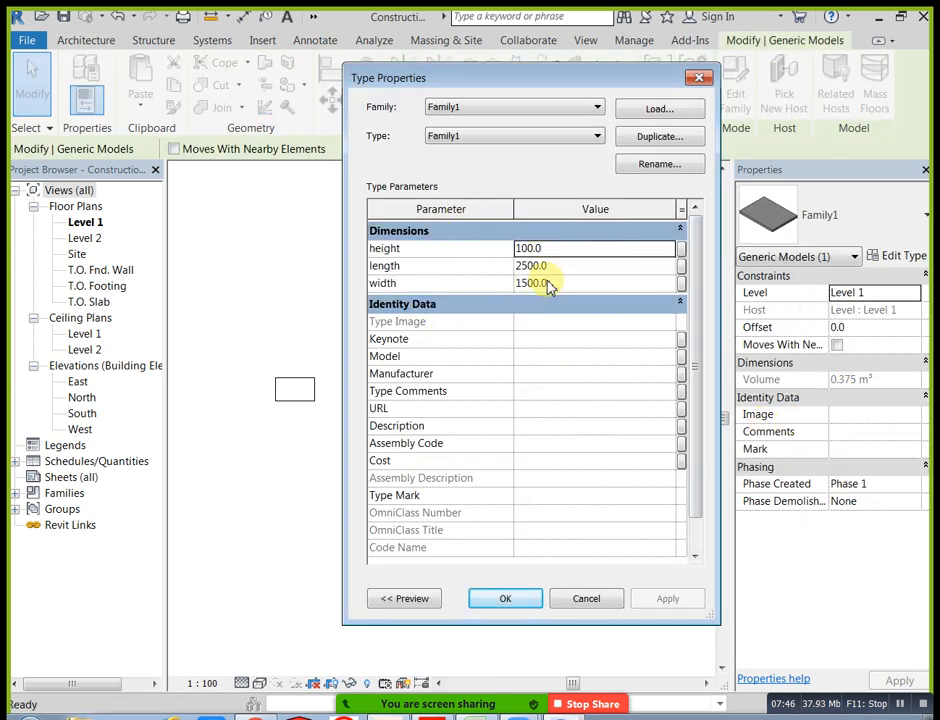
click(600, 136)
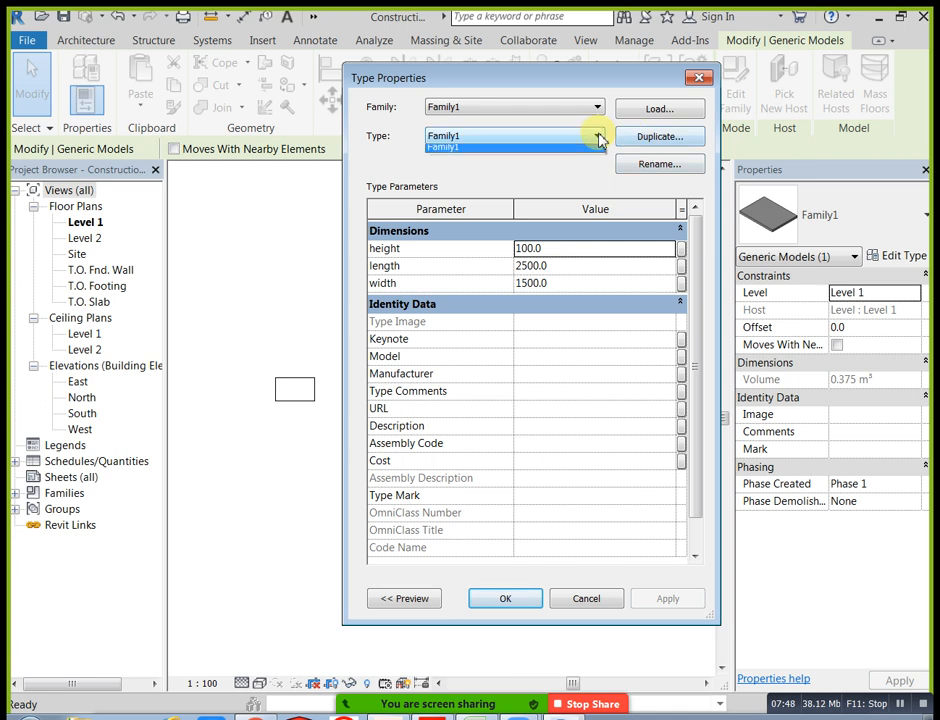
click(537, 151)
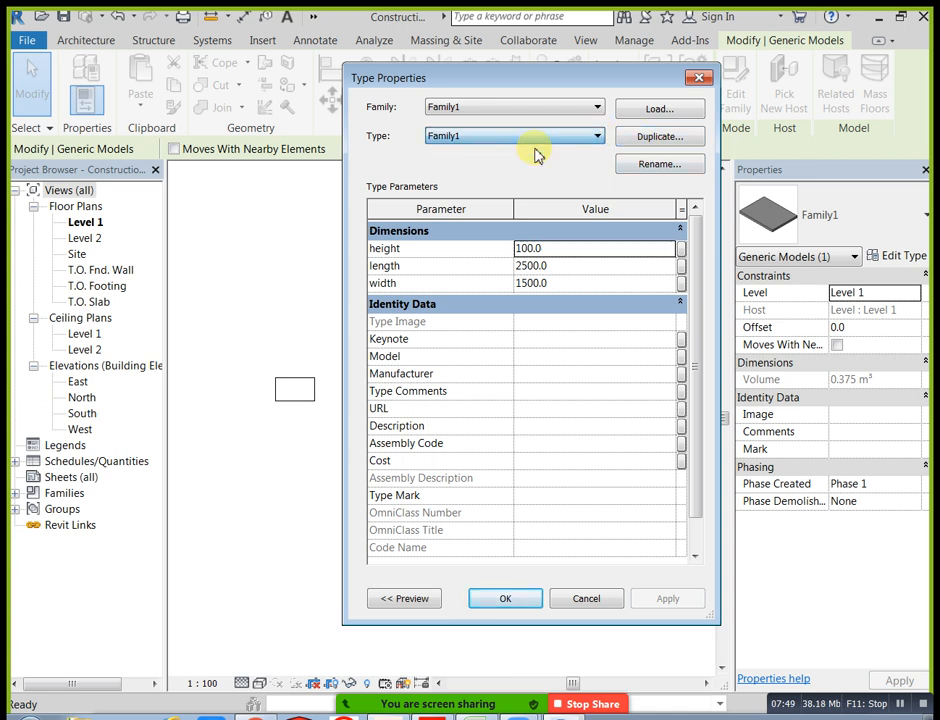
click(667, 143)
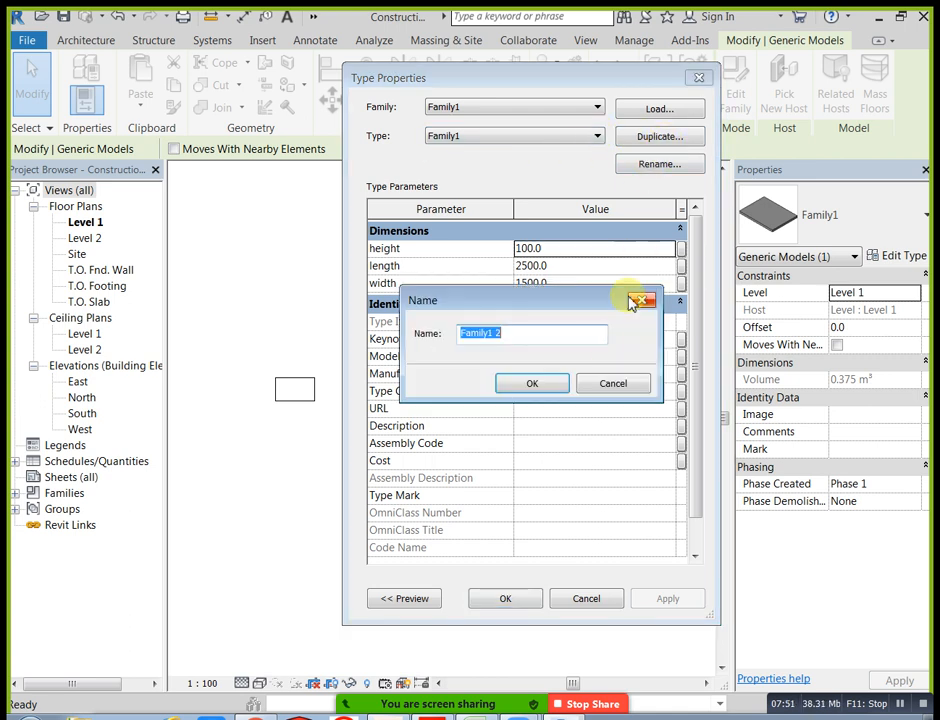
click(553, 393)
click(578, 135)
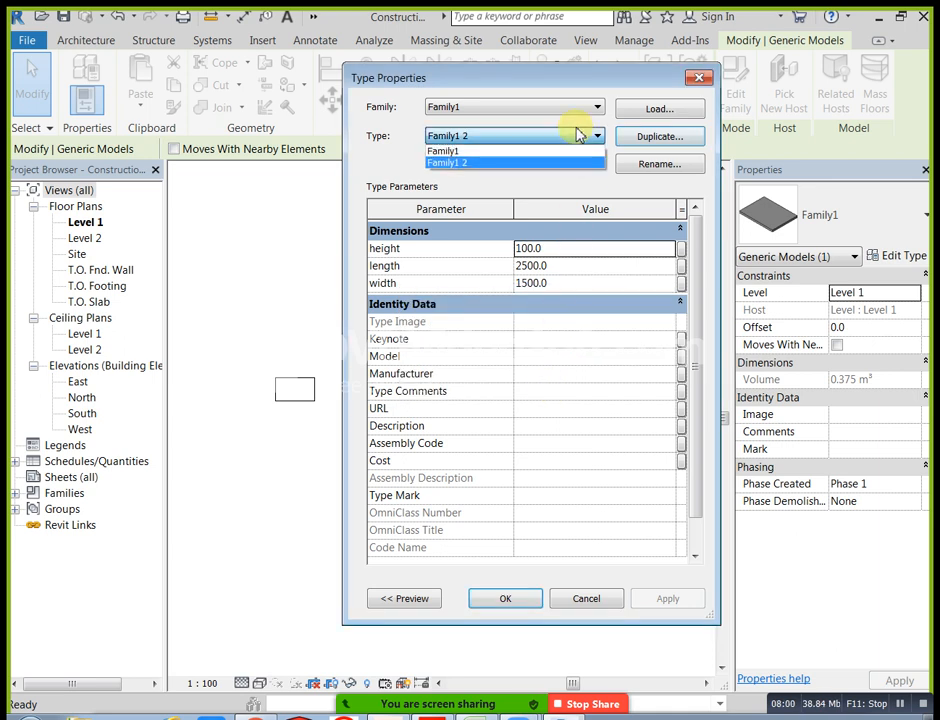
click(493, 166)
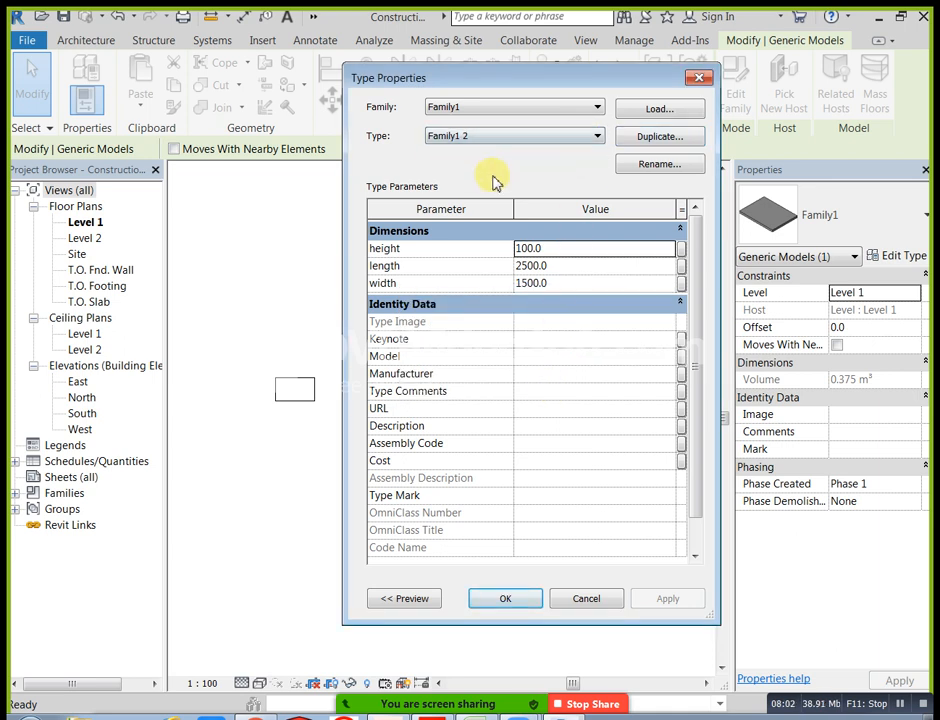
Set the Family1 2 type's length to 1000 and accept the type properties
click(567, 267)
double_click(568, 266)
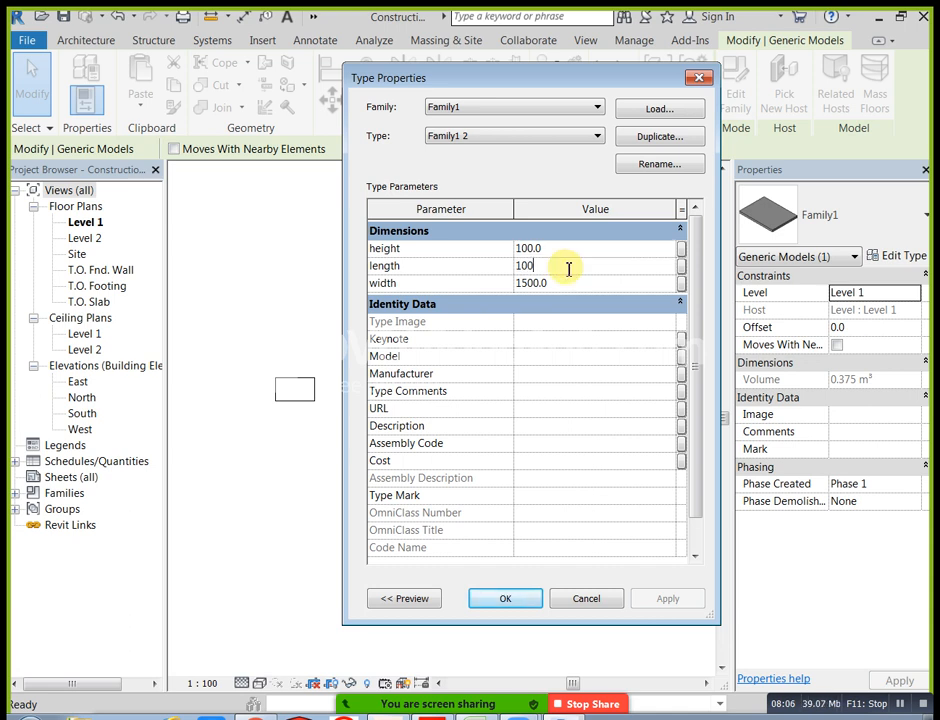
double_click(570, 285)
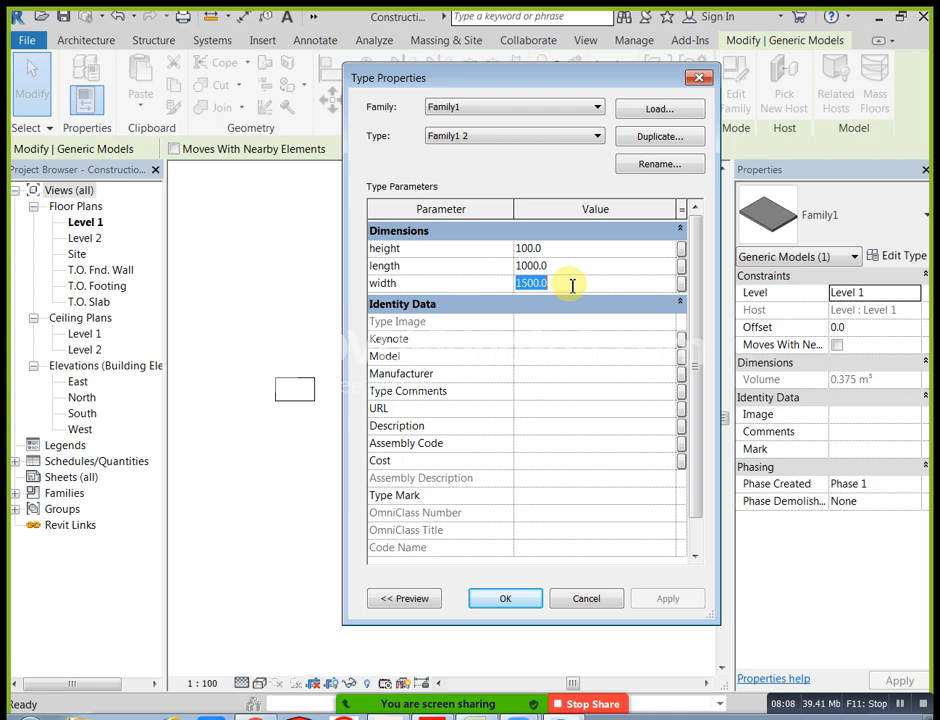
click(505, 599)
click(556, 485)
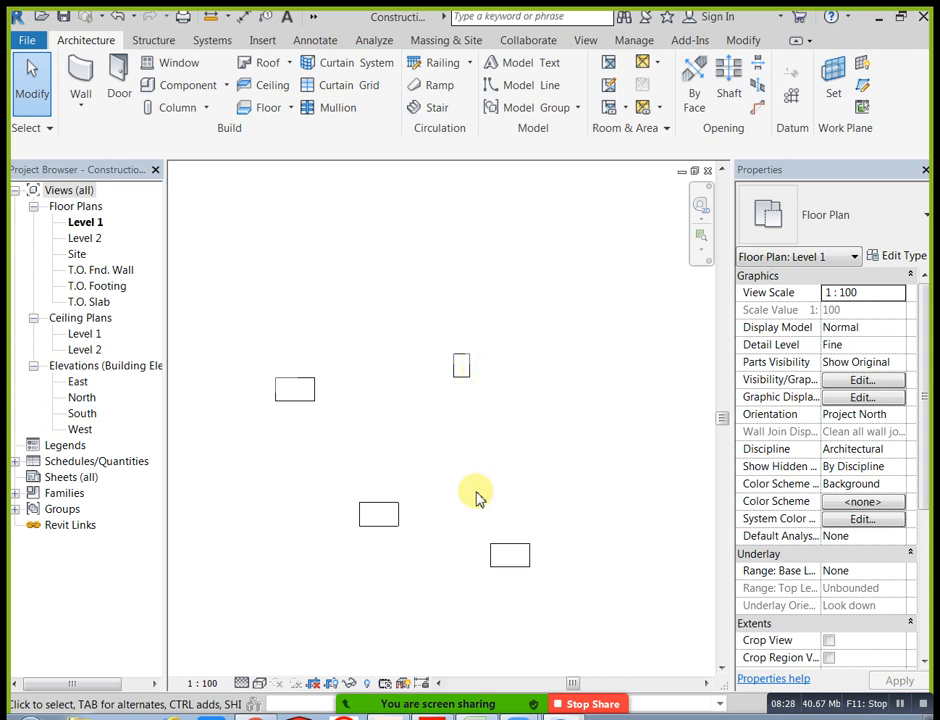
Delete all four placed Family1 instances from the Level 1 floor plan
mouse_move(446, 703)
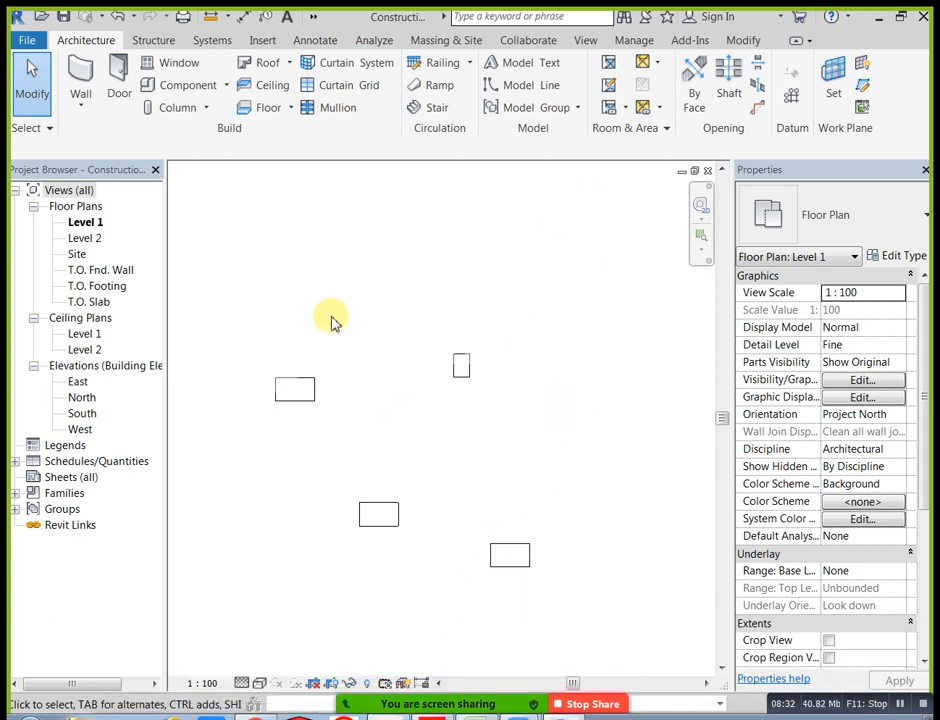
drag(268, 366, 581, 614)
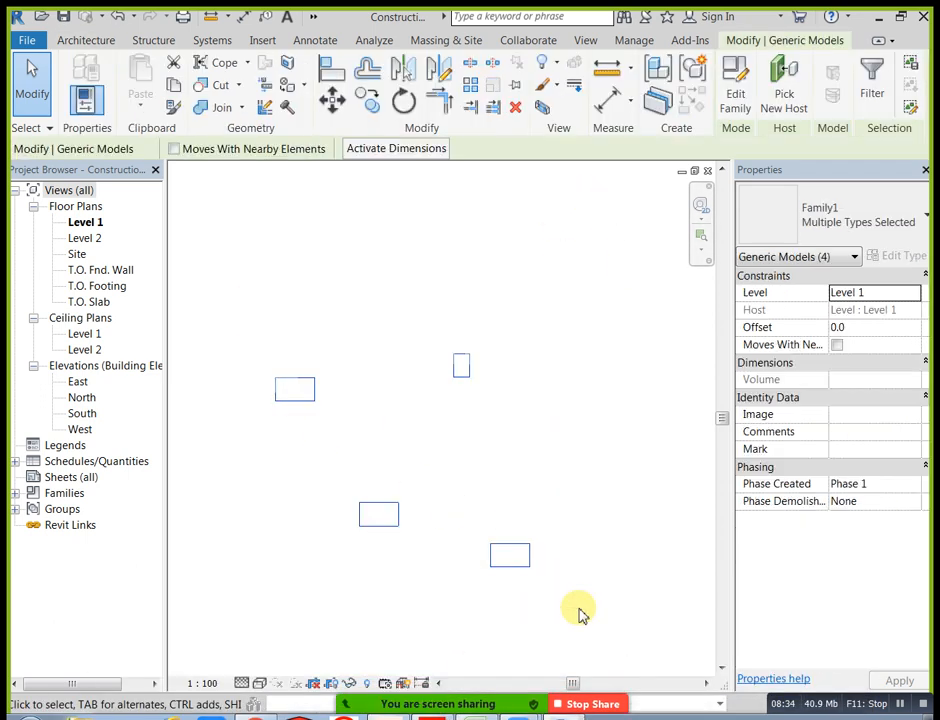
key(Delete)
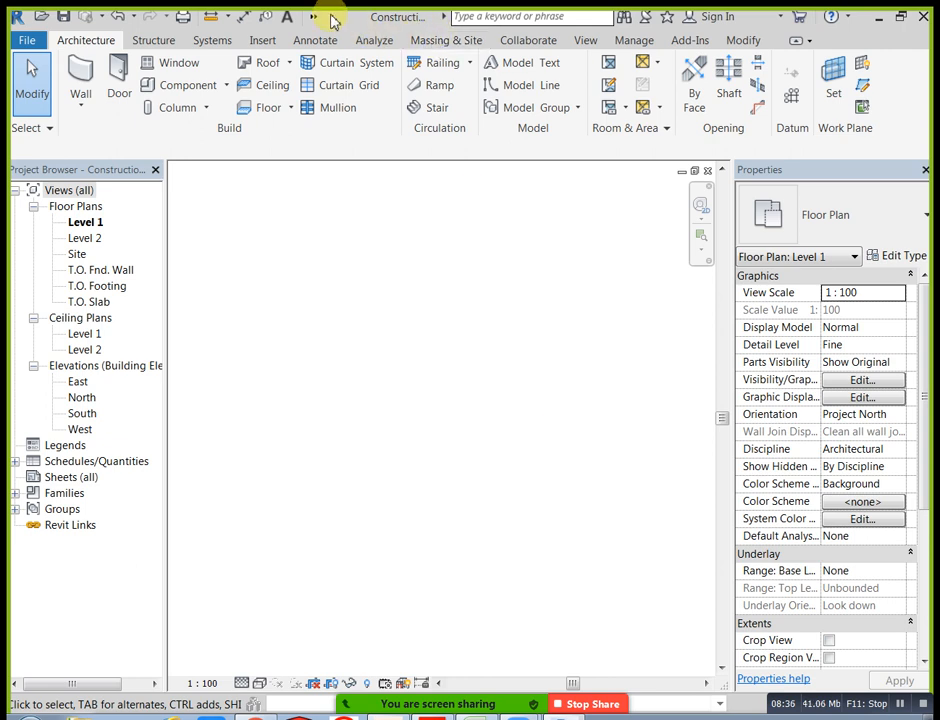
Switch from the project to the Family1 Ref. Level floor plan window
click(317, 15)
click(427, 32)
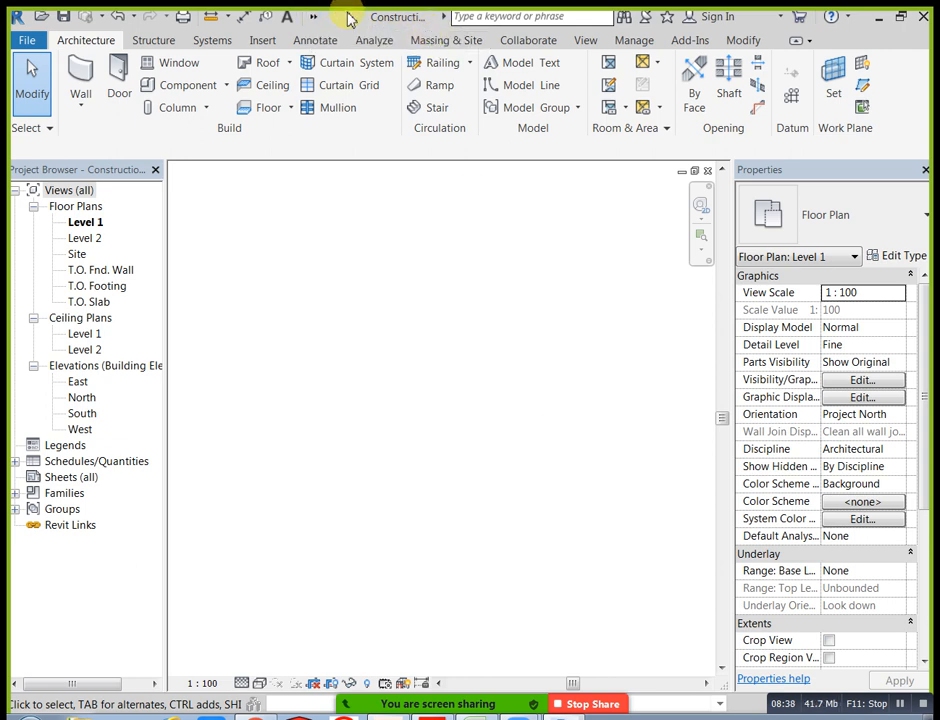
click(317, 15)
click(424, 39)
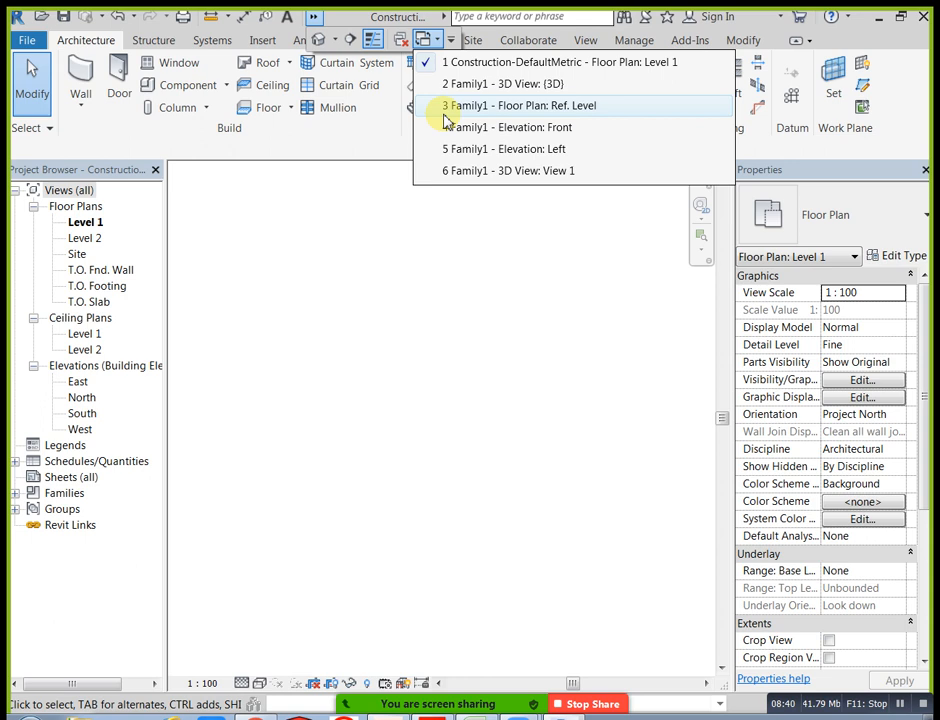
click(460, 106)
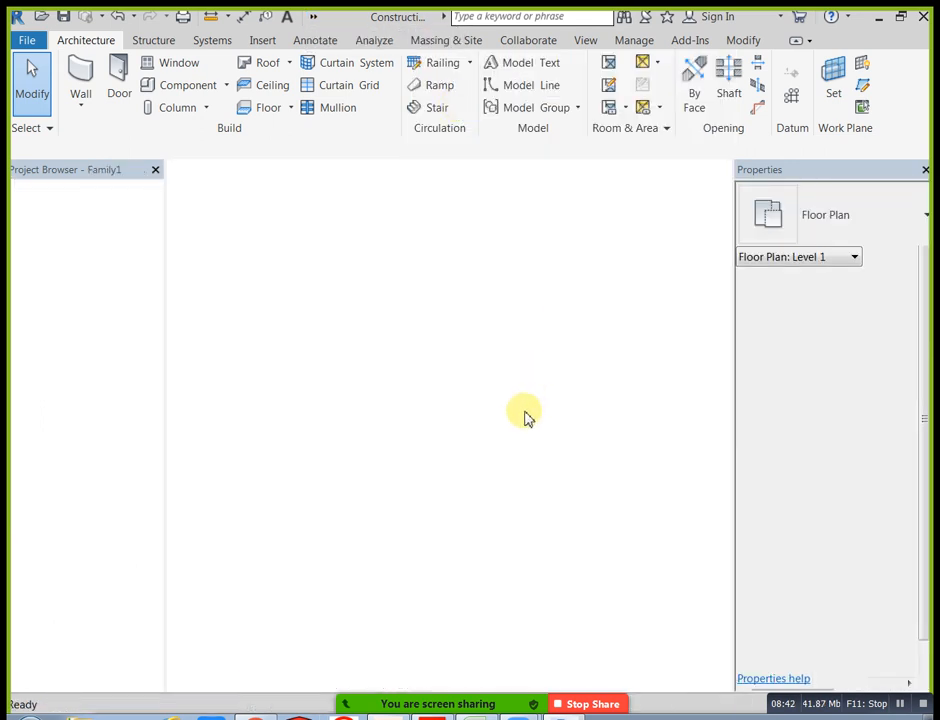
Delete the rectangular extrusion and its length, width and EQ dimensions from the Ref. Level plan
scroll(426, 370, down, 1)
drag(263, 257, 624, 582)
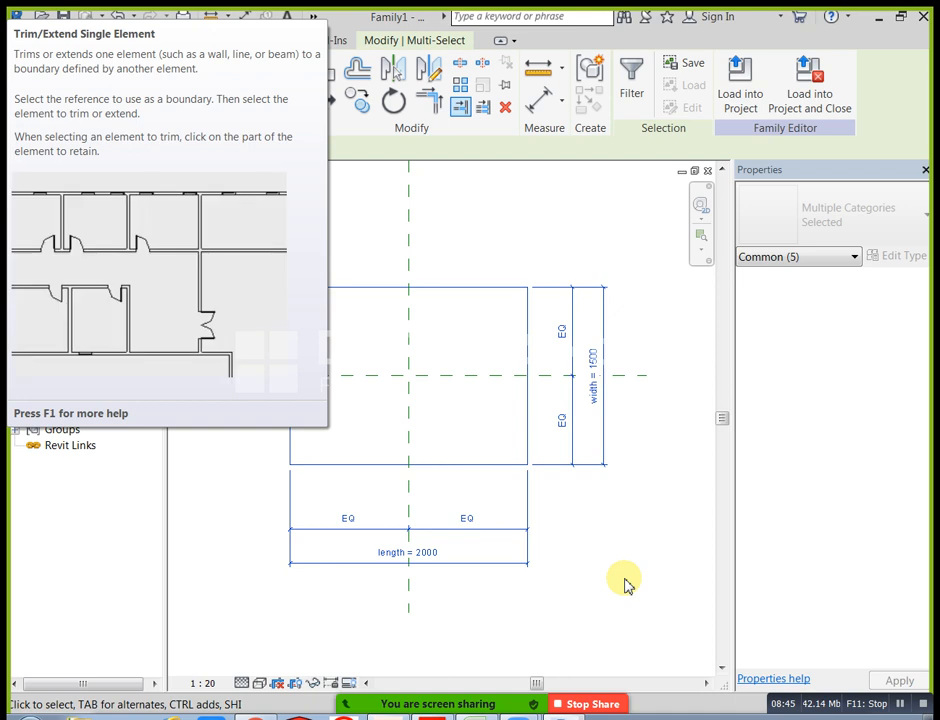
key(Delete)
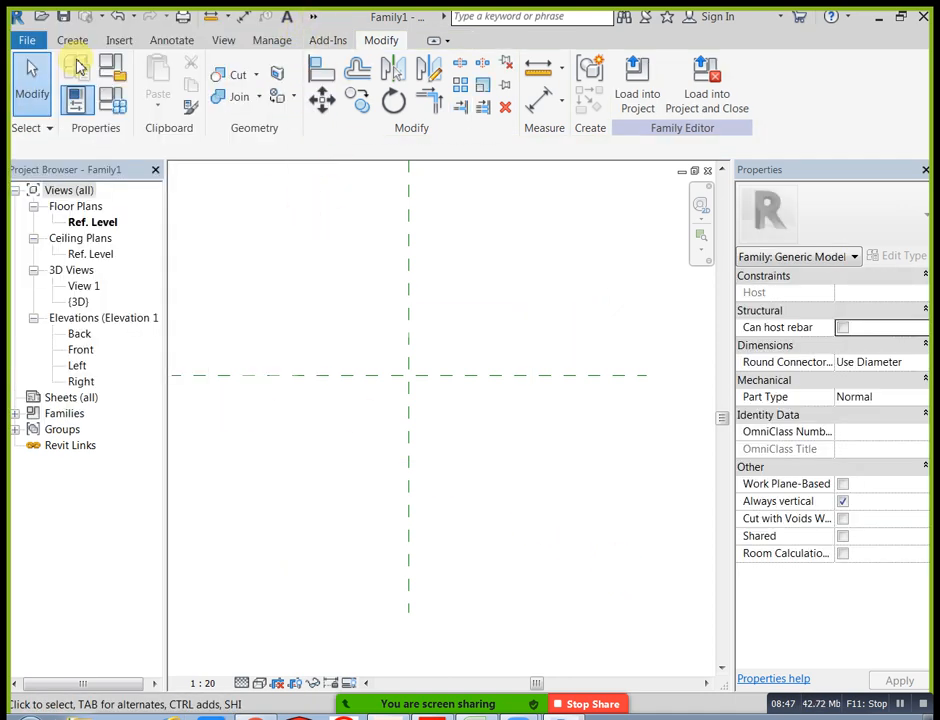
click(72, 40)
click(153, 63)
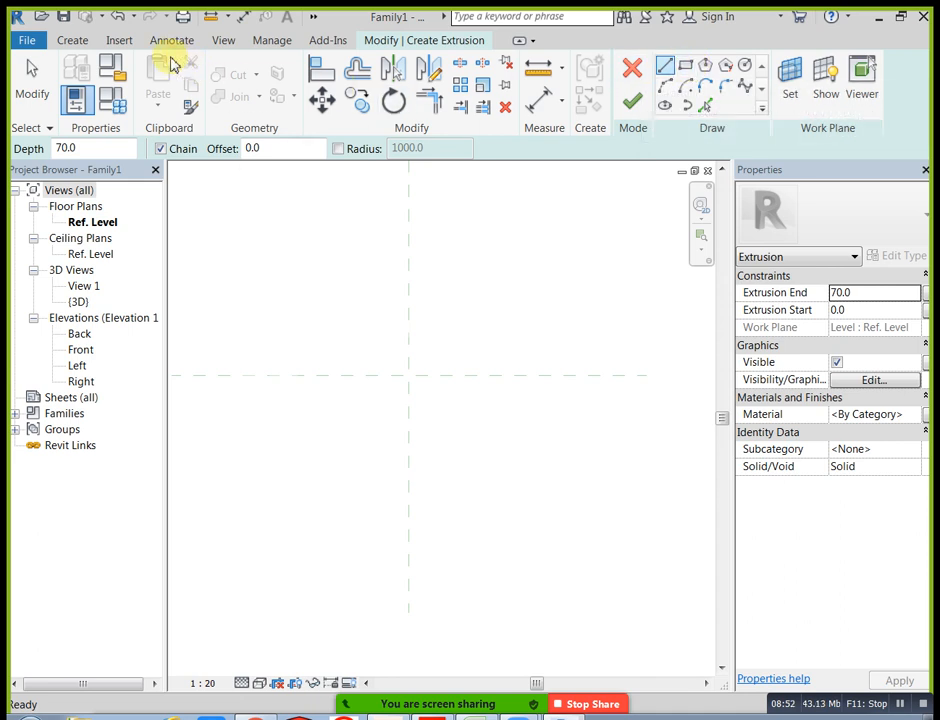
click(70, 41)
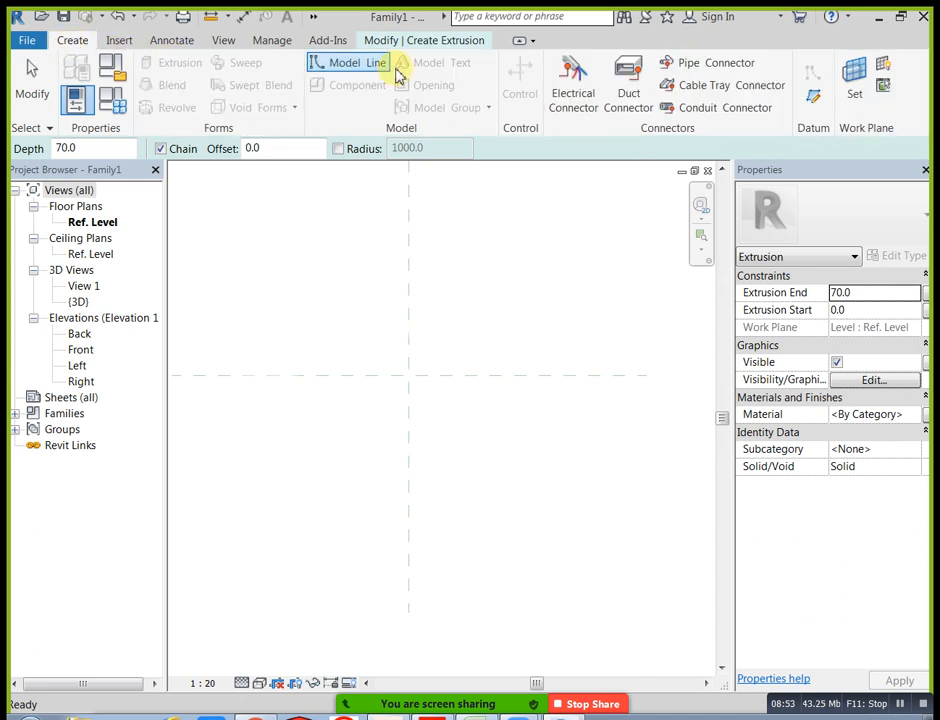
click(466, 42)
click(628, 70)
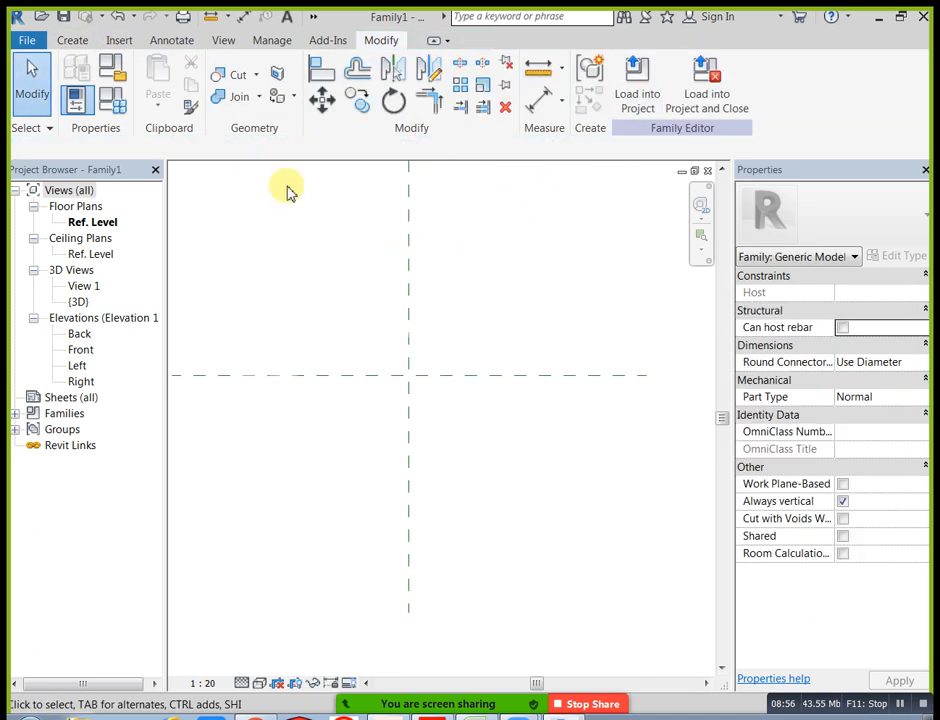
Start a Blend and sketch its rectangular base boundary, about 680 by 500, around the reference planes' intersection
click(76, 40)
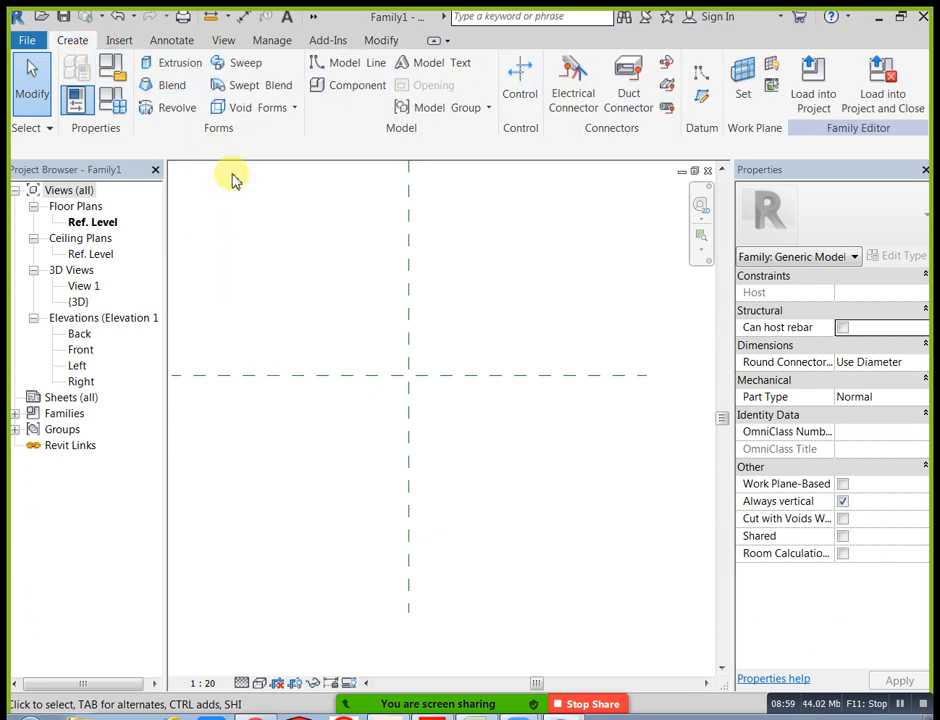
click(178, 85)
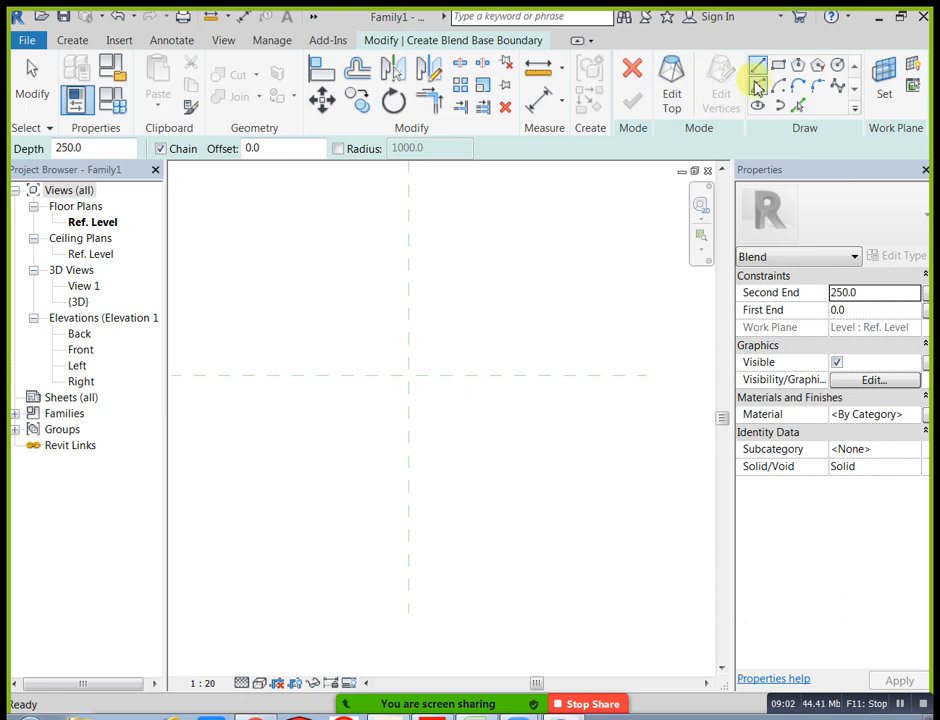
click(778, 73)
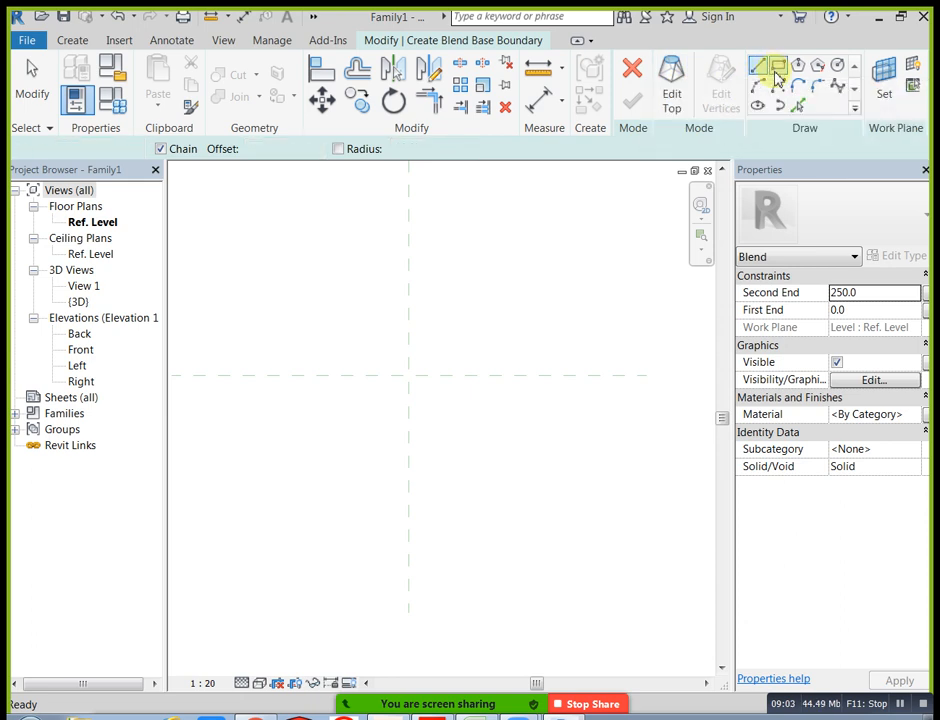
click(366, 310)
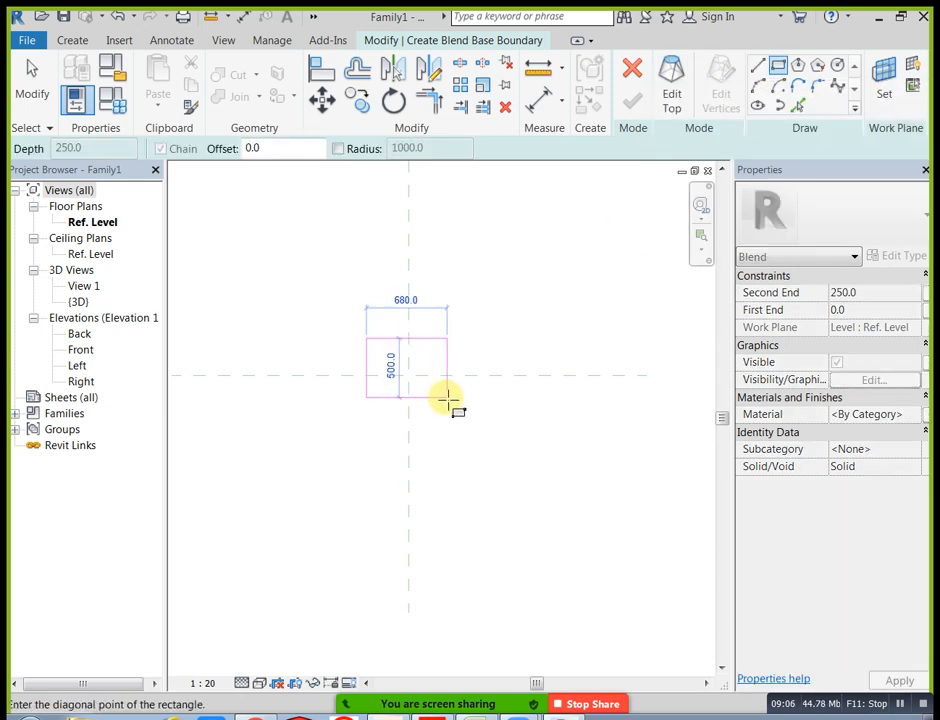
click(447, 397)
Set the blend base rectangle's horizontal dimension to 600 and its vertical dimension to 400
click(418, 410)
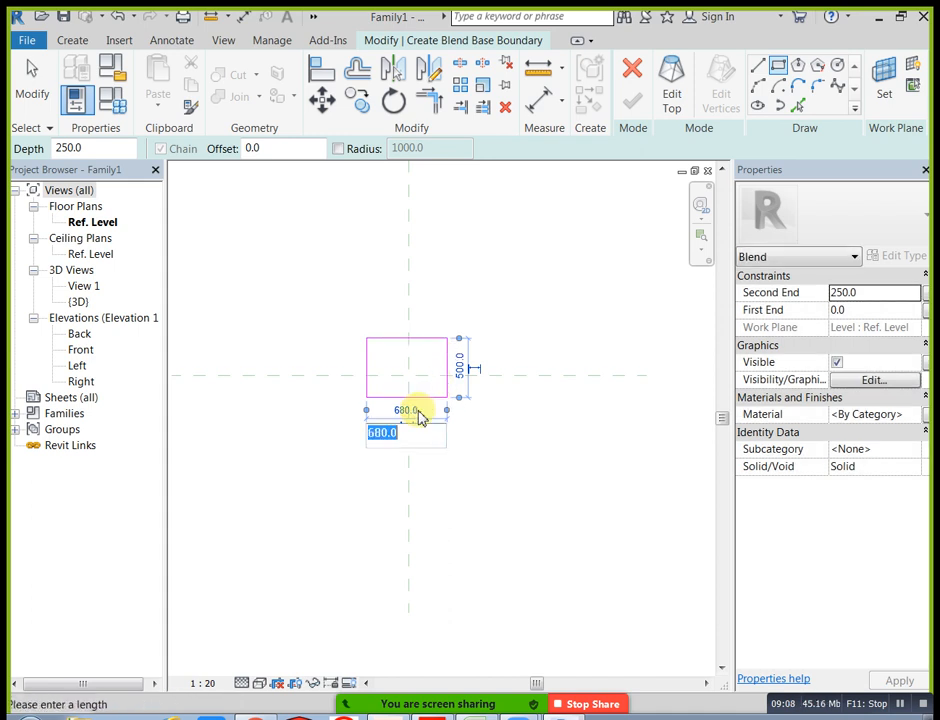
text(600)
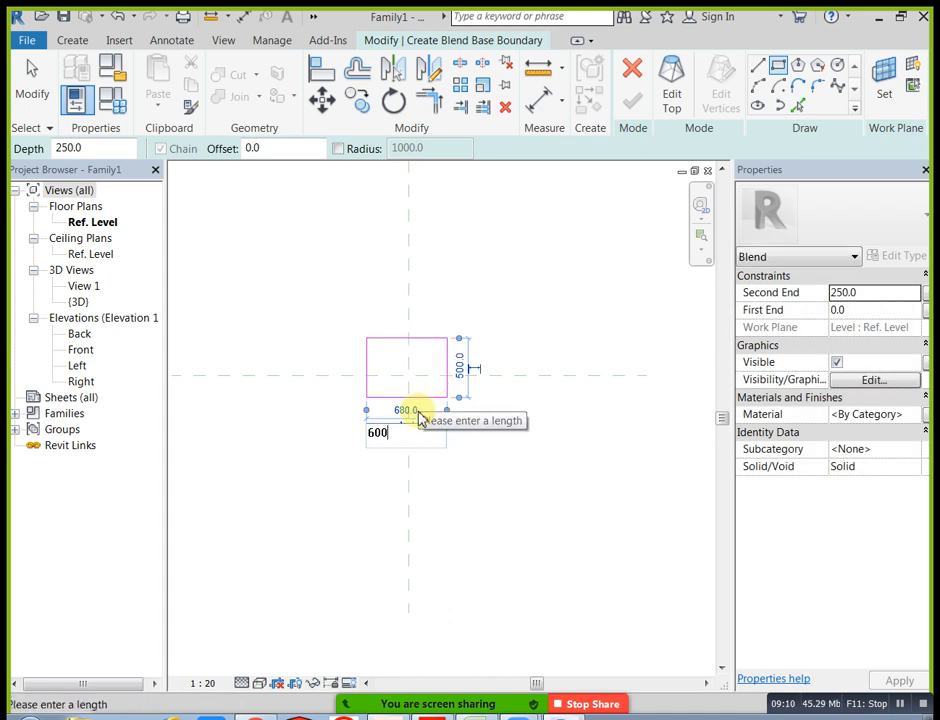
key(Return)
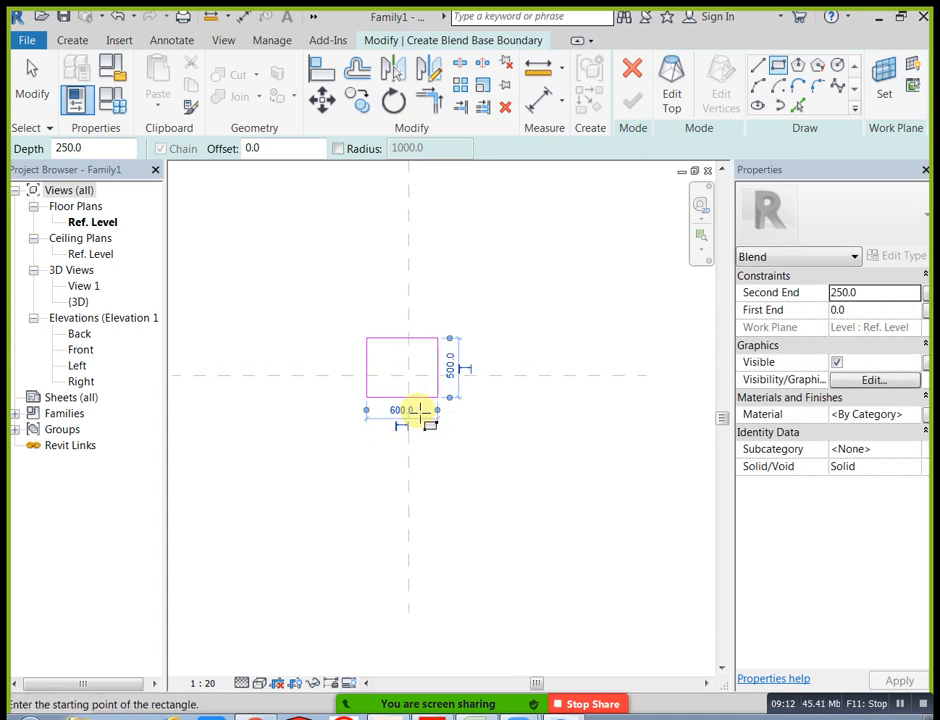
click(450, 368)
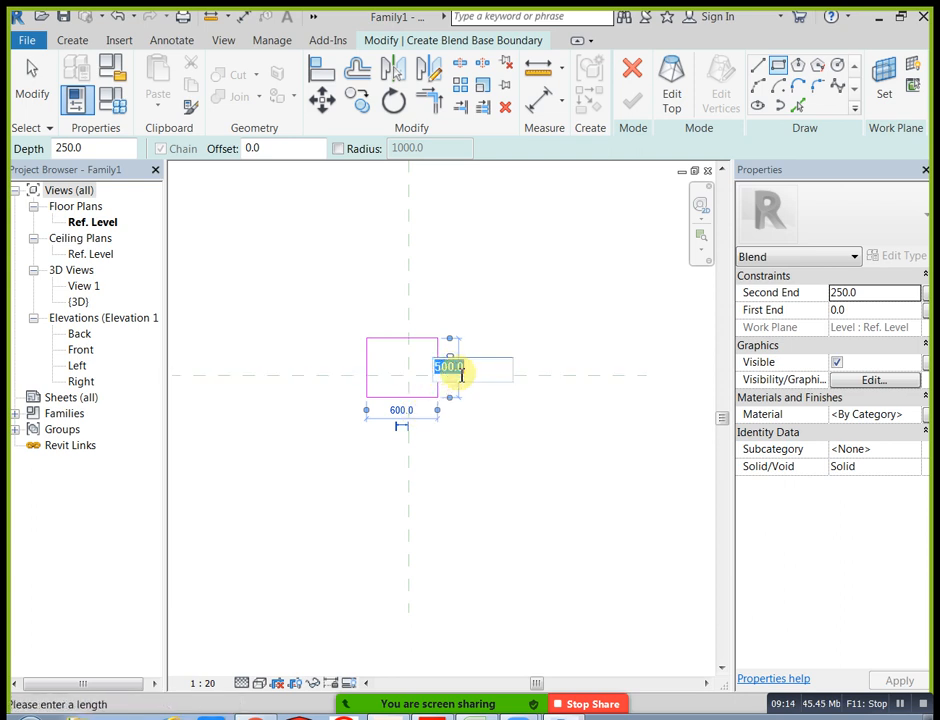
text(40)
key(Return)
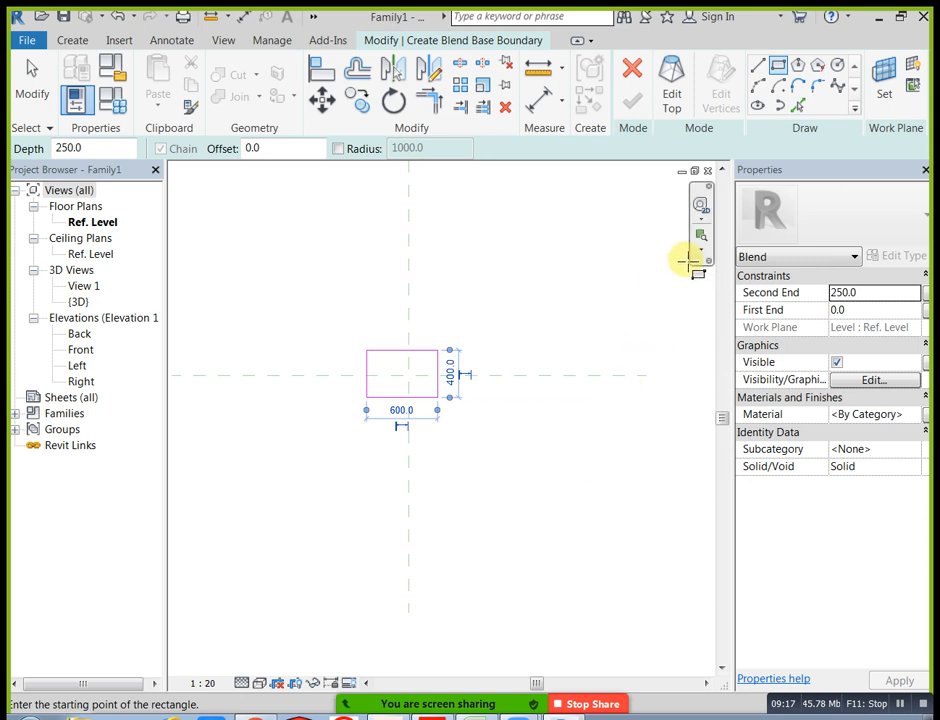
Sketch the blend's top boundary as a rectangle inside the base, tracing the base's opposite corners with an offset of -100
click(676, 105)
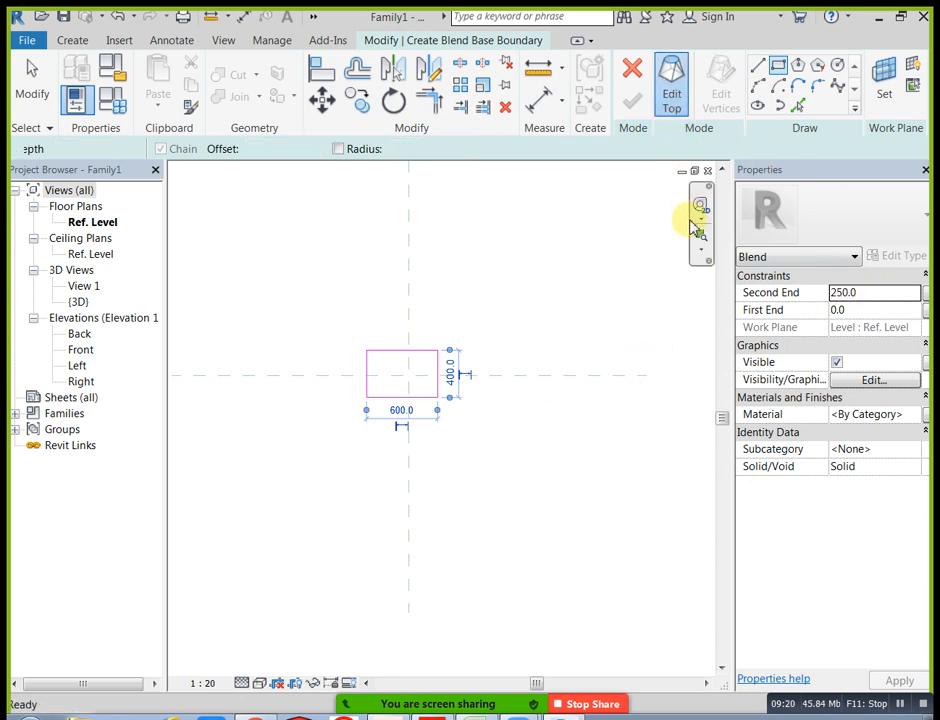
click(779, 68)
click(250, 148)
text(100)
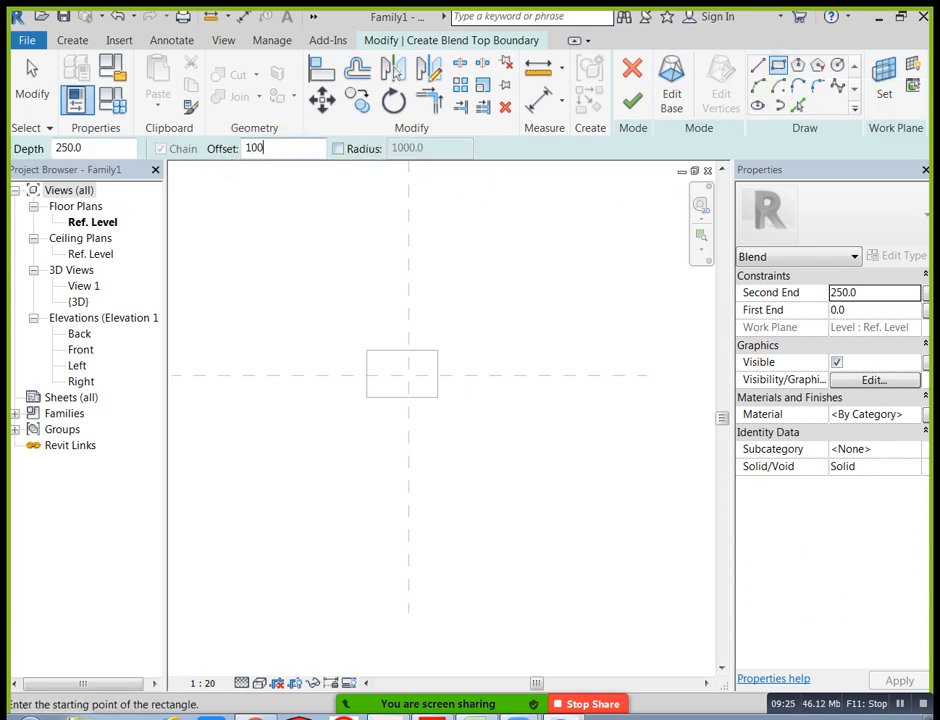
click(367, 350)
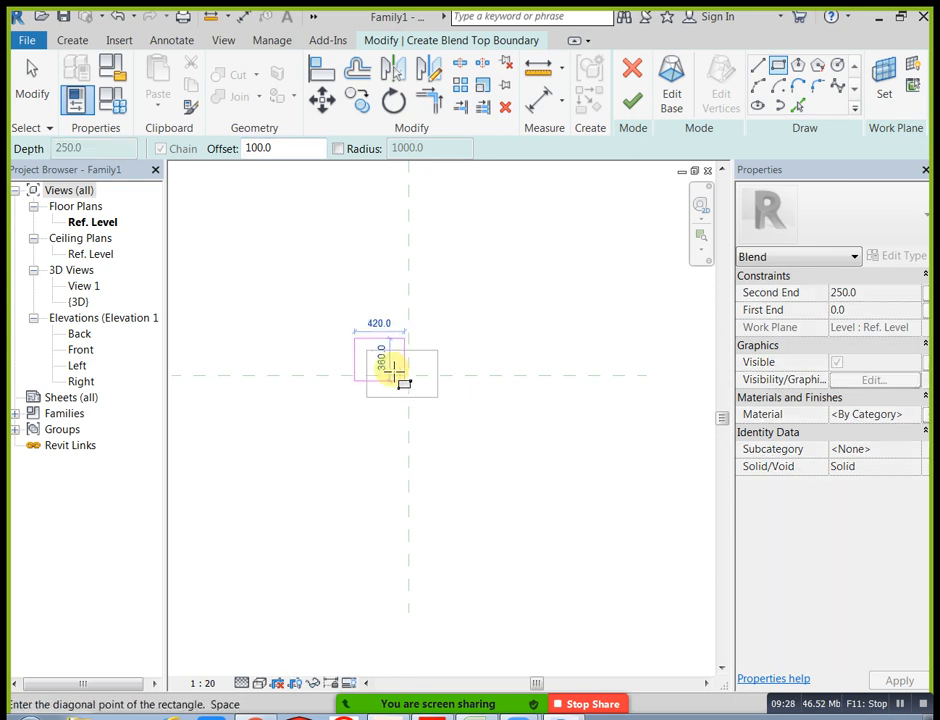
click(248, 150)
text(-)
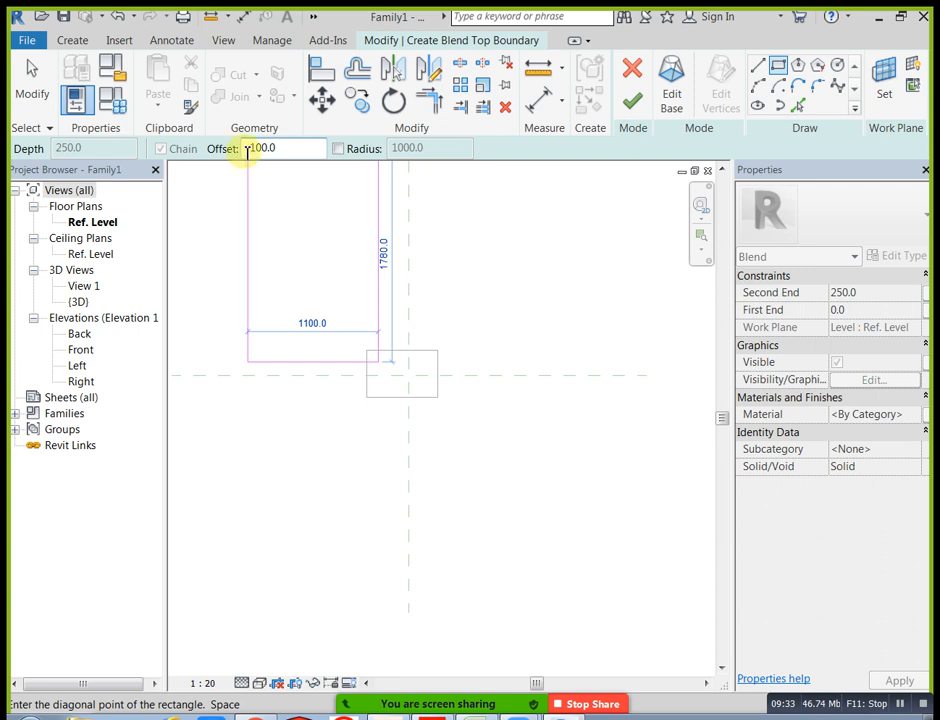
click(439, 397)
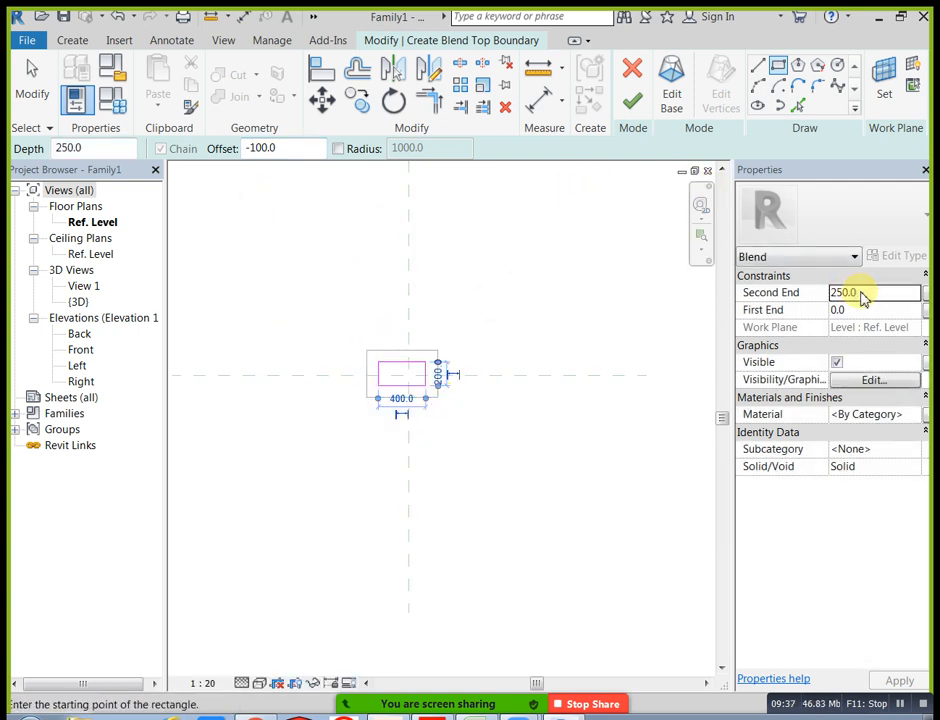
Finish the blend with a second end of 450 and show it in the 3D view
drag(863, 297, 819, 296)
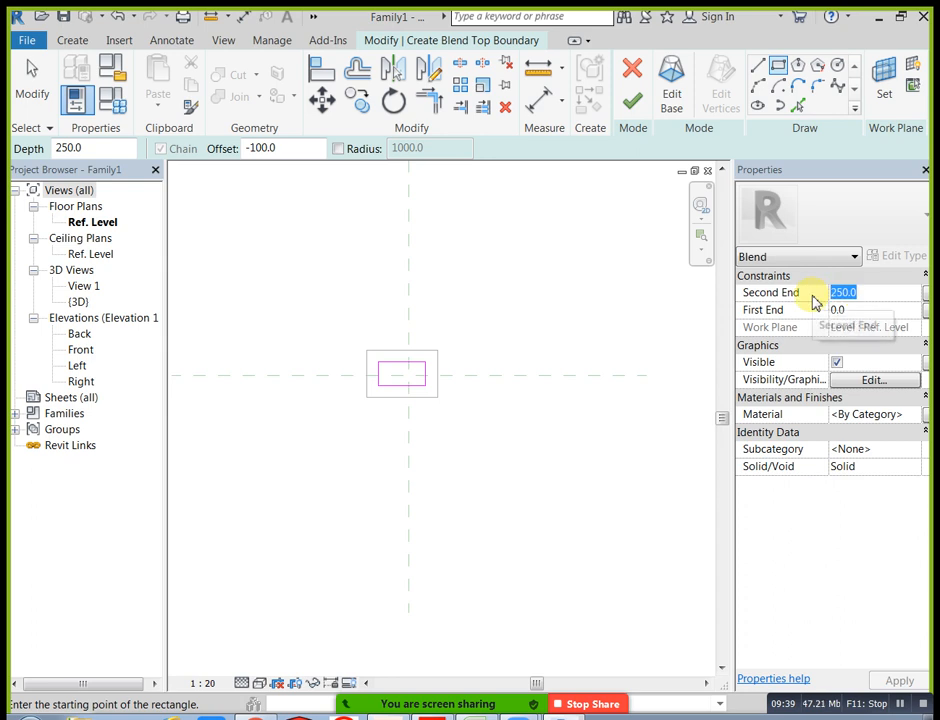
text(450)
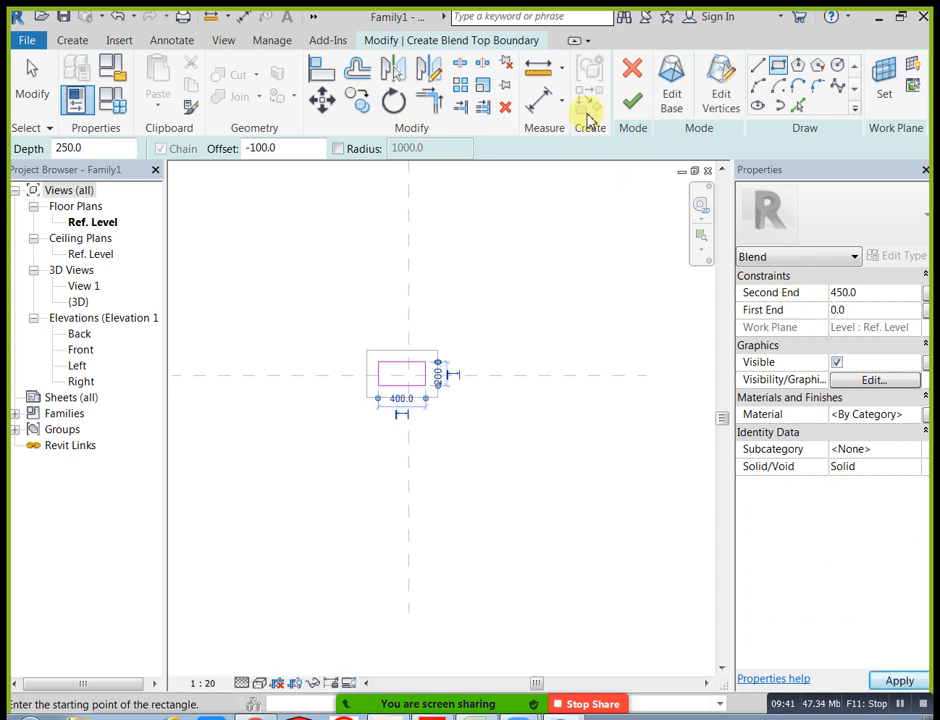
click(630, 102)
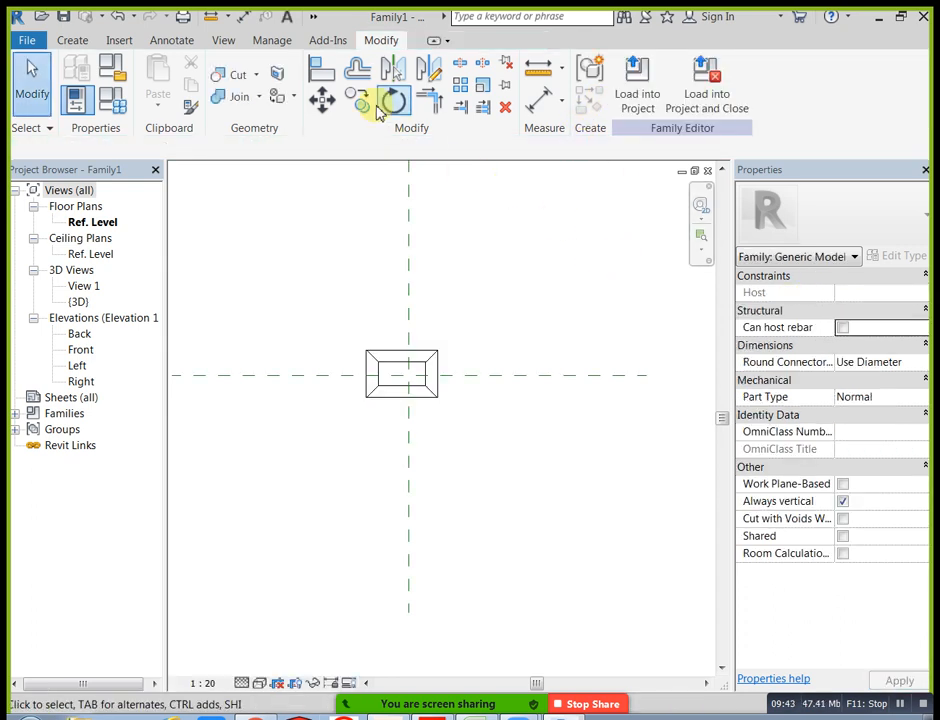
click(313, 20)
click(315, 38)
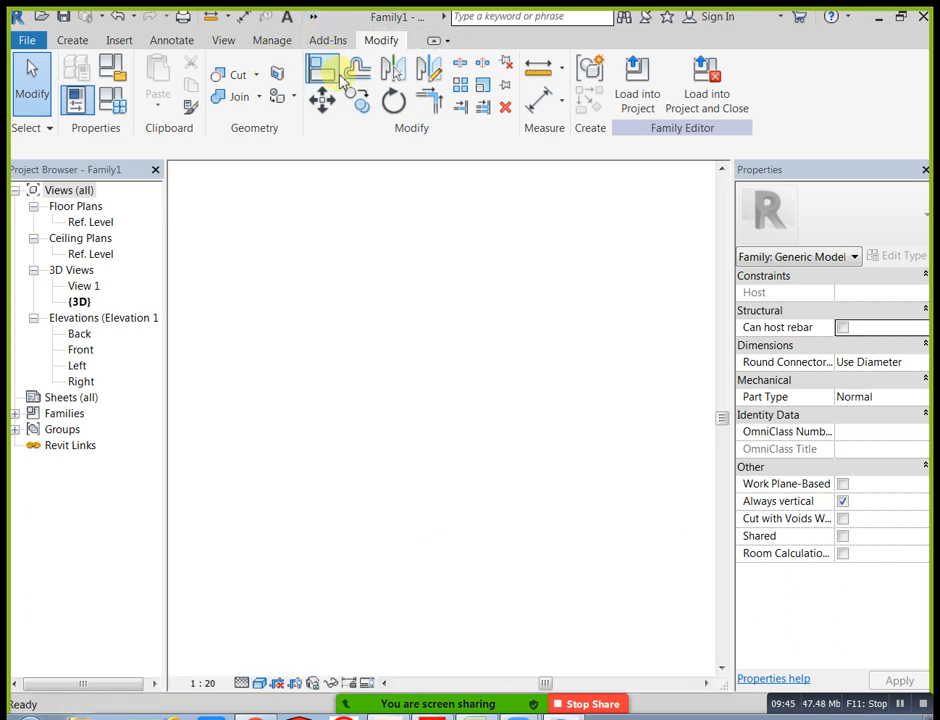
click(446, 410)
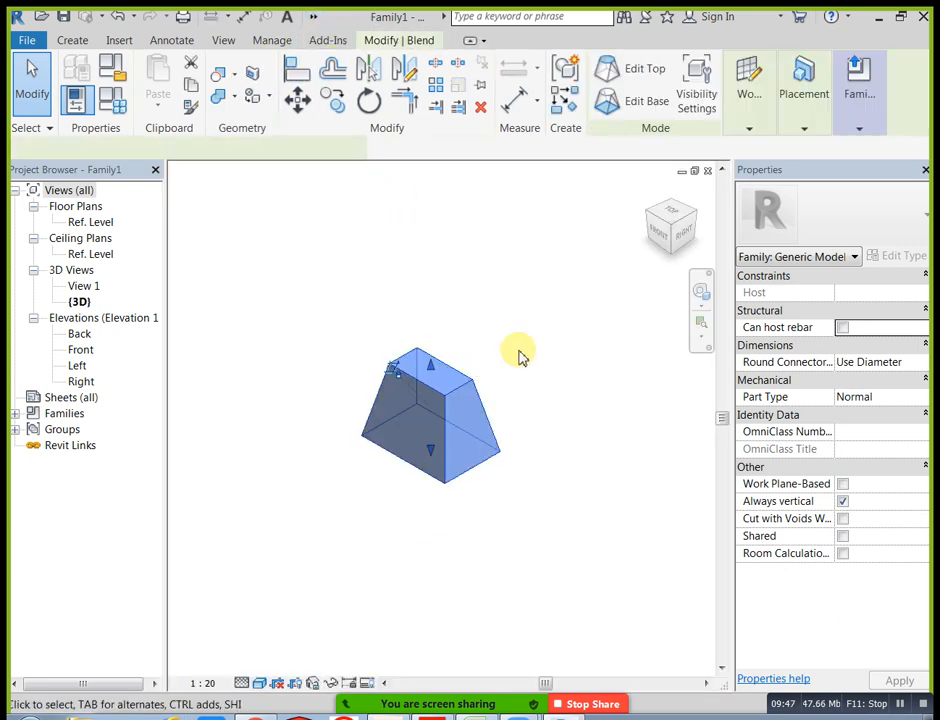
key(Escape)
In the Front elevation, place an aligned dimension from the reference level to the blend's top edge
double_click(88, 222)
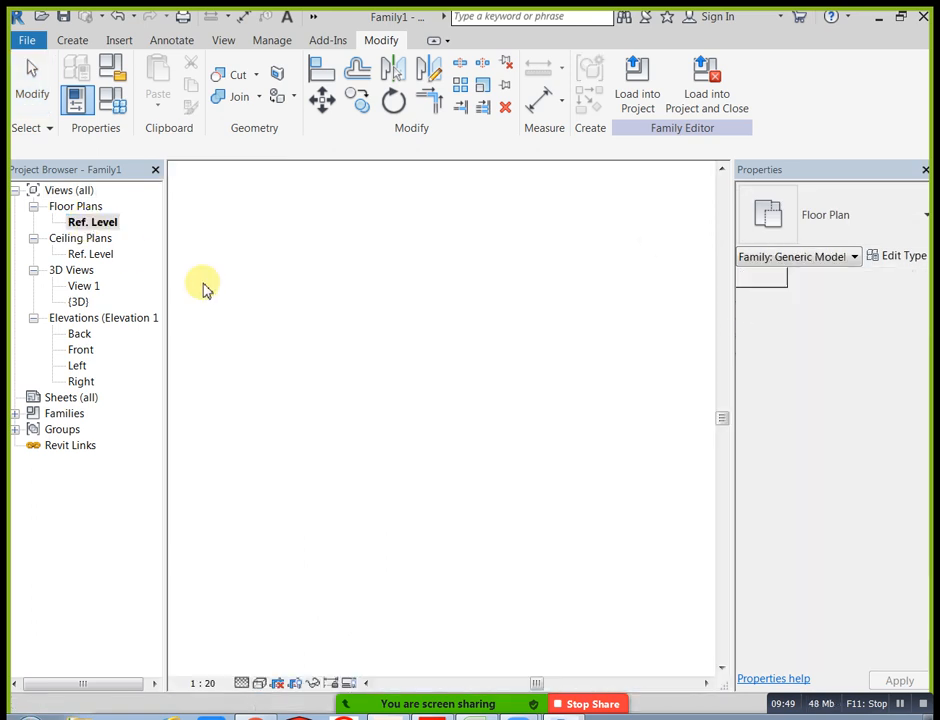
double_click(80, 350)
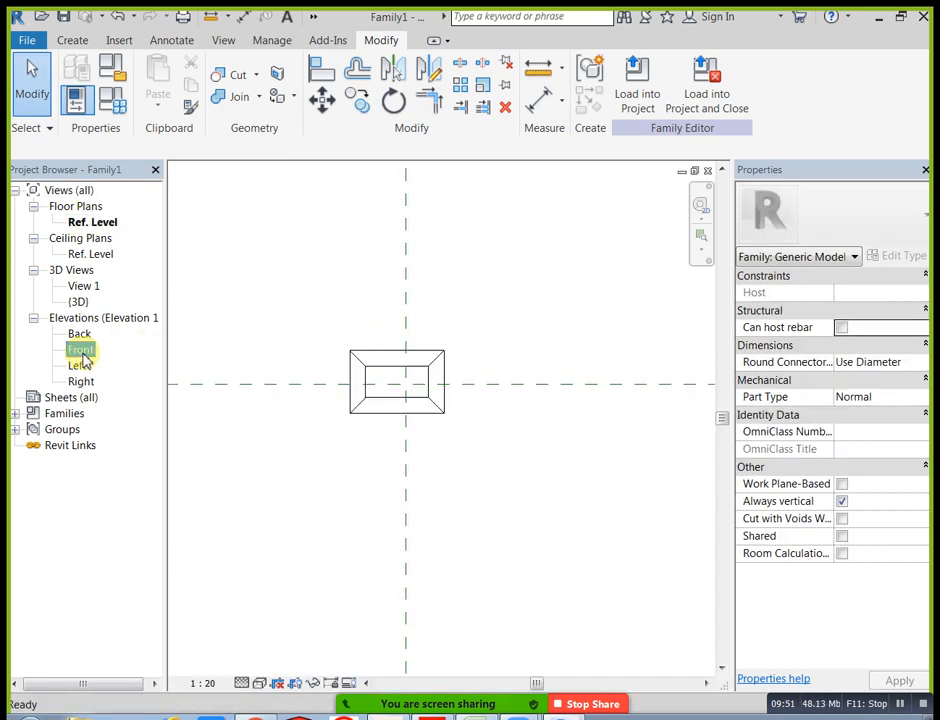
middle_drag(422, 440, 470, 405)
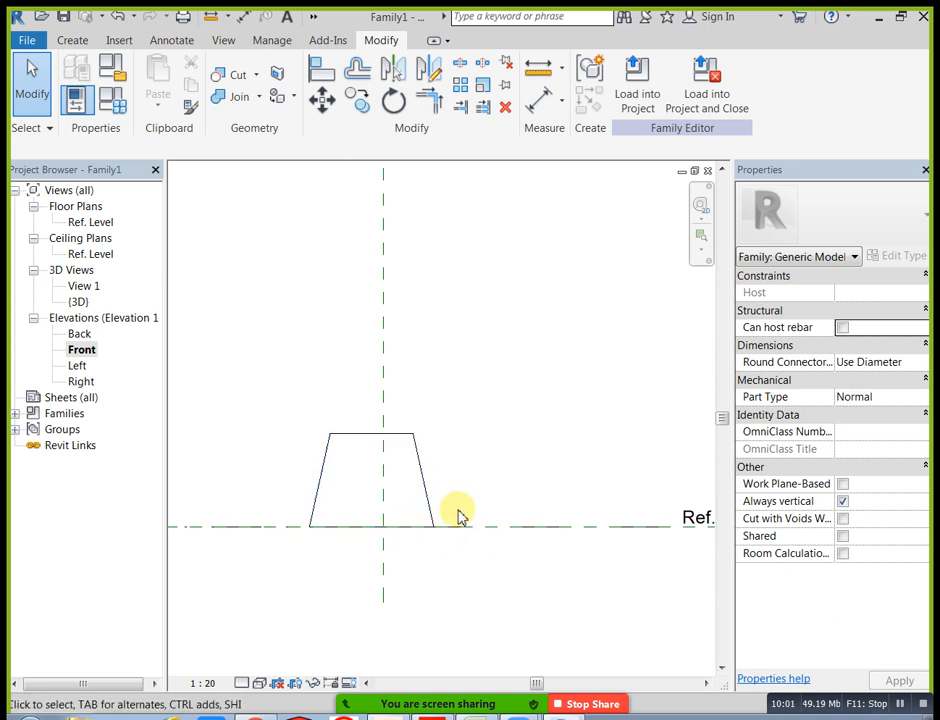
click(540, 100)
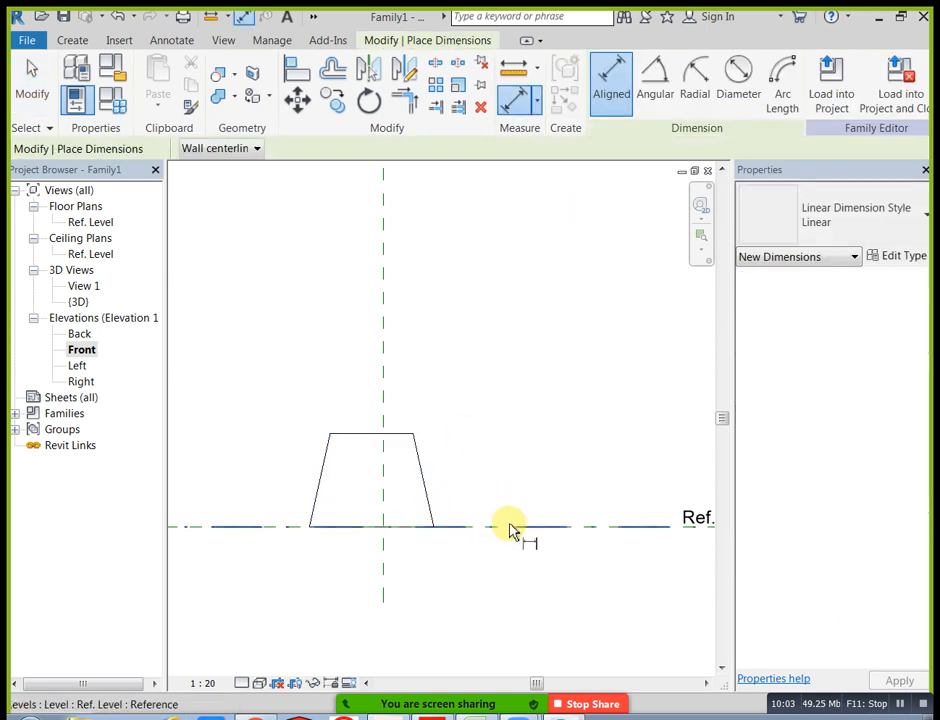
click(510, 527)
click(399, 436)
click(504, 479)
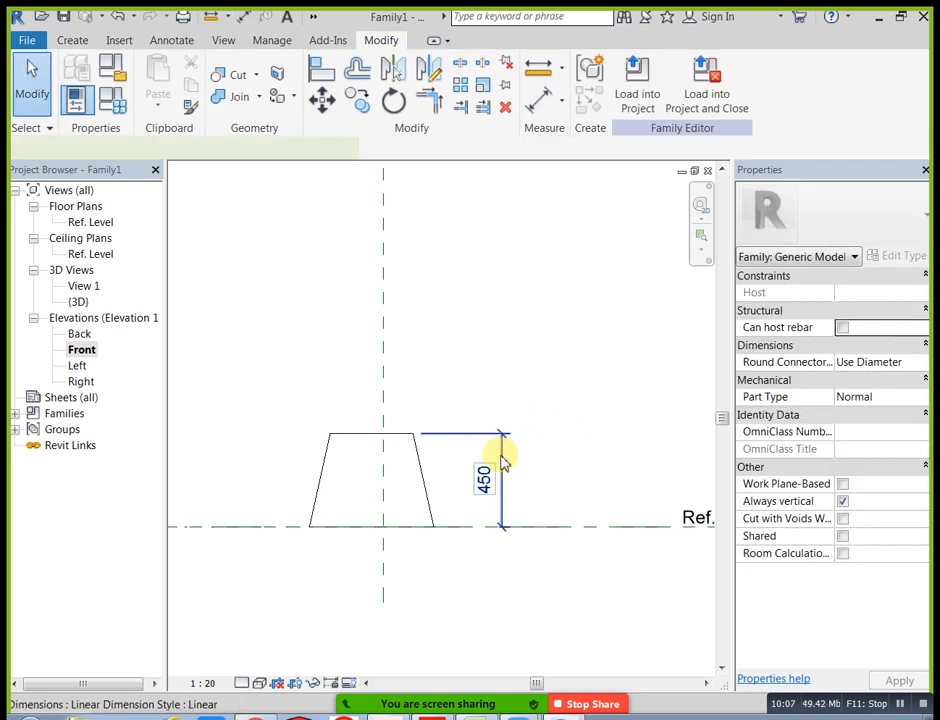
Label the blend's height dimension with a new family type parameter named Concentric reduser
click(510, 450)
click(781, 82)
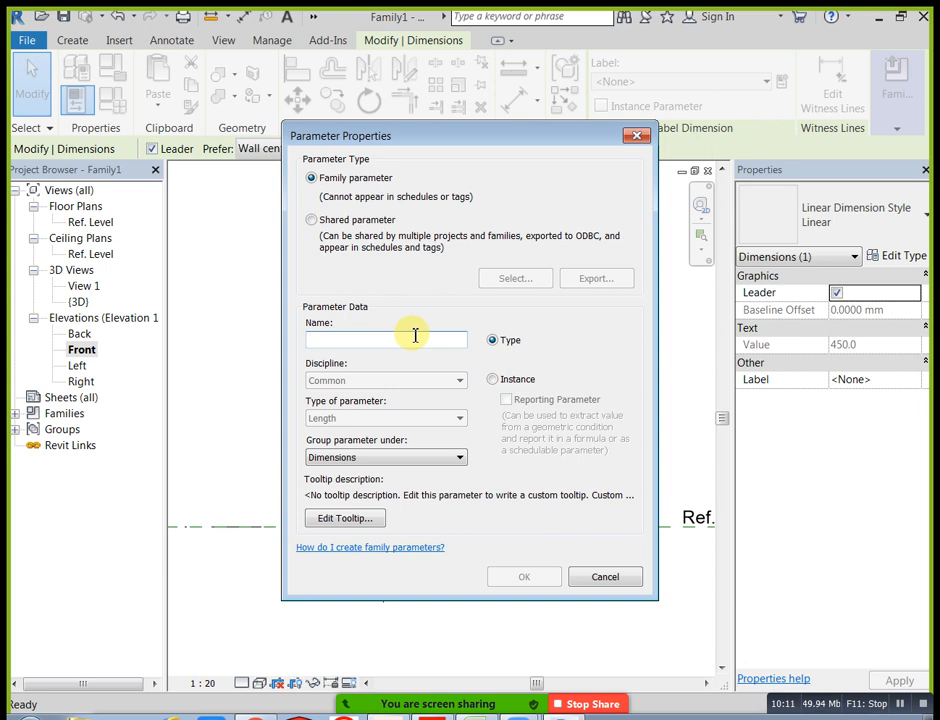
text(re)
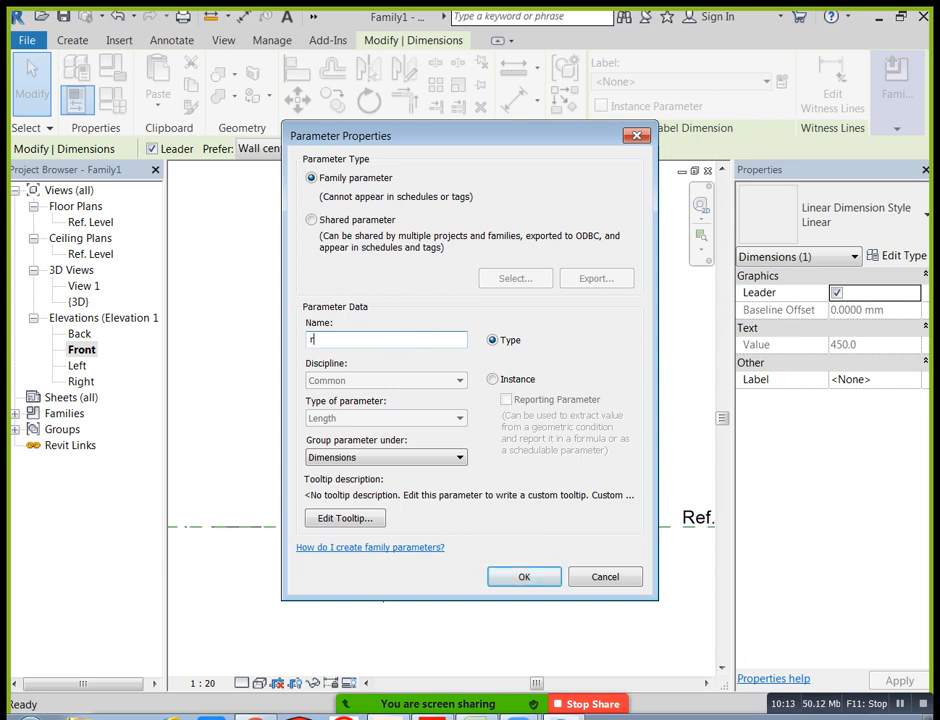
key(BackSpace)
text(Concentric reduser)
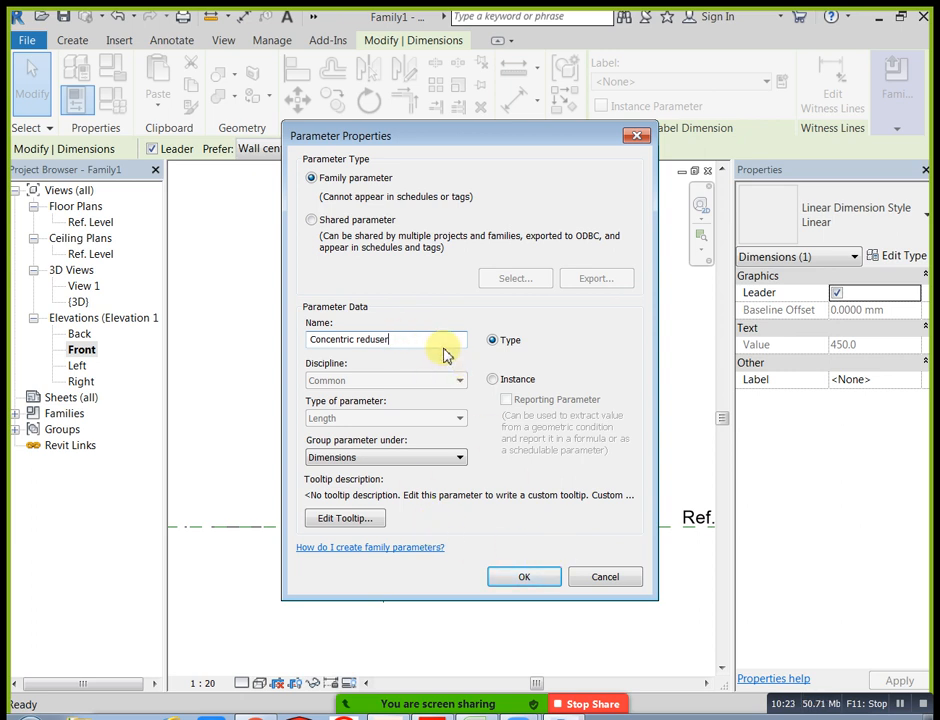
click(523, 572)
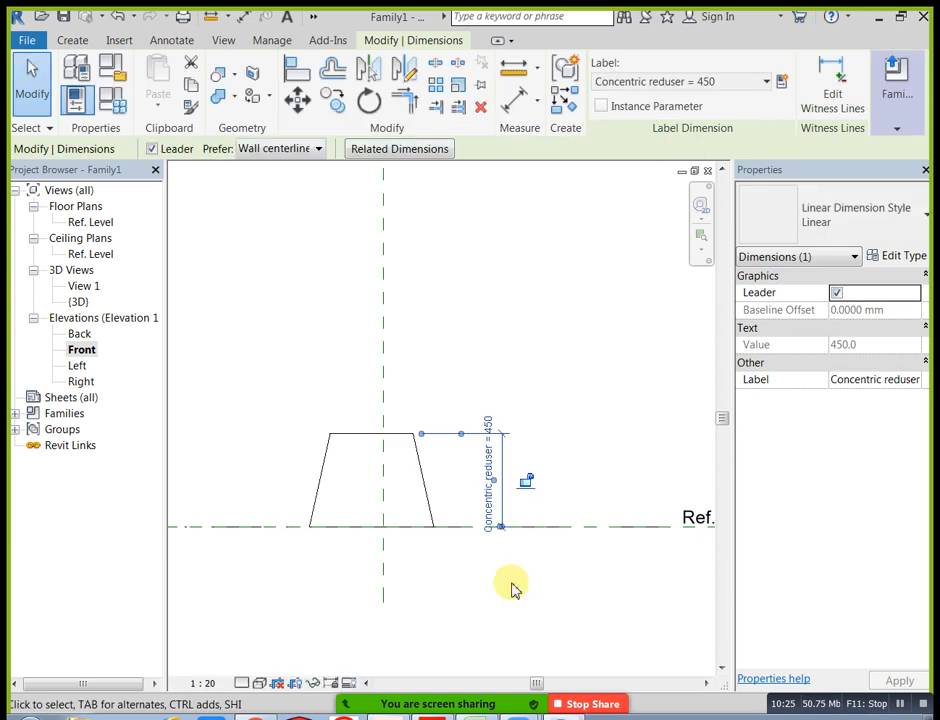
click(510, 582)
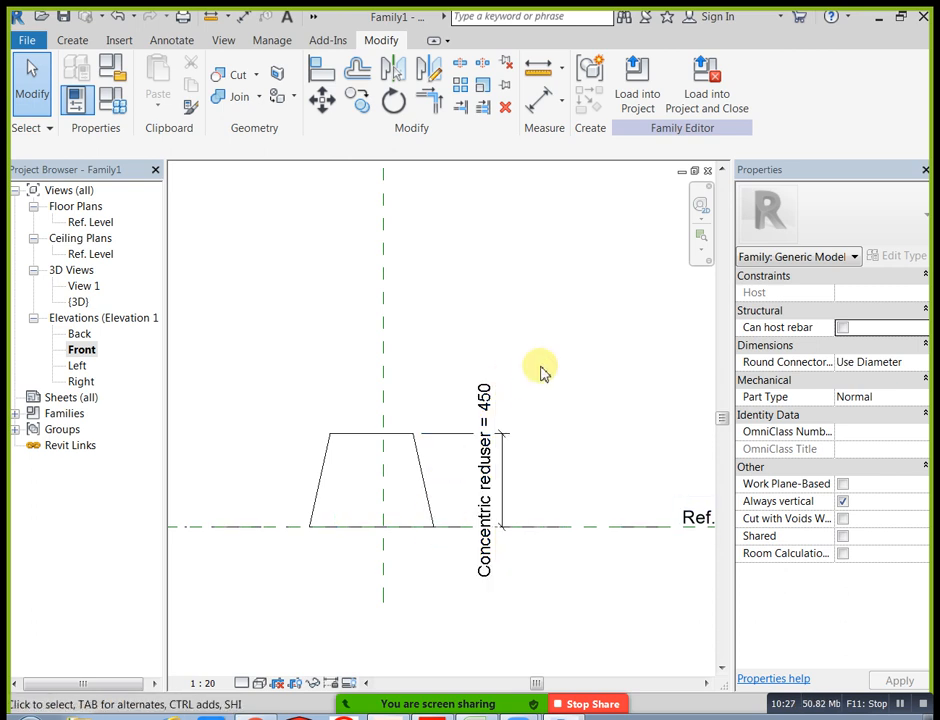
Load the blend family from the Family Editor into the open construction project
scroll(541, 373, down, 1)
click(646, 94)
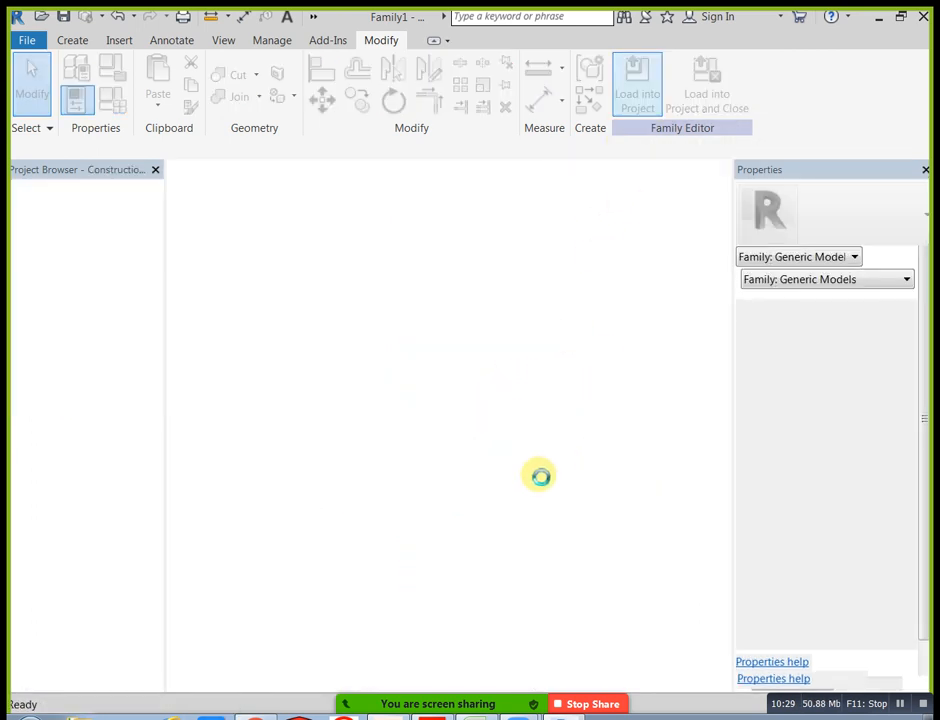
click(503, 380)
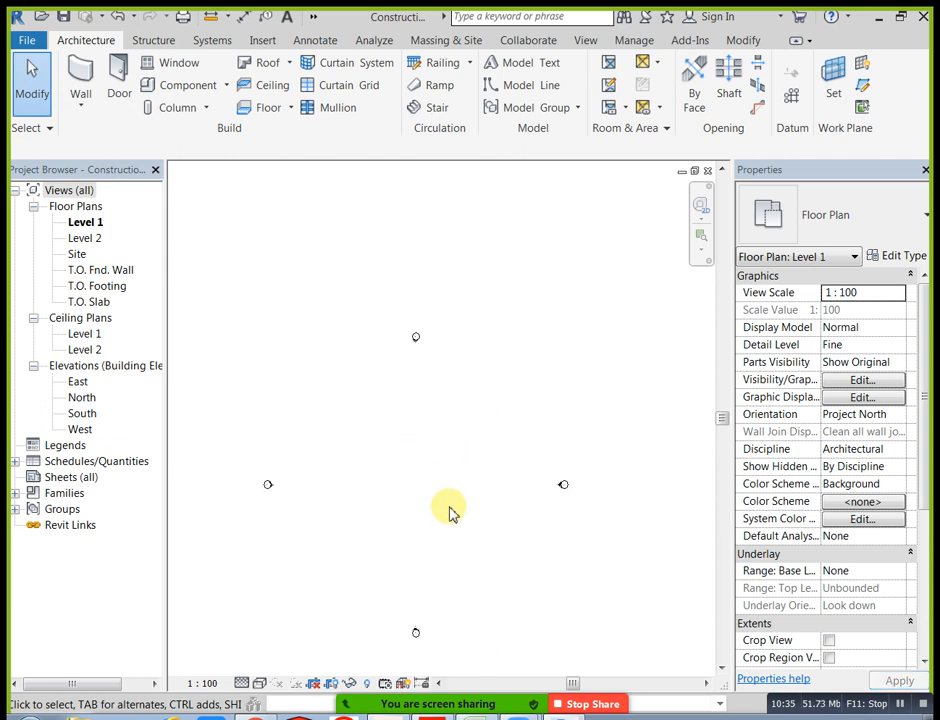
Place three Family1 component instances diagonally between the elevation markers on the Level 1 floor plan
scroll(380, 545, up, 3)
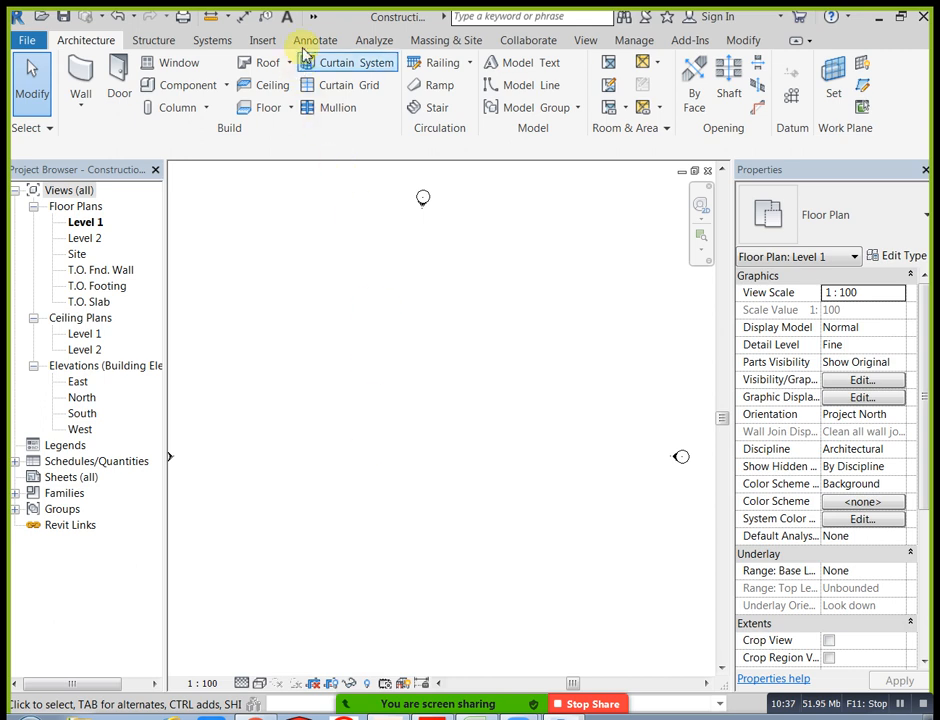
click(314, 19)
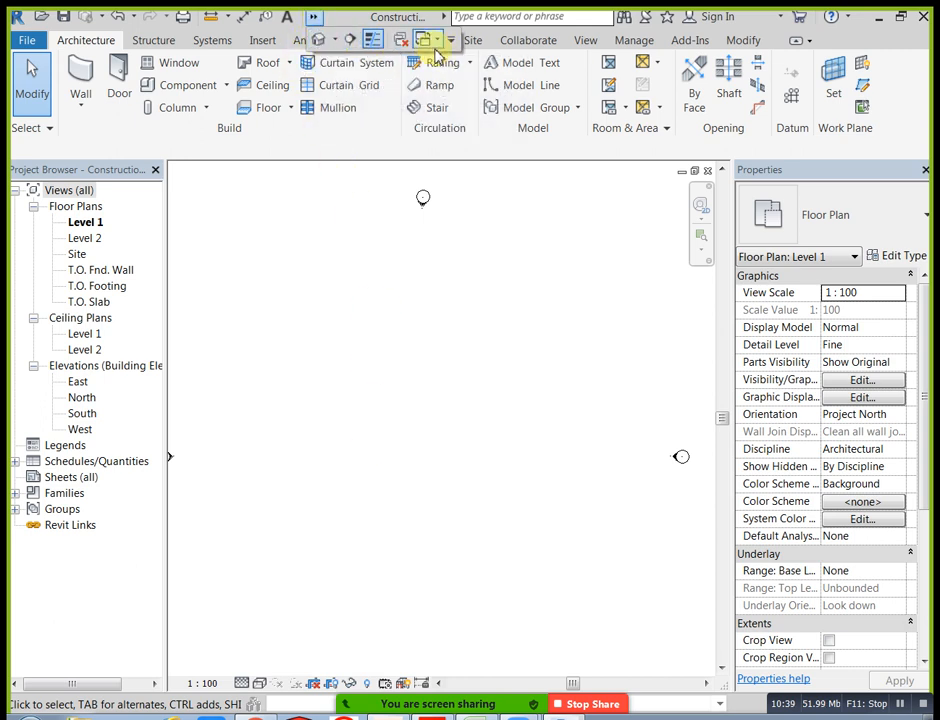
click(225, 85)
click(235, 119)
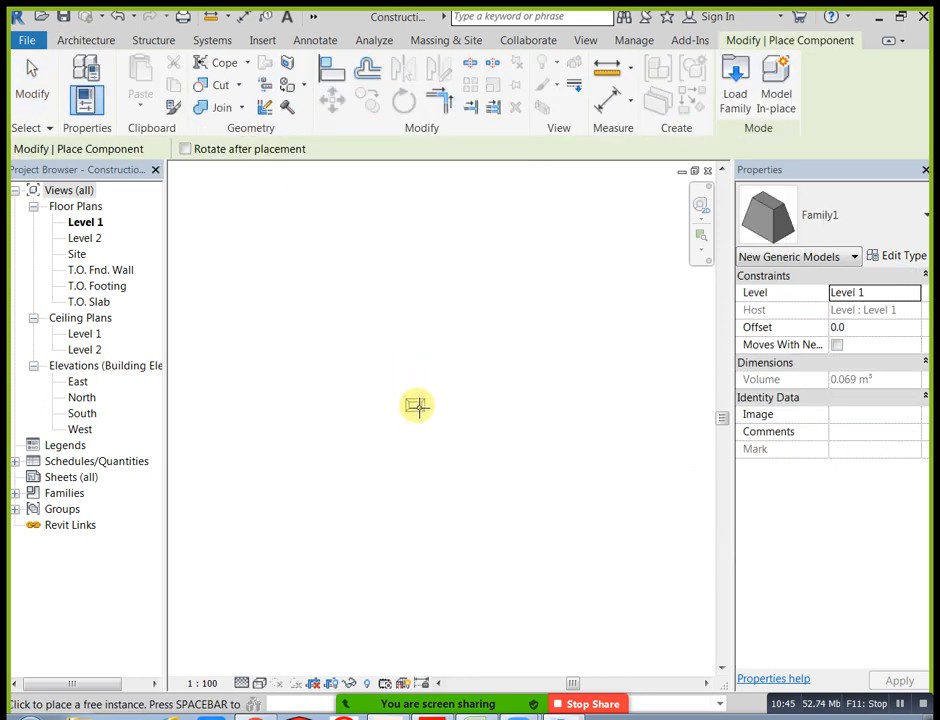
click(415, 404)
click(450, 435)
click(506, 453)
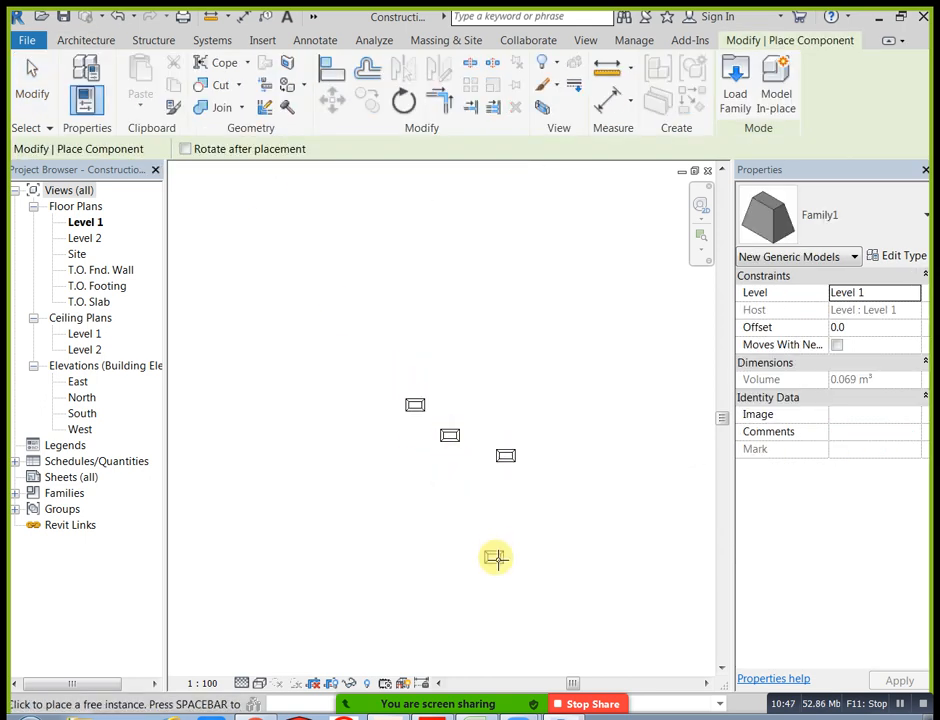
key(Escape)
key(Escape)
Examine the dimension type parameters of the last placed Family1 instance
scroll(516, 476, up, 2)
click(509, 457)
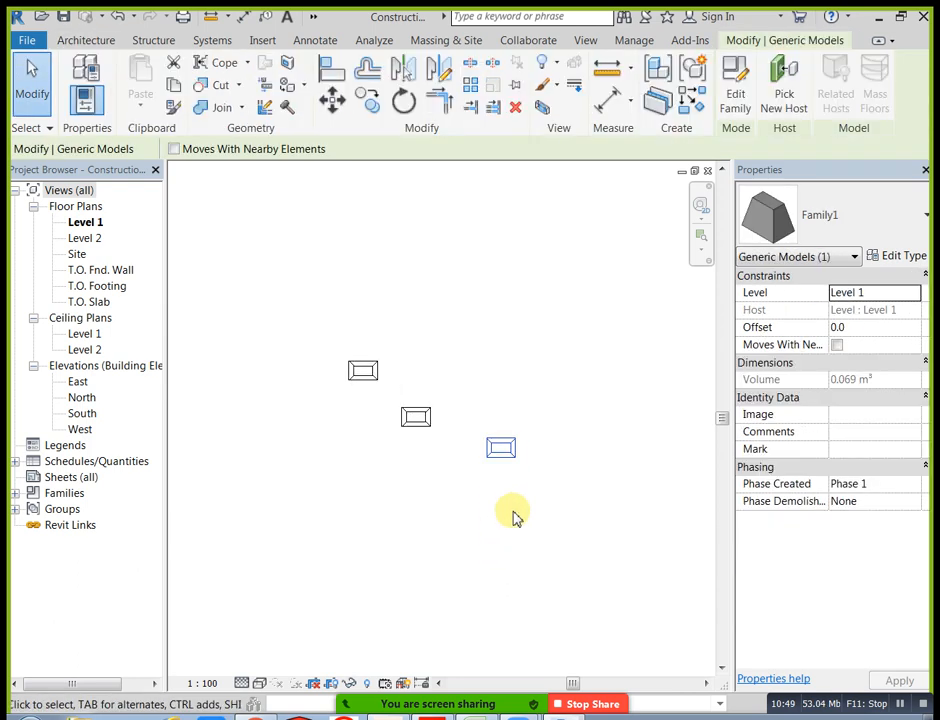
click(912, 257)
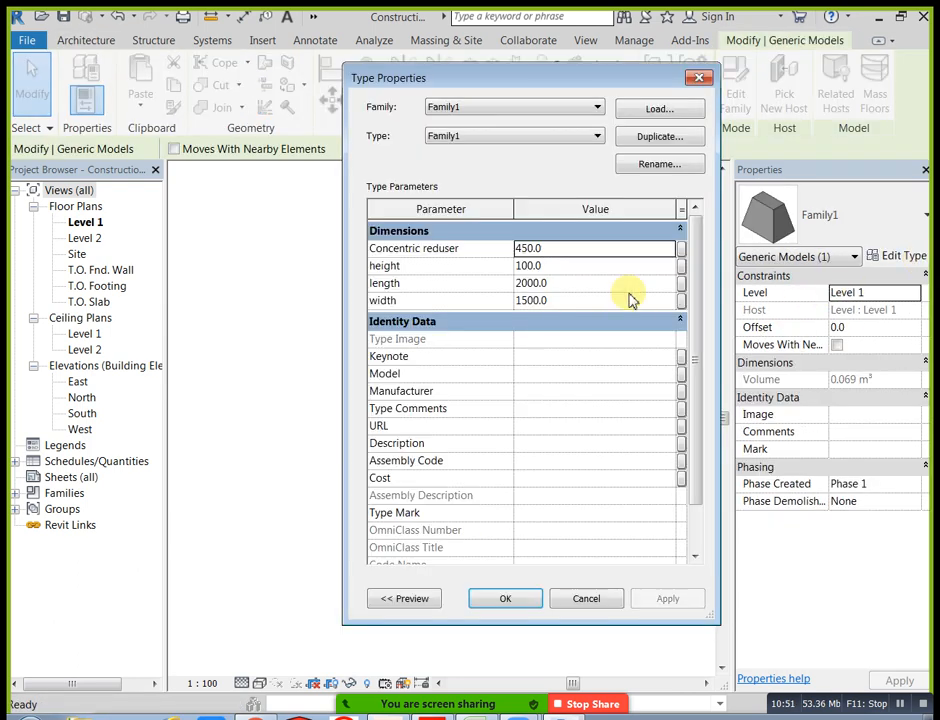
click(555, 267)
click(562, 300)
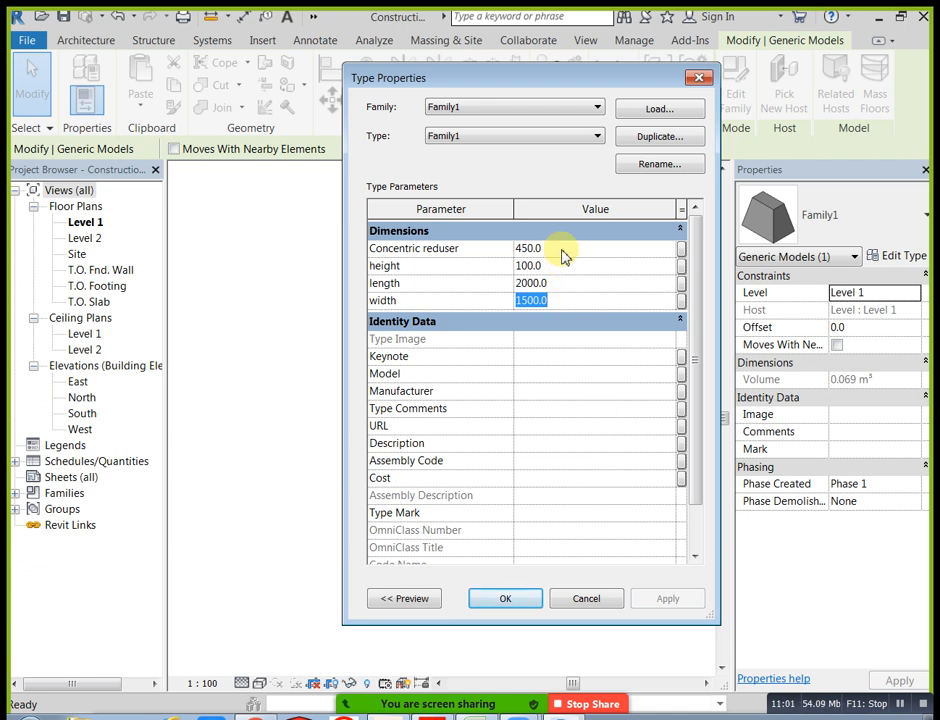
click(519, 599)
click(525, 548)
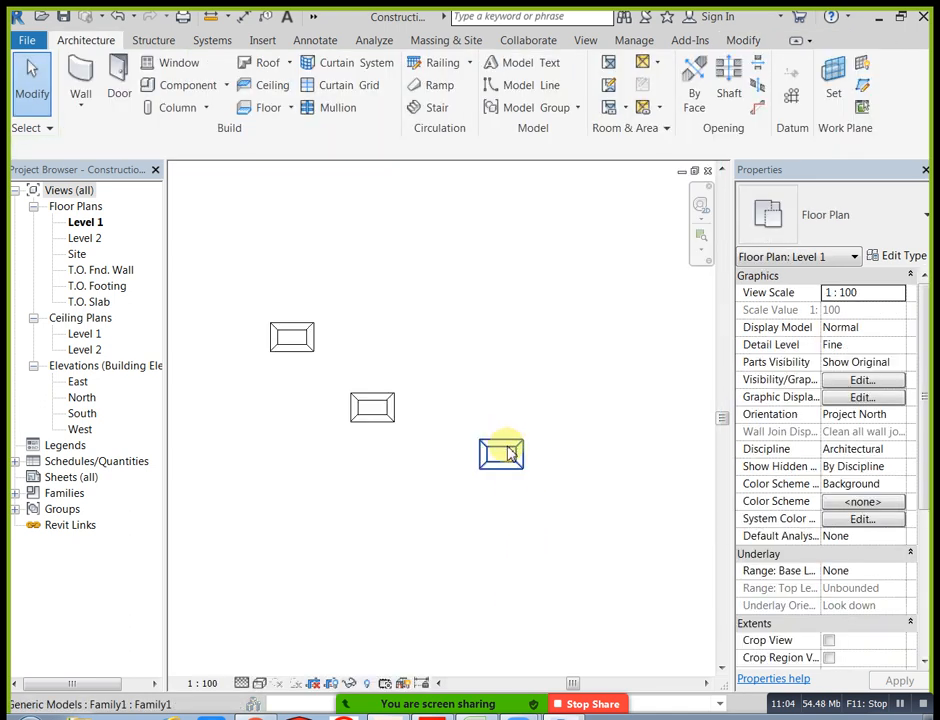
Show the instances in the North elevation and duplicate the rightmost one's type under the suggested name
click(510, 455)
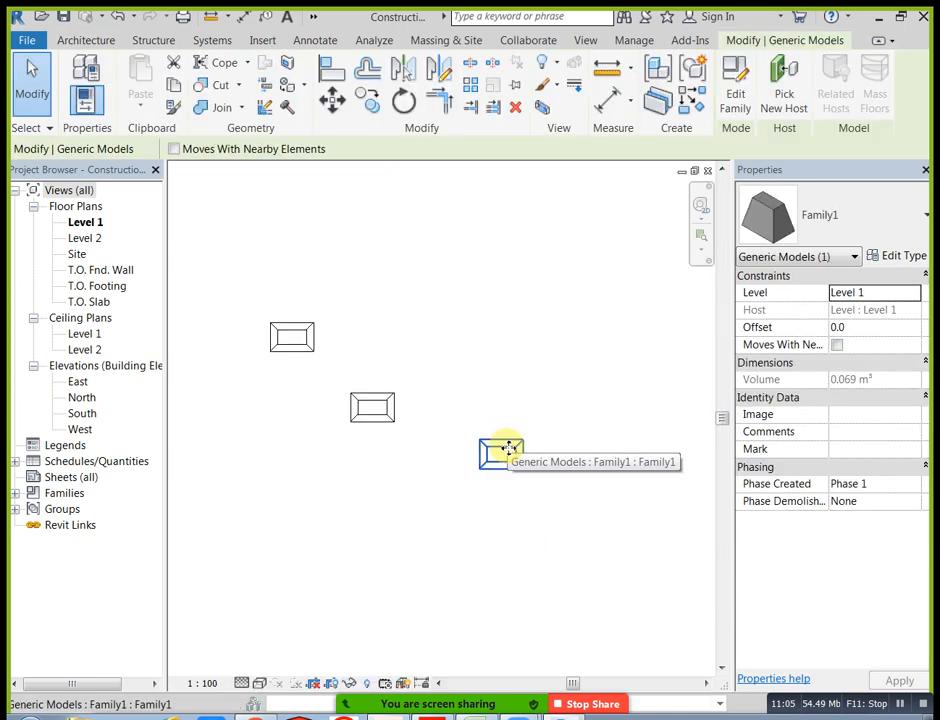
click(213, 391)
double_click(82, 397)
scroll(445, 382, up, 5)
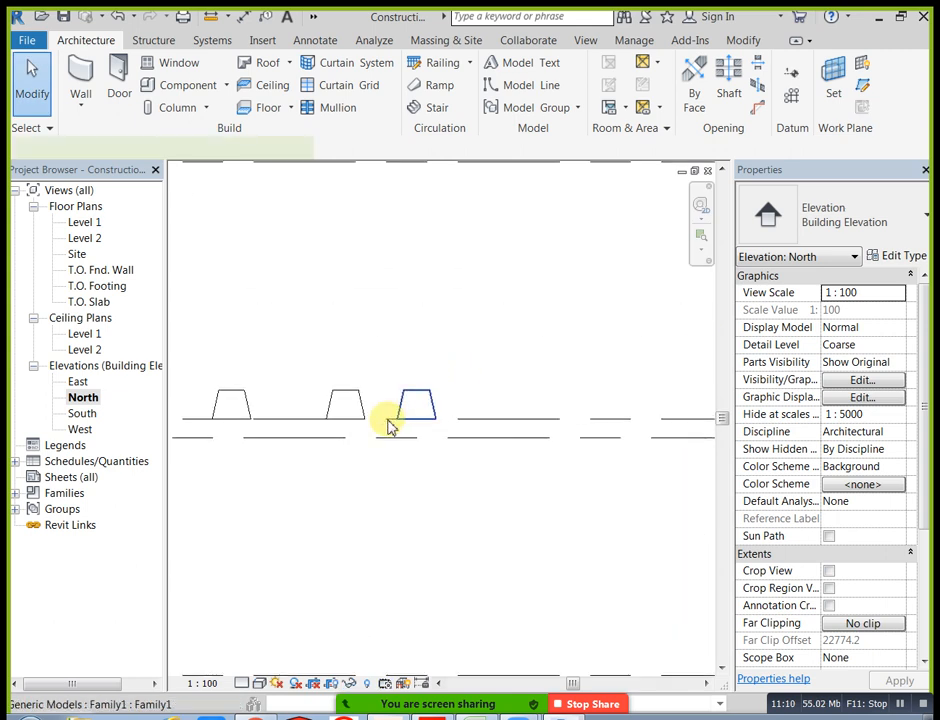
click(390, 427)
click(900, 258)
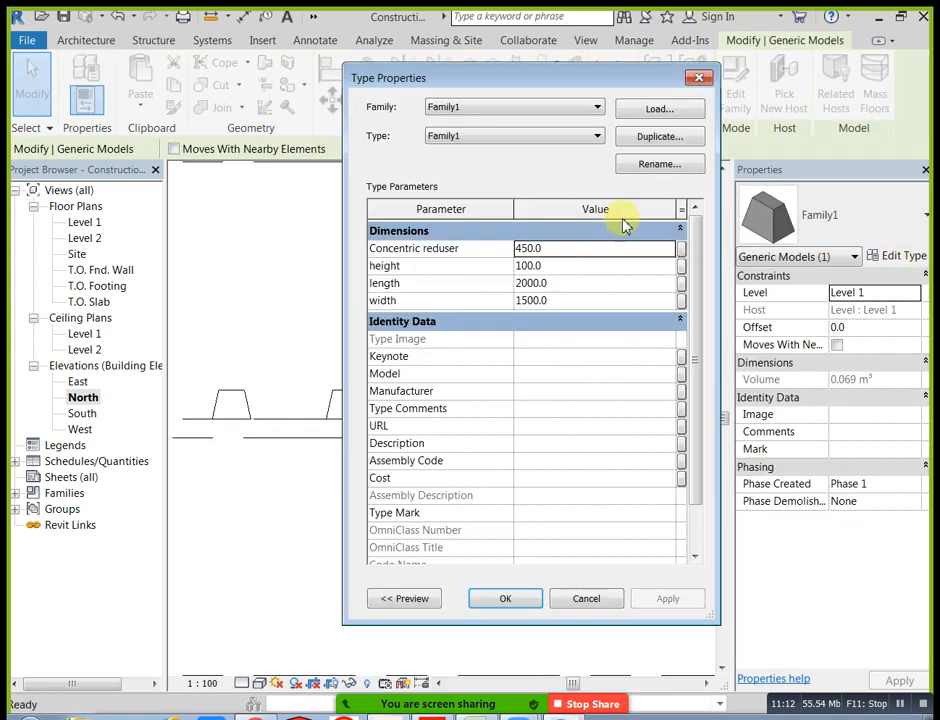
click(673, 138)
click(537, 389)
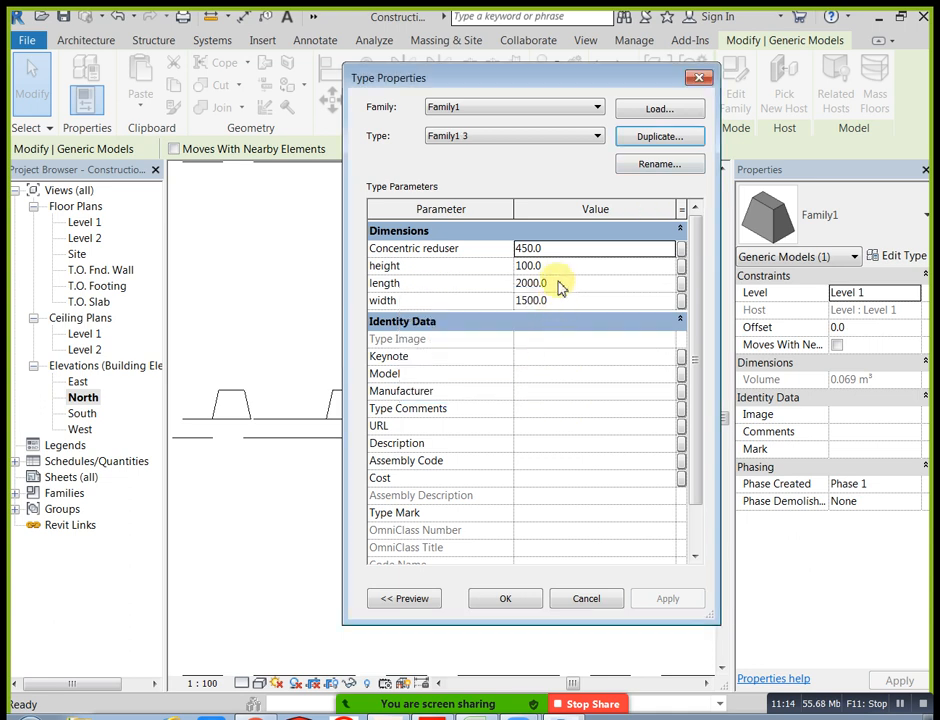
Increase the Concentric reduser value of the duplicated type and check the rightmost instance in the North elevation
click(567, 248)
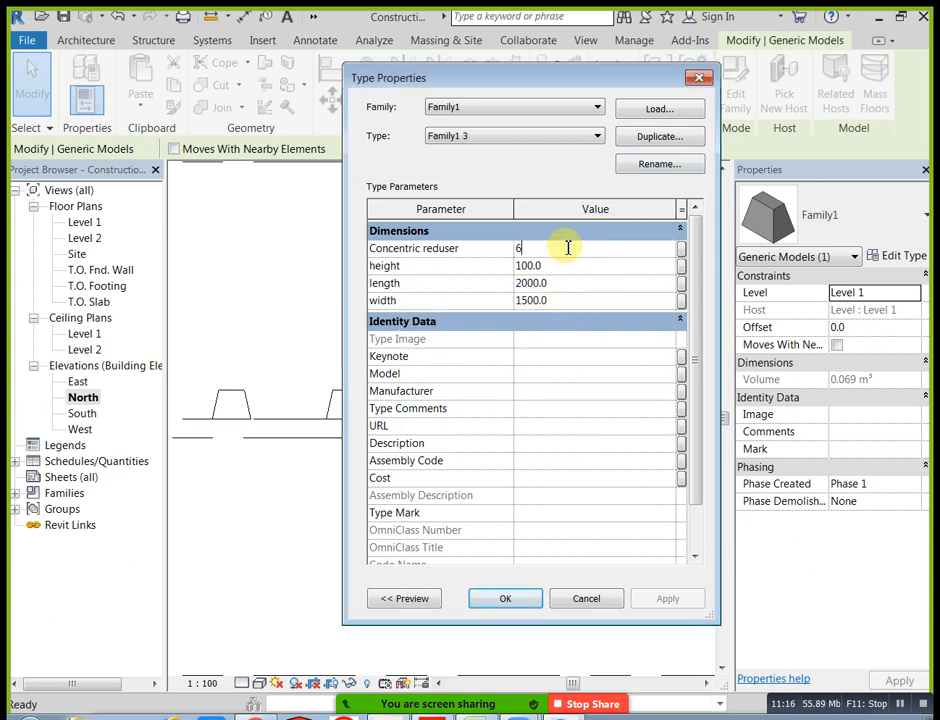
click(507, 598)
click(517, 590)
scroll(413, 399, up, 2)
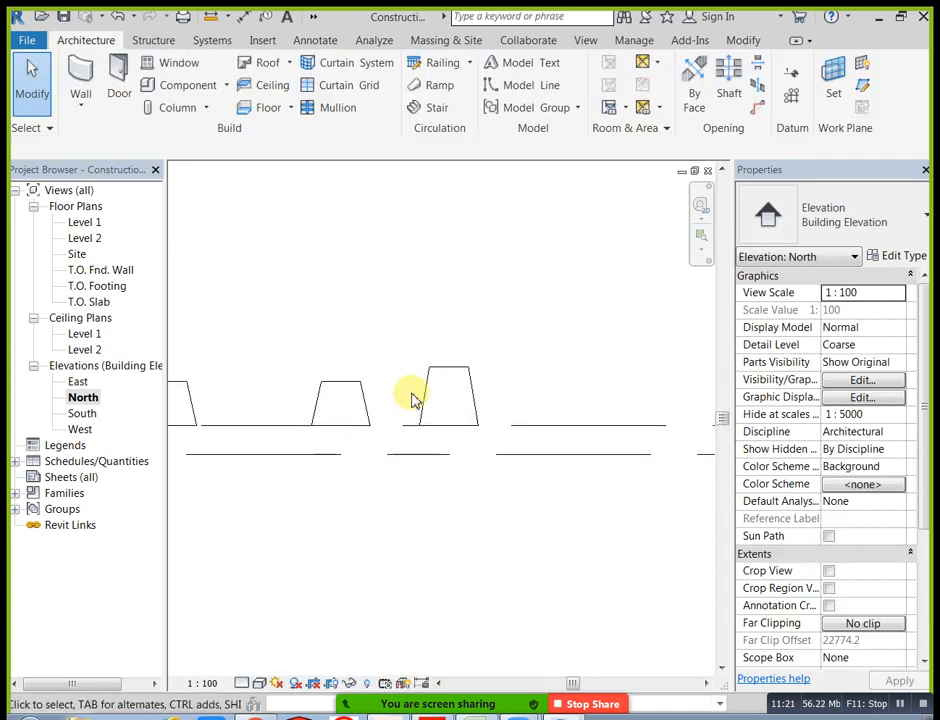
click(432, 390)
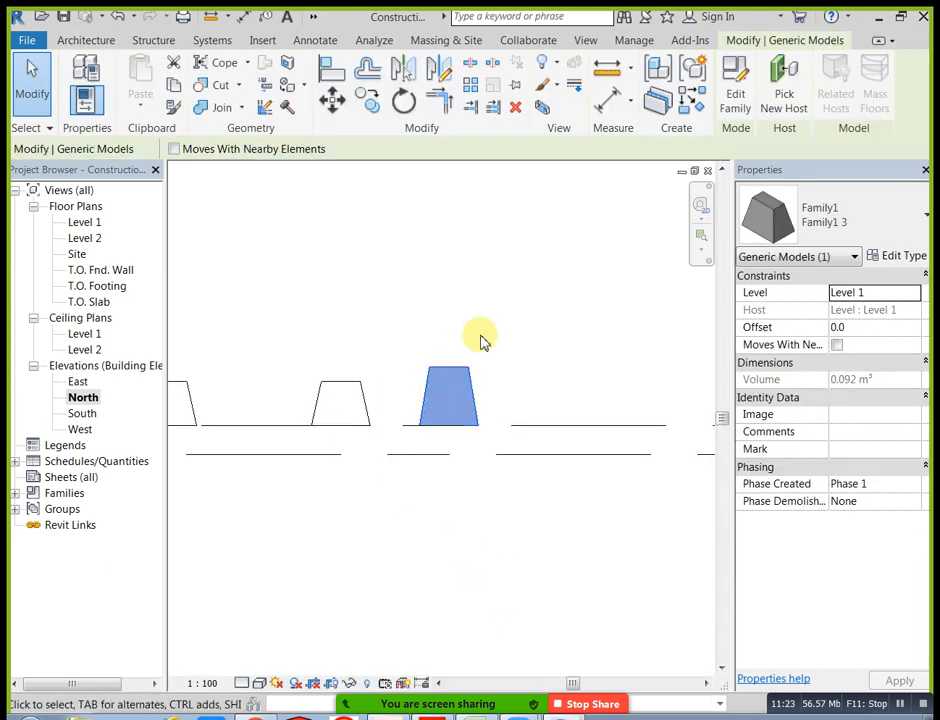
Delete all three Family1 instances in the North elevation
scroll(497, 367, down, 2)
drag(199, 315, 493, 531)
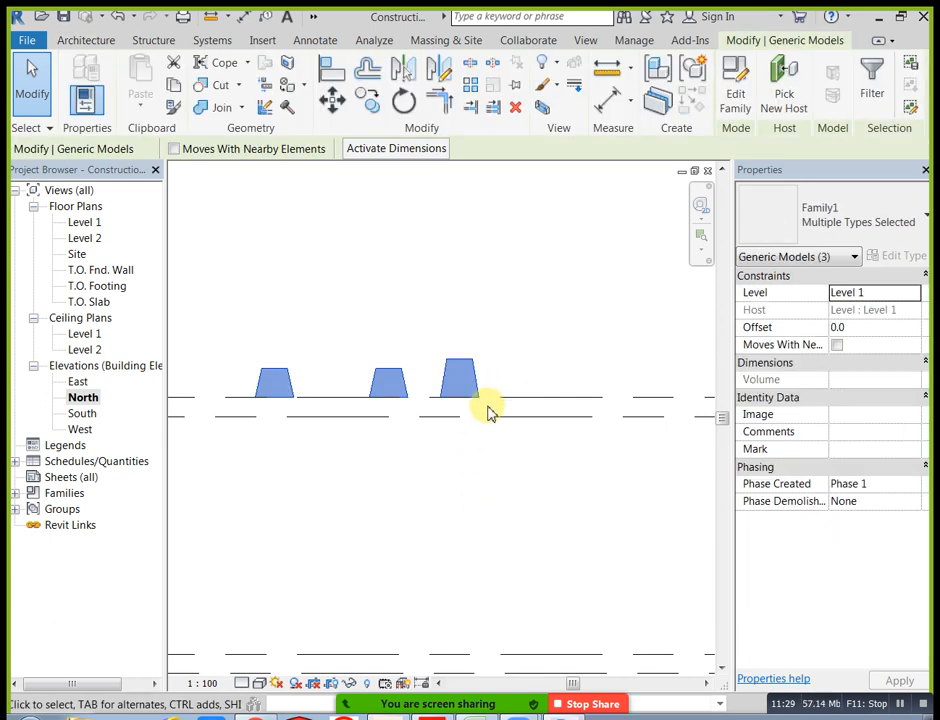
key(Delete)
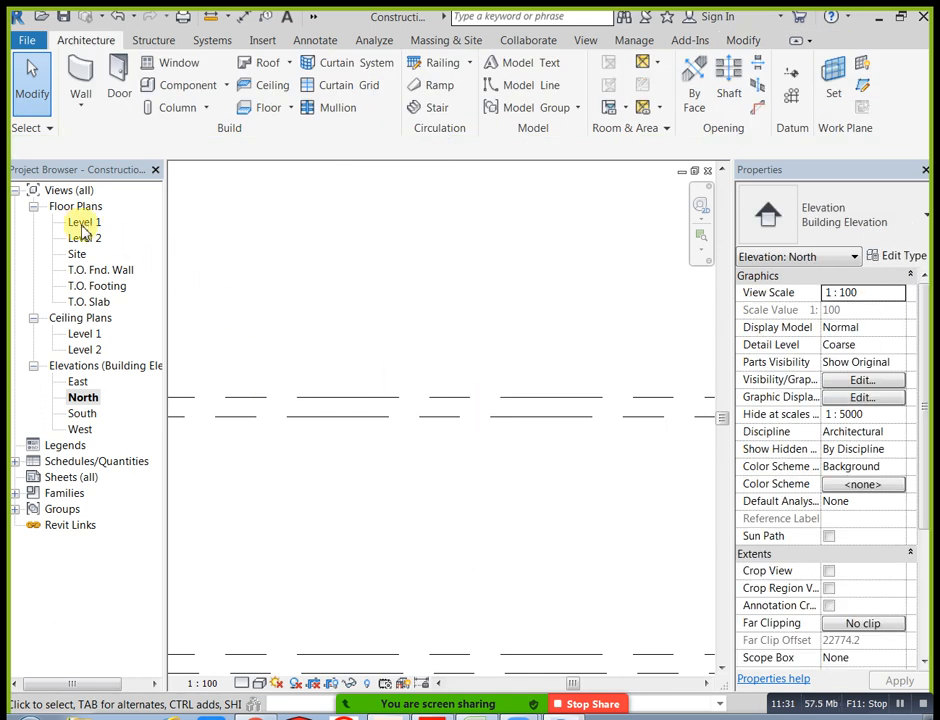
Return to Family1's Ref. Level floor plan and delete the blend geometry
click(80, 223)
double_click(80, 223)
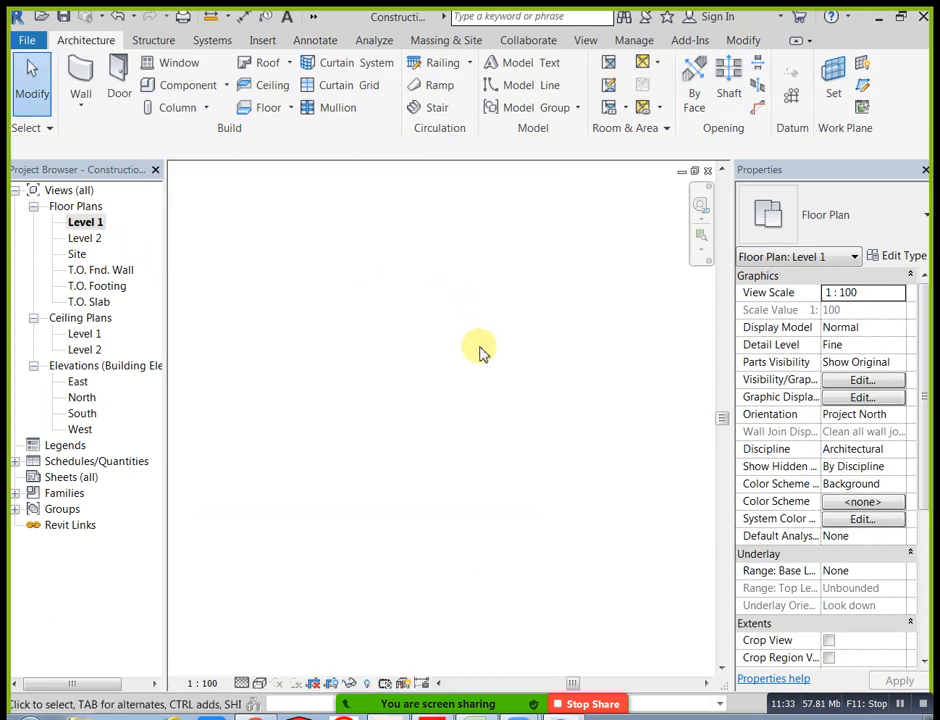
scroll(462, 421, down, 3)
middle_click(461, 422)
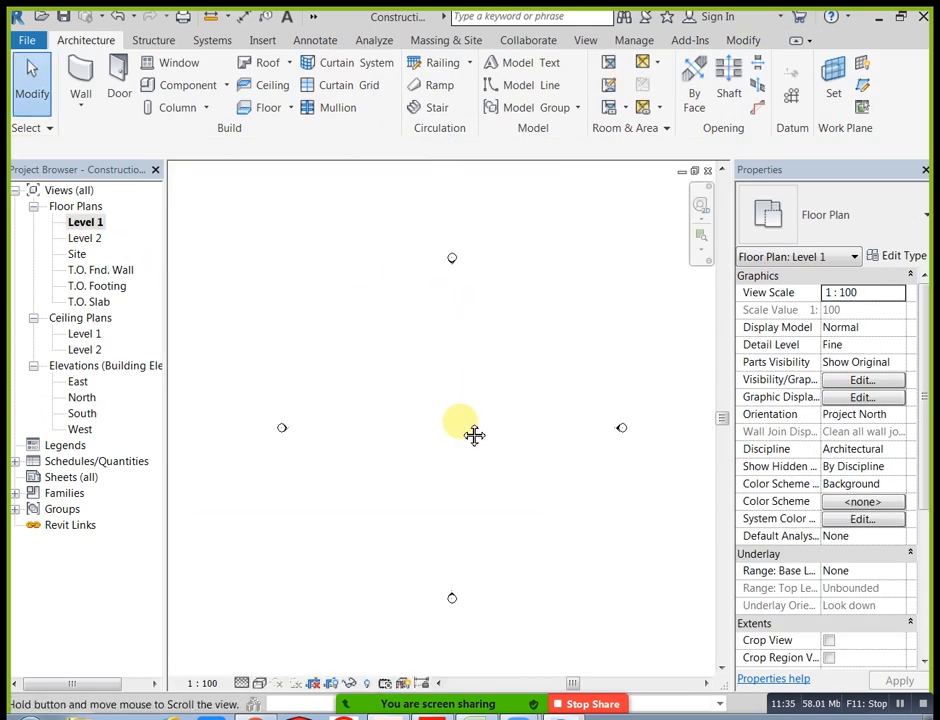
click(316, 20)
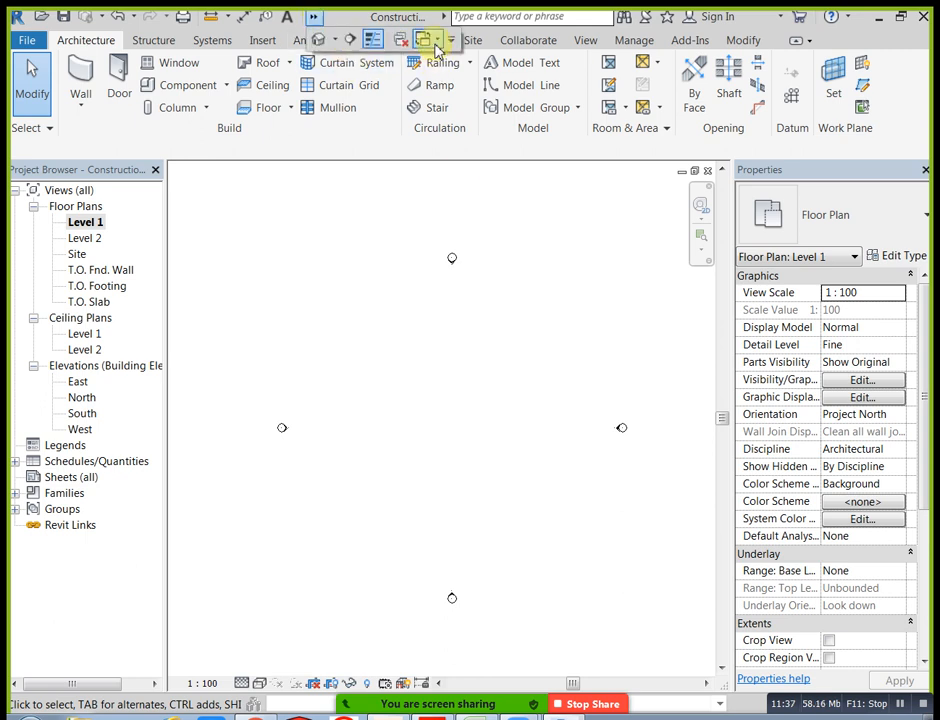
click(426, 40)
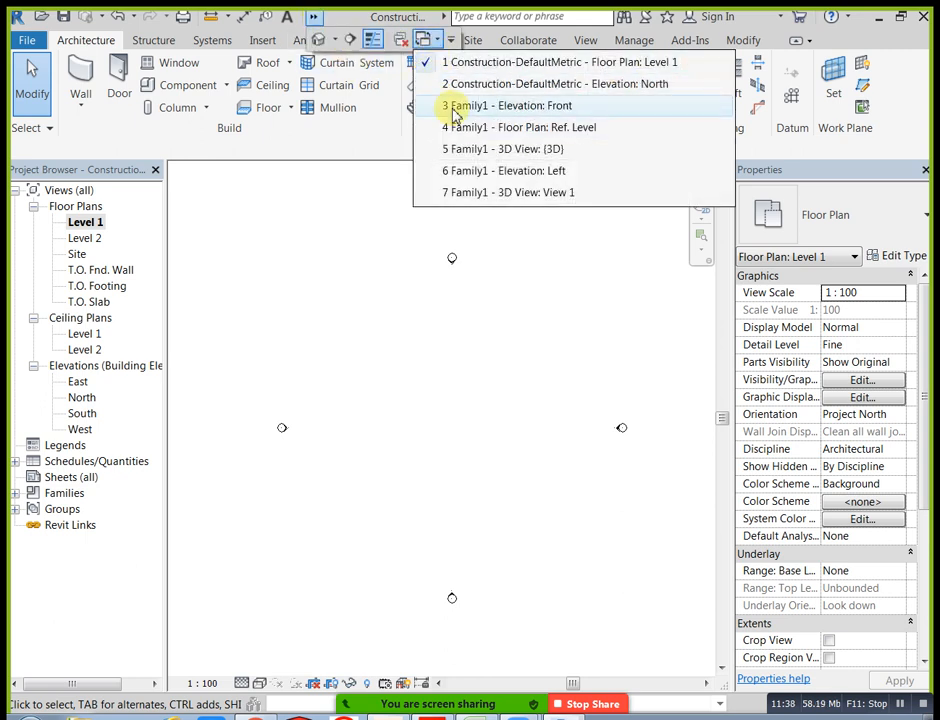
click(449, 127)
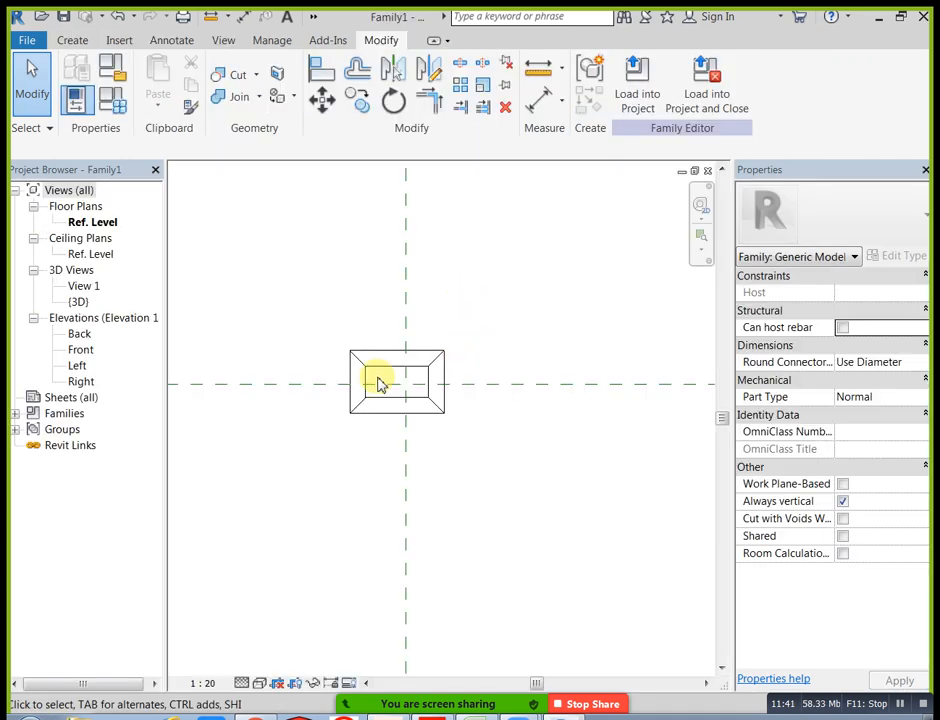
drag(331, 308, 470, 487)
key(Delete)
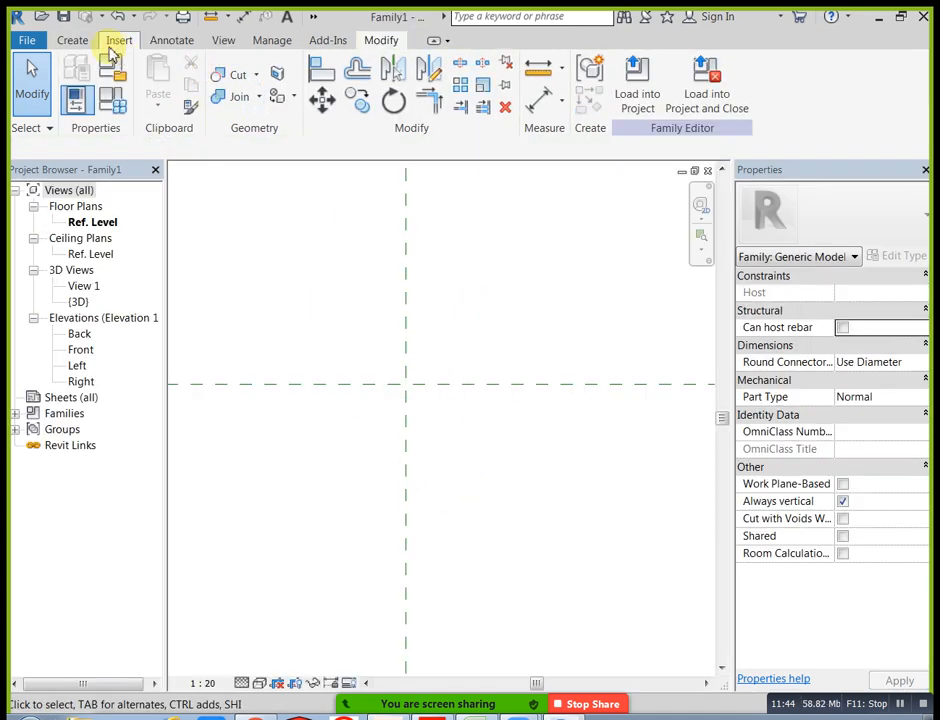
Change the family category from Generic Models to Doors
click(75, 40)
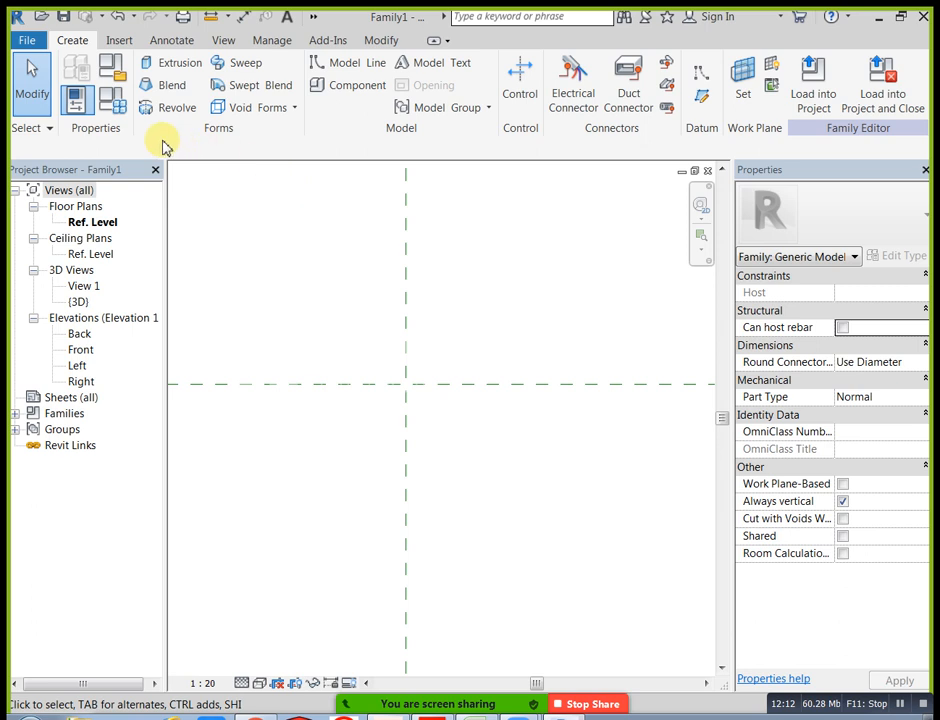
click(120, 70)
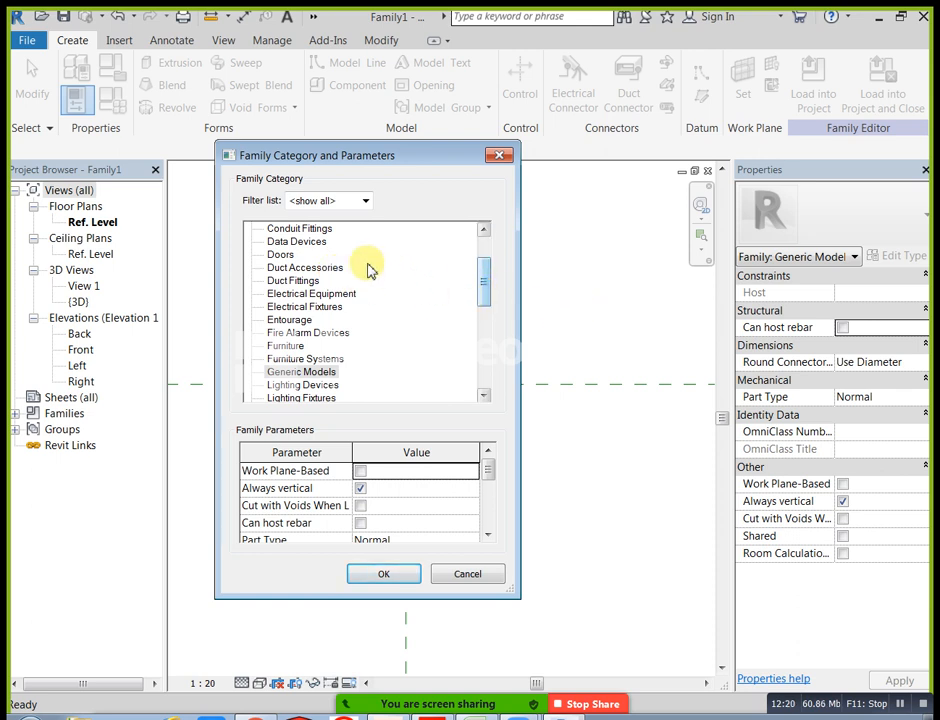
click(335, 268)
click(308, 281)
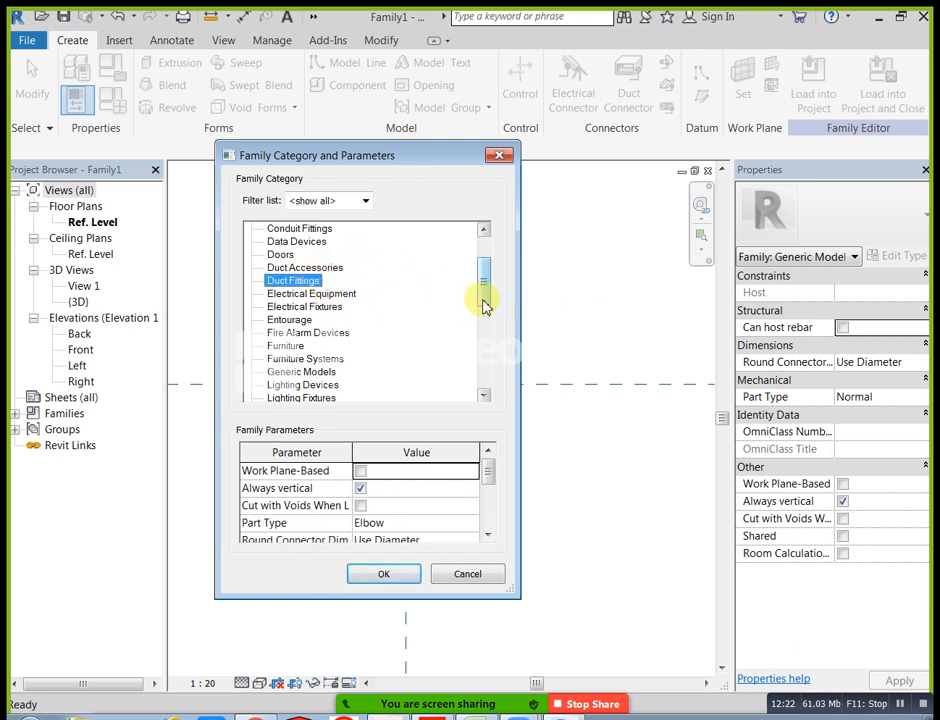
click(328, 308)
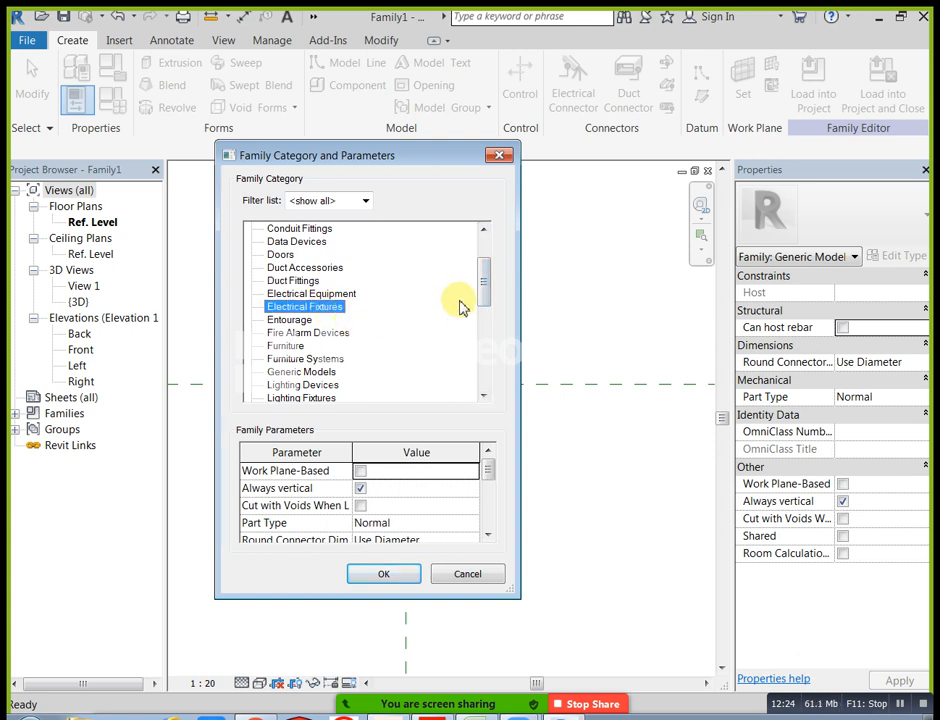
drag(485, 294, 487, 278)
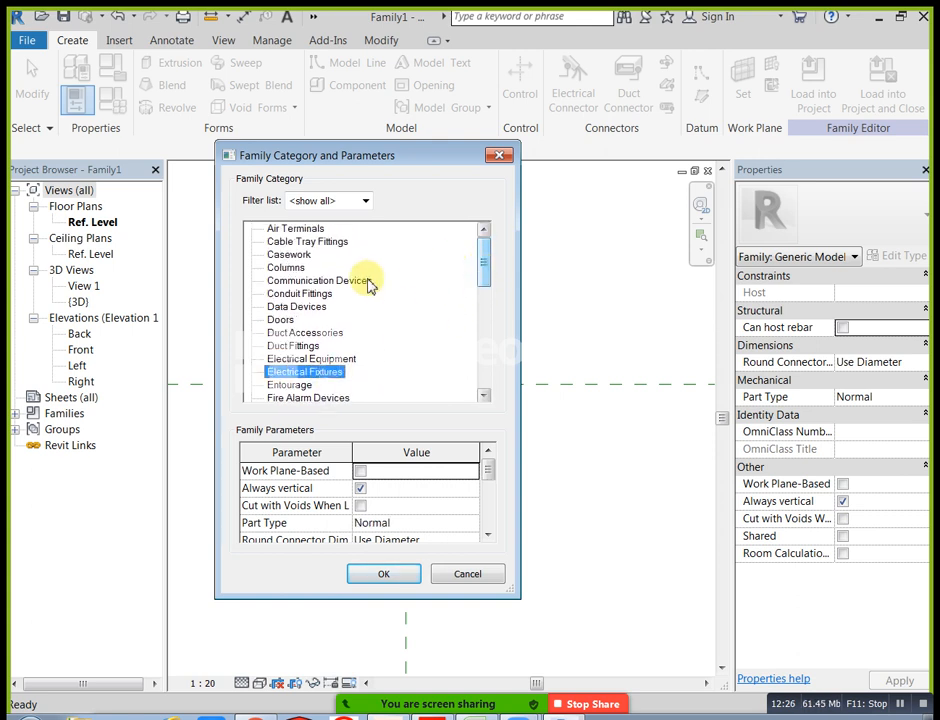
click(286, 267)
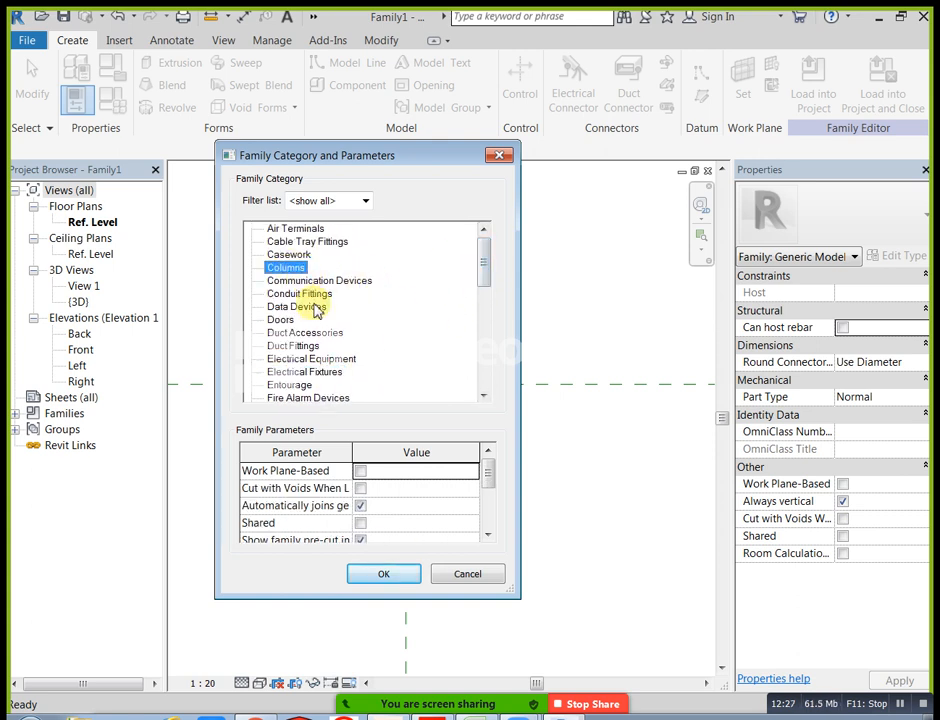
click(281, 320)
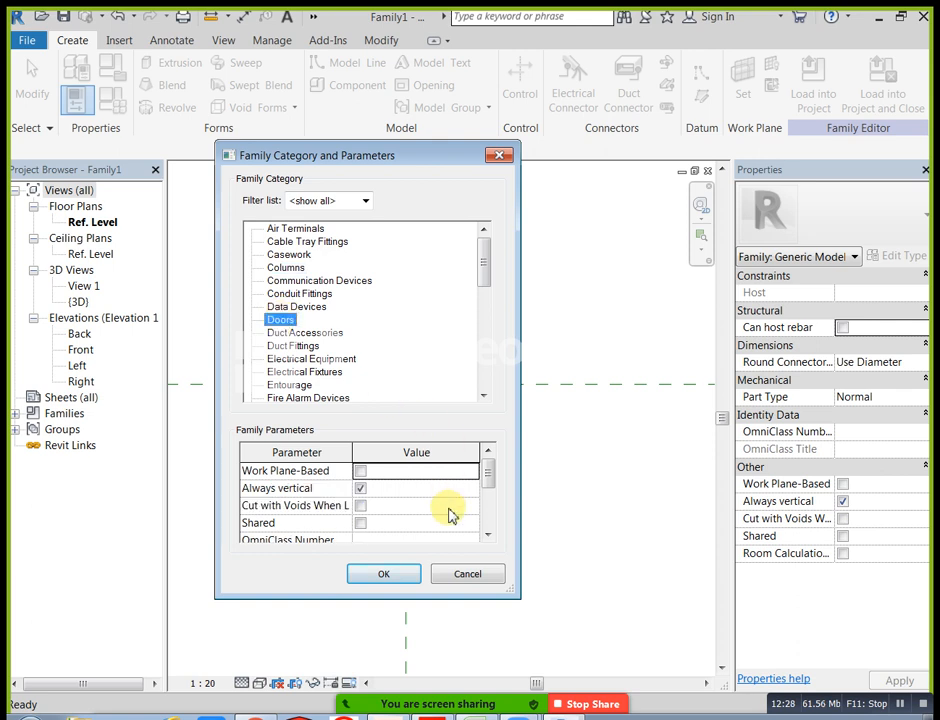
click(384, 574)
middle_drag(534, 322, 522, 350)
scroll(527, 342, down, 2)
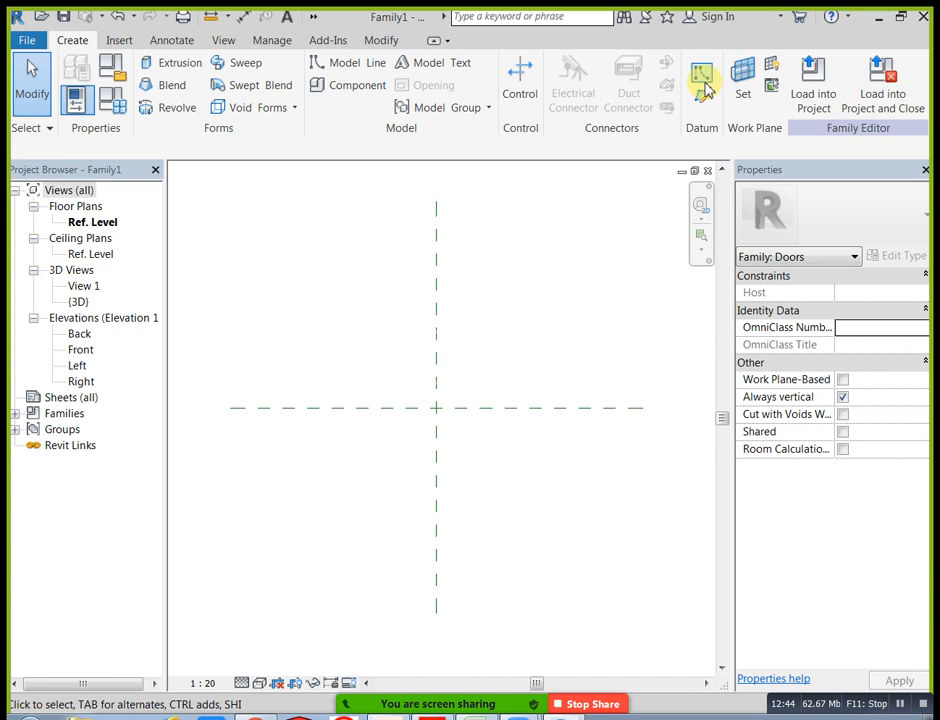
double_click(78, 351)
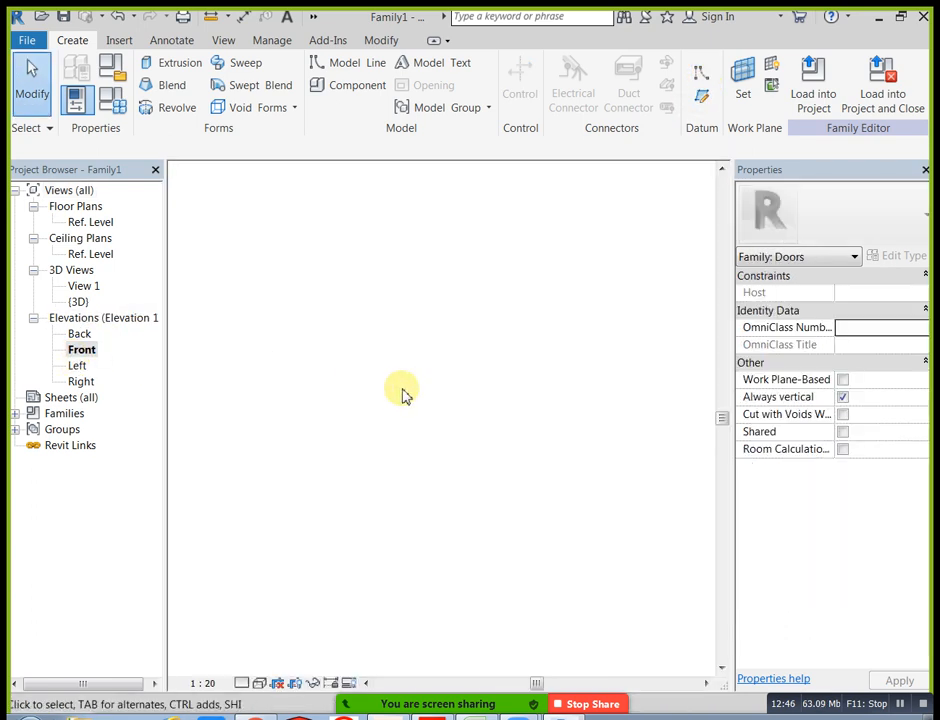
click(703, 78)
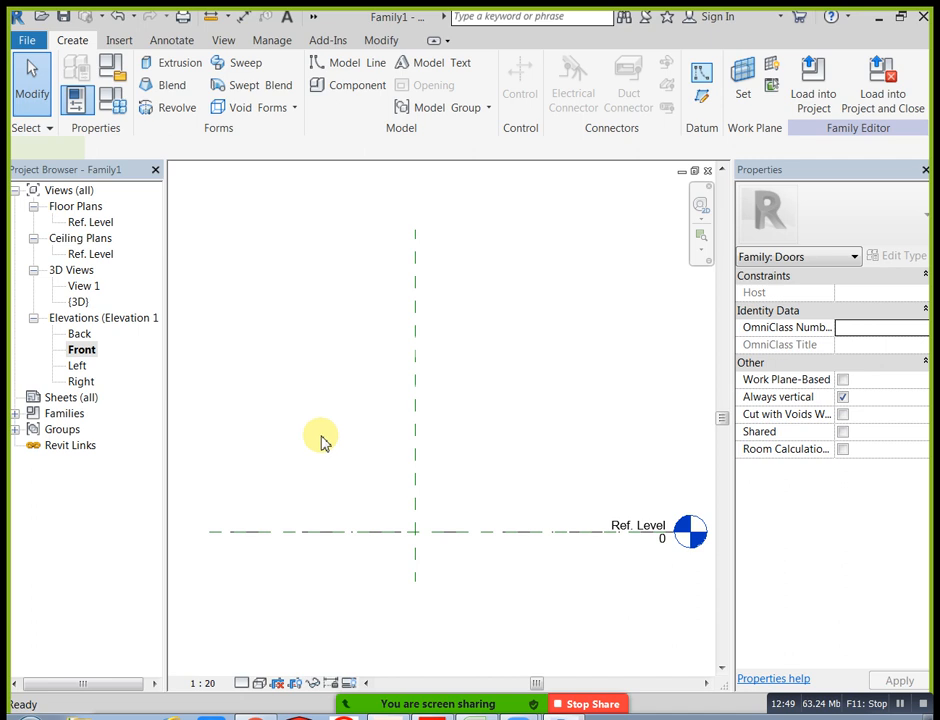
click(209, 404)
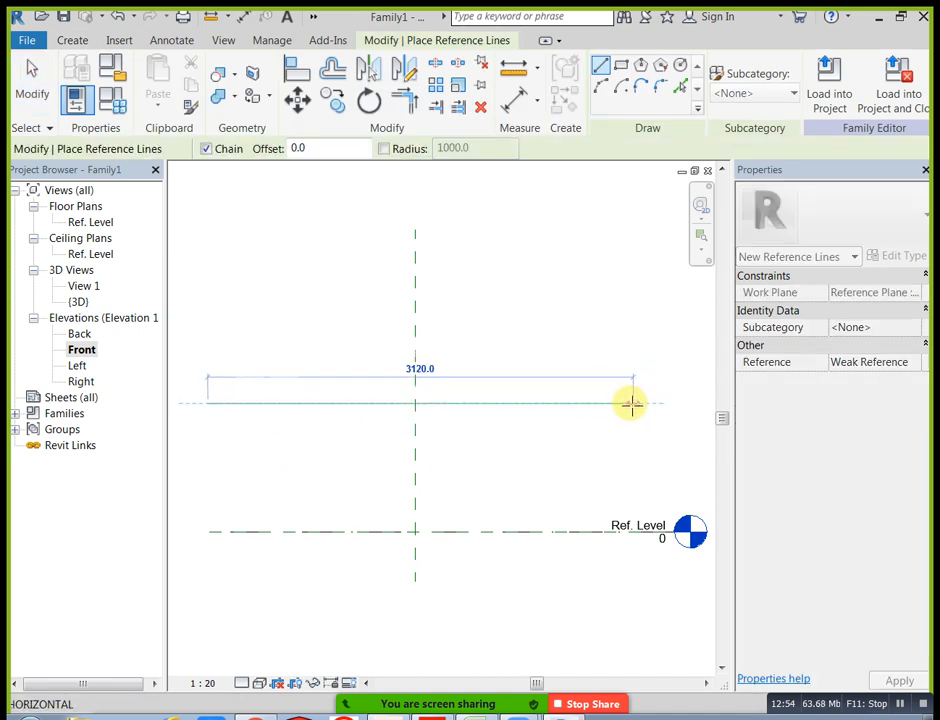
right_click(368, 316)
click(388, 329)
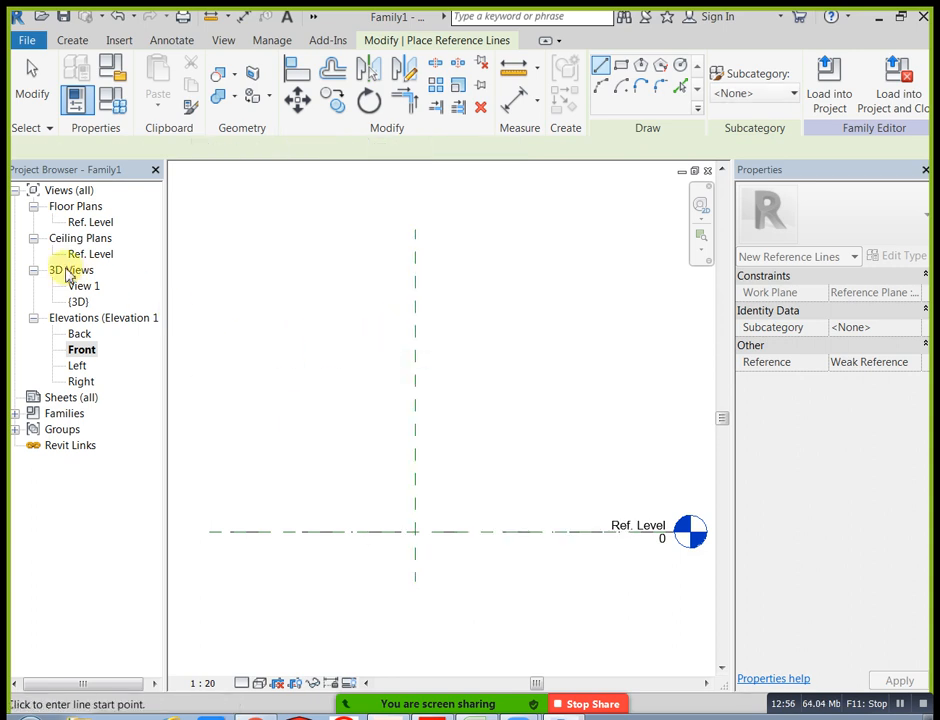
Draw a horizontal reference line in the Ref. Level floor plan, above the Center (Front/Back) plane and crossing the Center (Left/Right) plane
double_click(91, 222)
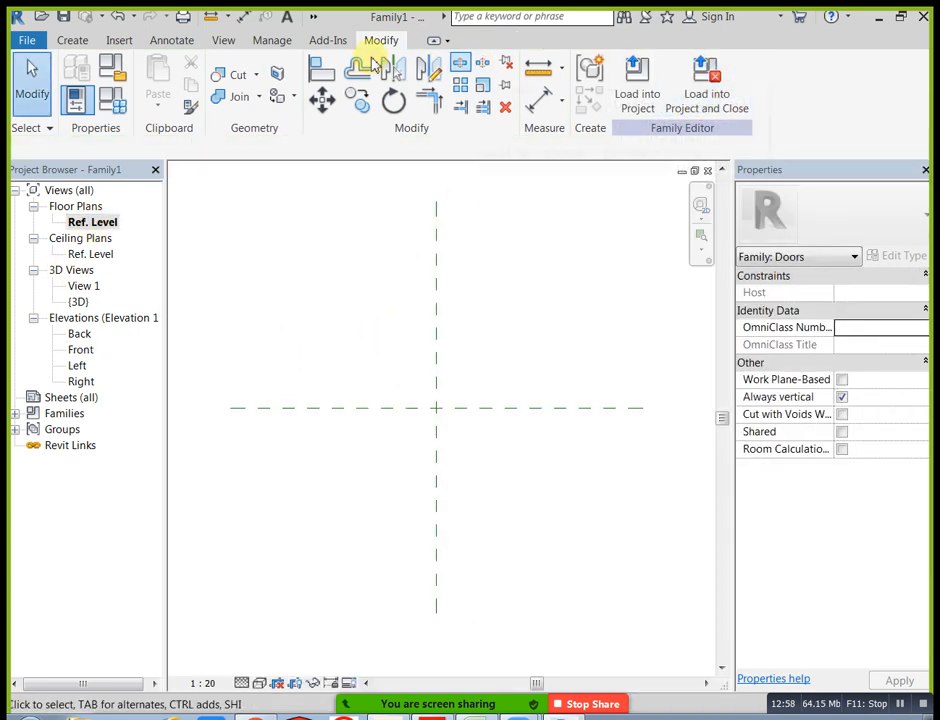
click(75, 39)
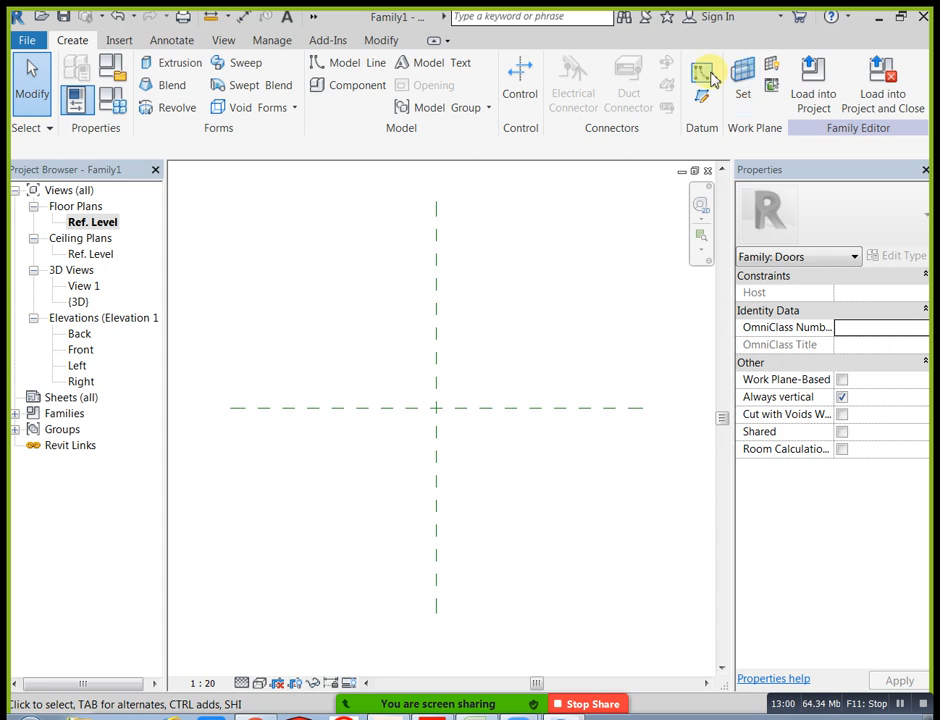
key(r)
key(p)
click(266, 305)
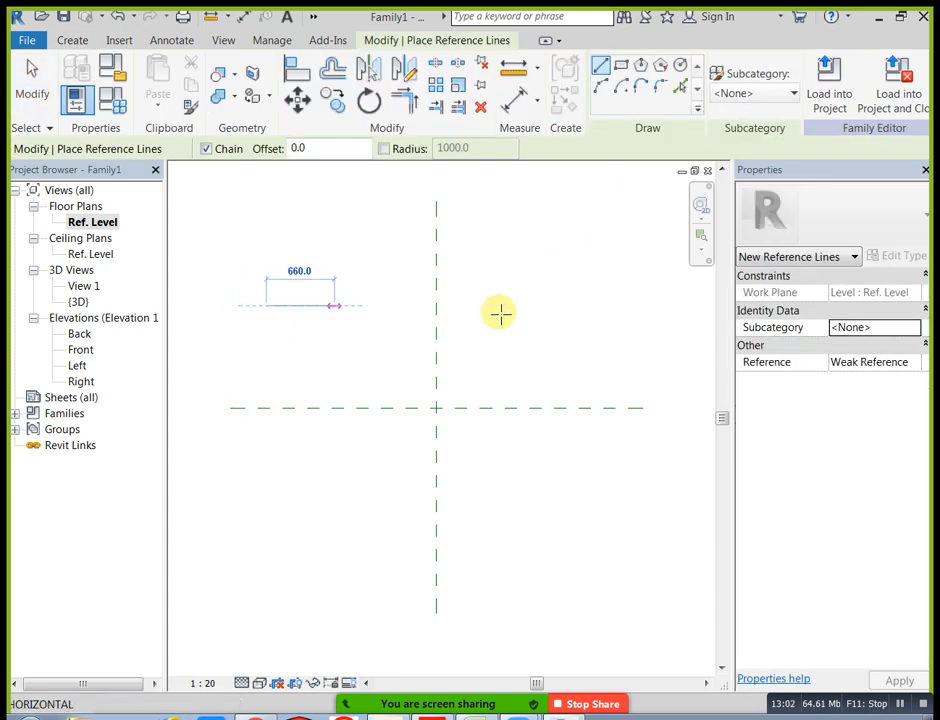
click(553, 305)
right_click(598, 253)
click(615, 266)
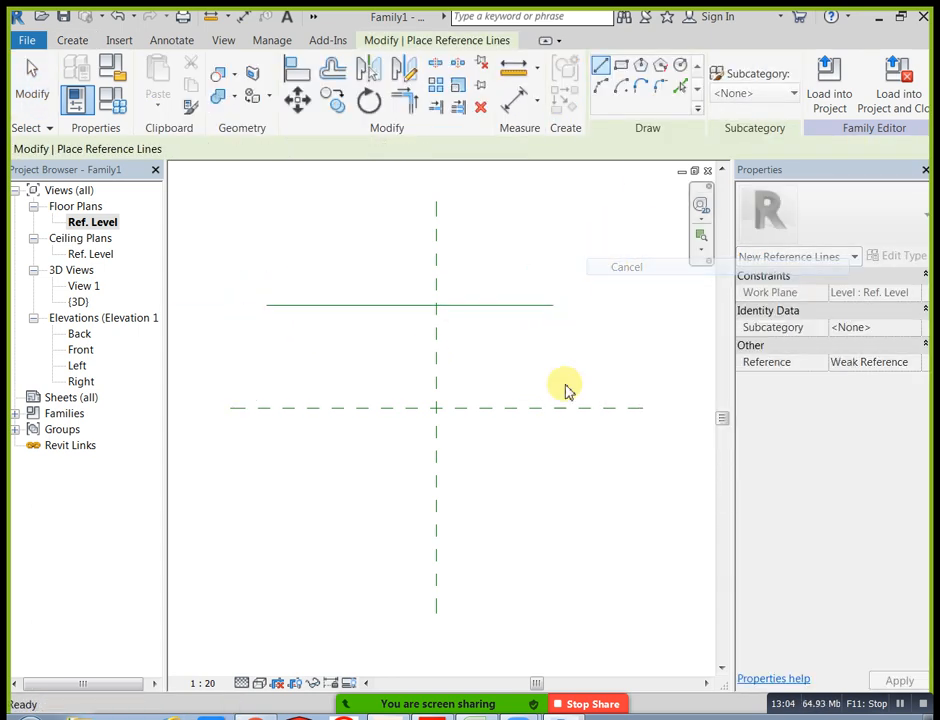
Draw a vertical reference line crossing the horizontal one, right of the centre, and check both lines in the default 3D view
click(531, 593)
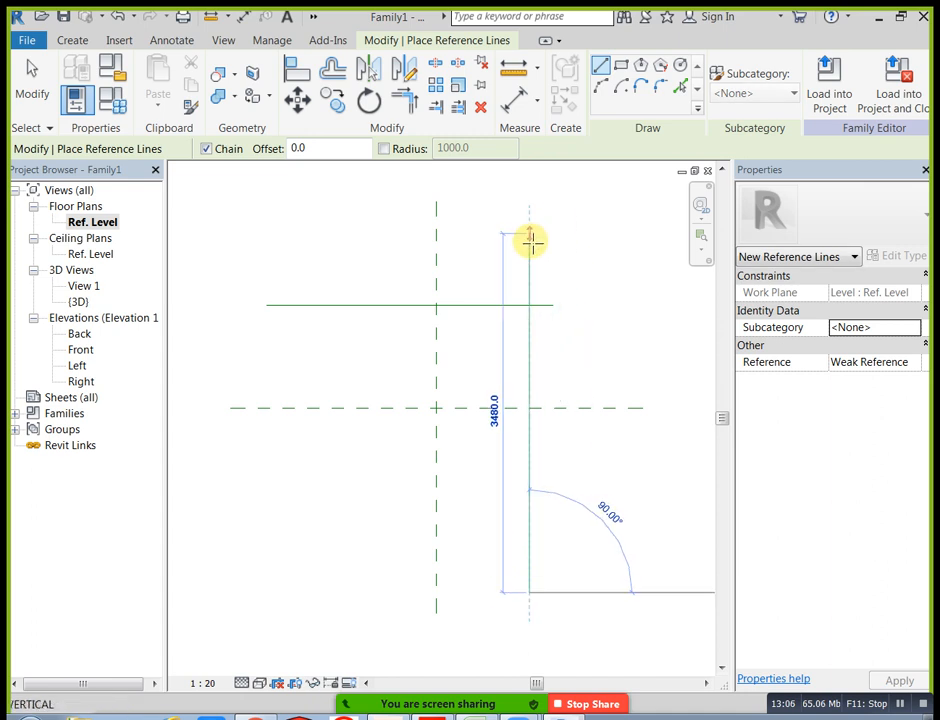
click(531, 284)
right_click(587, 267)
click(623, 279)
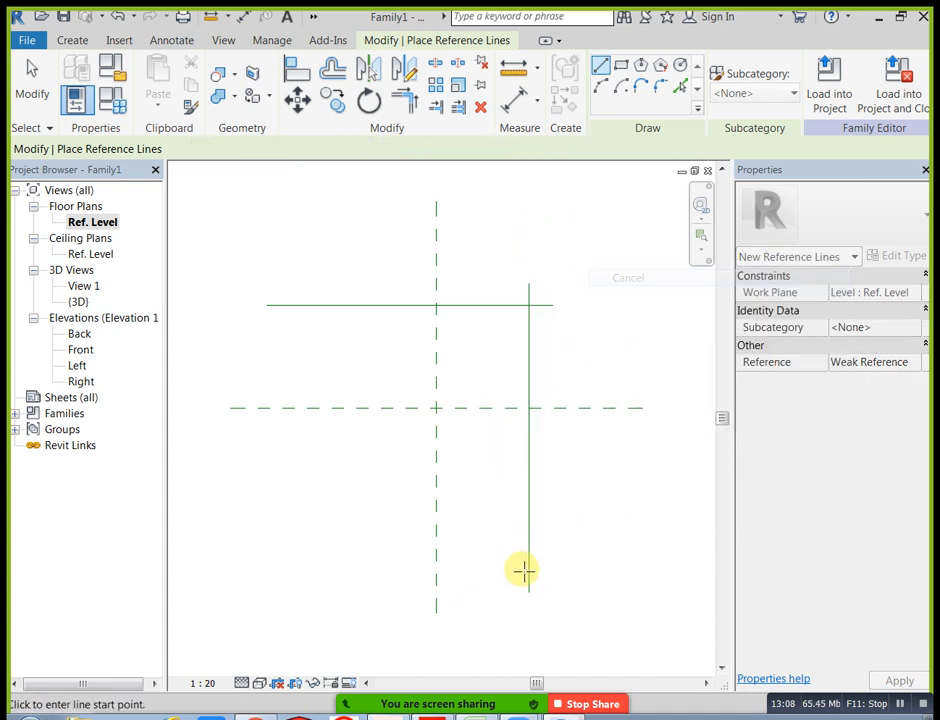
click(225, 50)
click(168, 84)
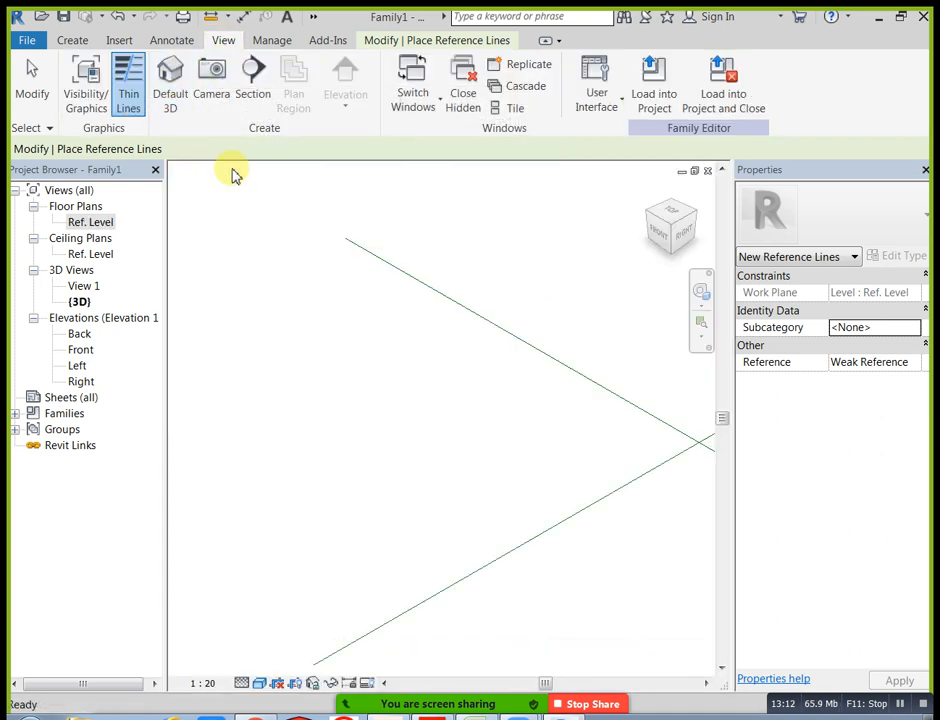
scroll(418, 377, down, 1)
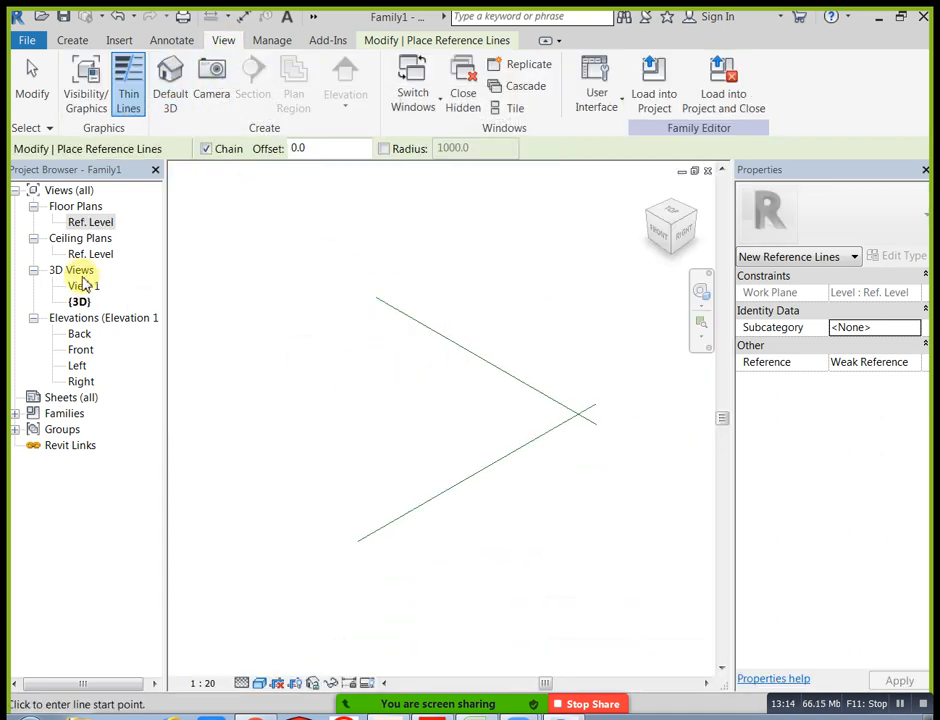
double_click(88, 221)
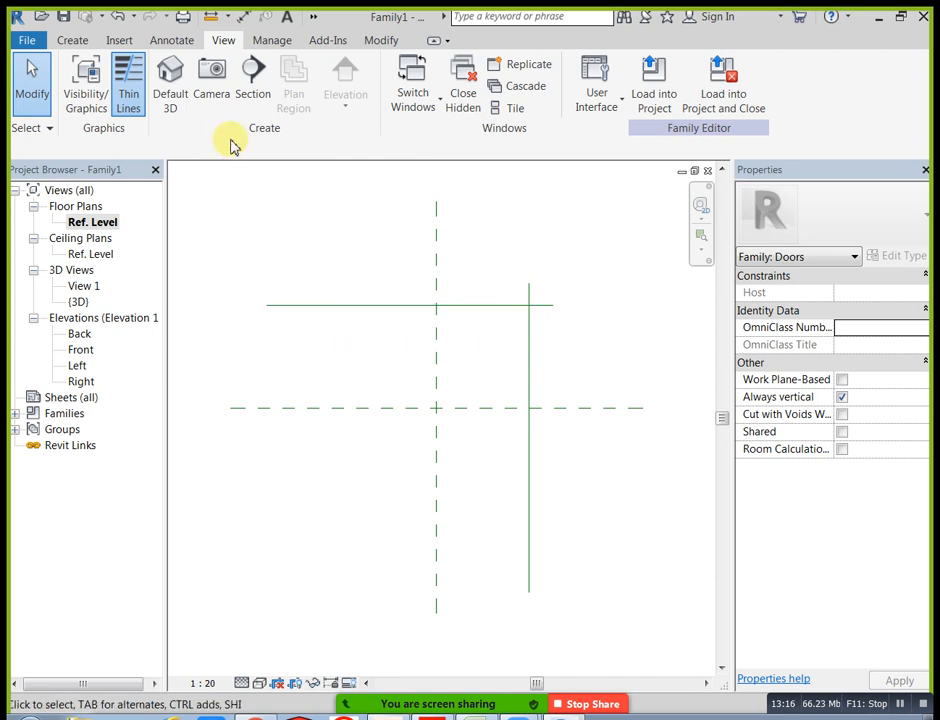
Draw a horizontal reference plane in the Front elevation, about 1340 mm above Ref. Level and spanning the existing reference line's width
click(72, 40)
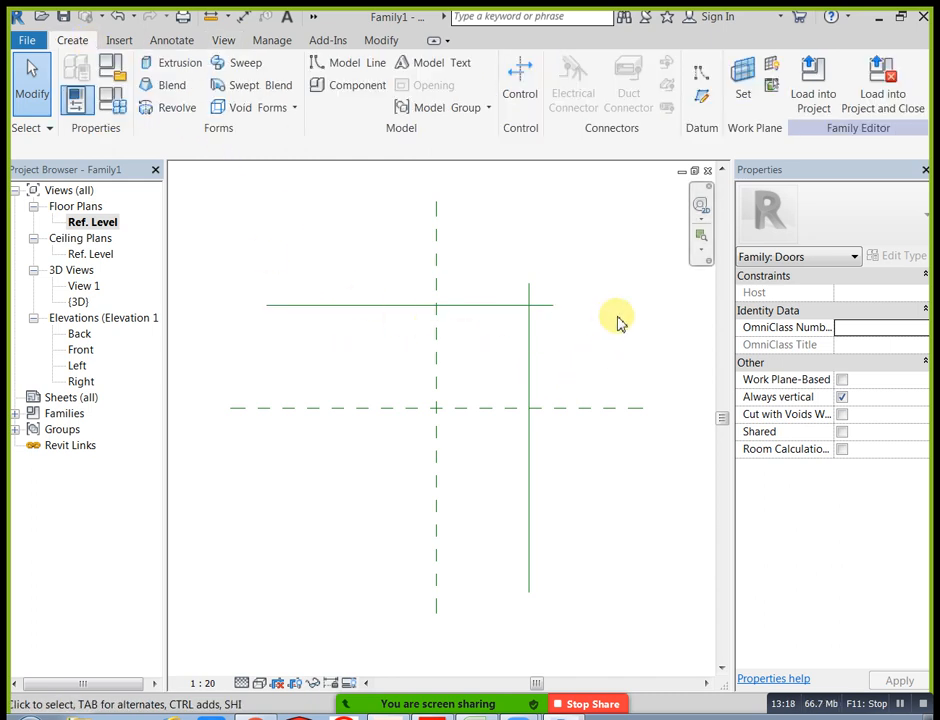
double_click(81, 350)
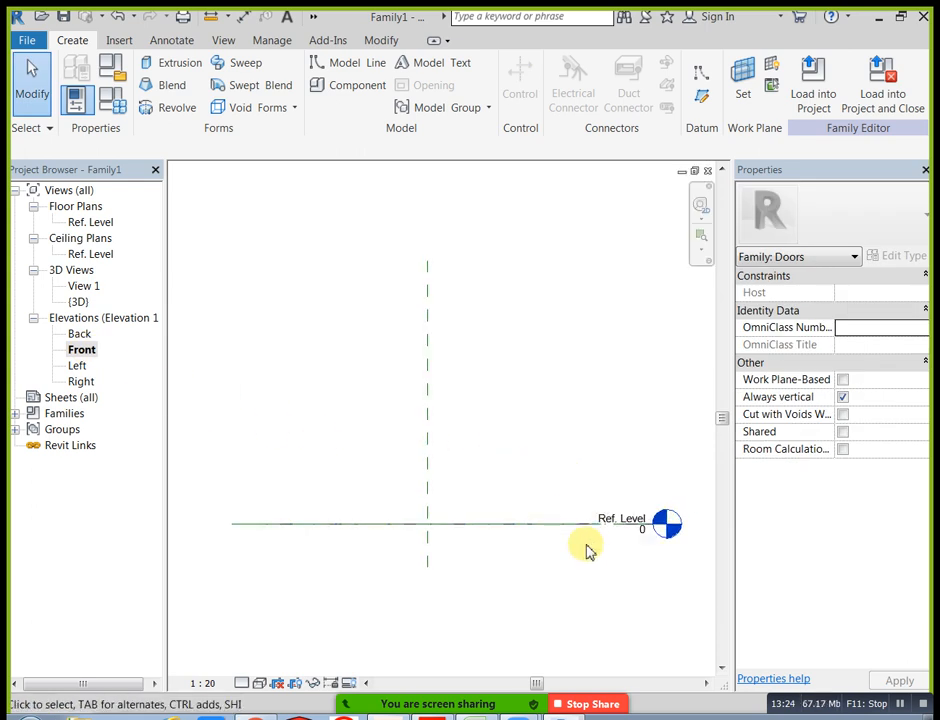
click(708, 94)
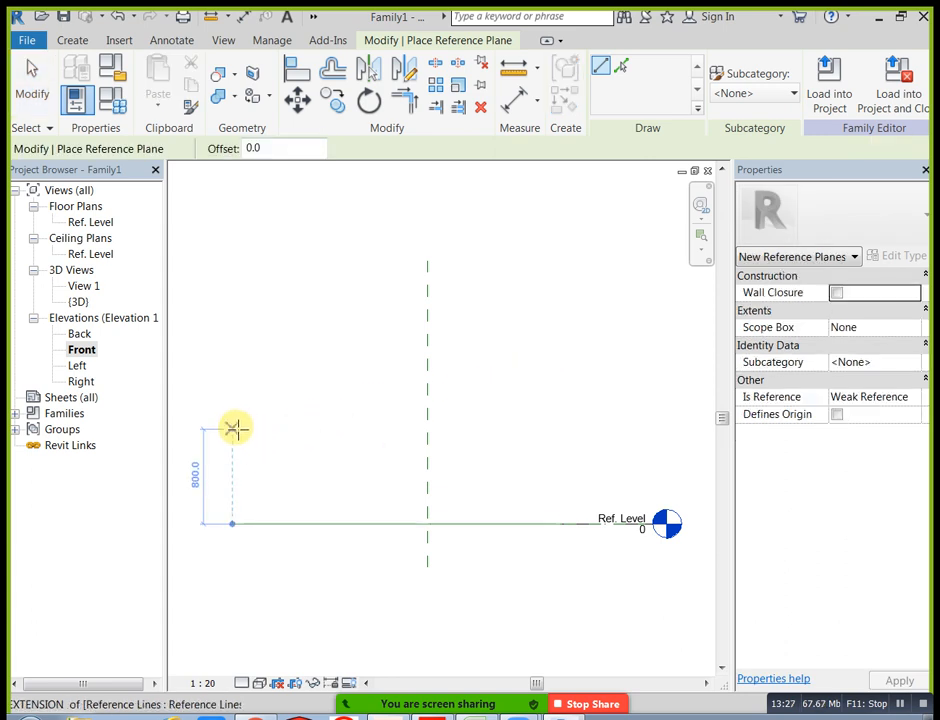
click(233, 365)
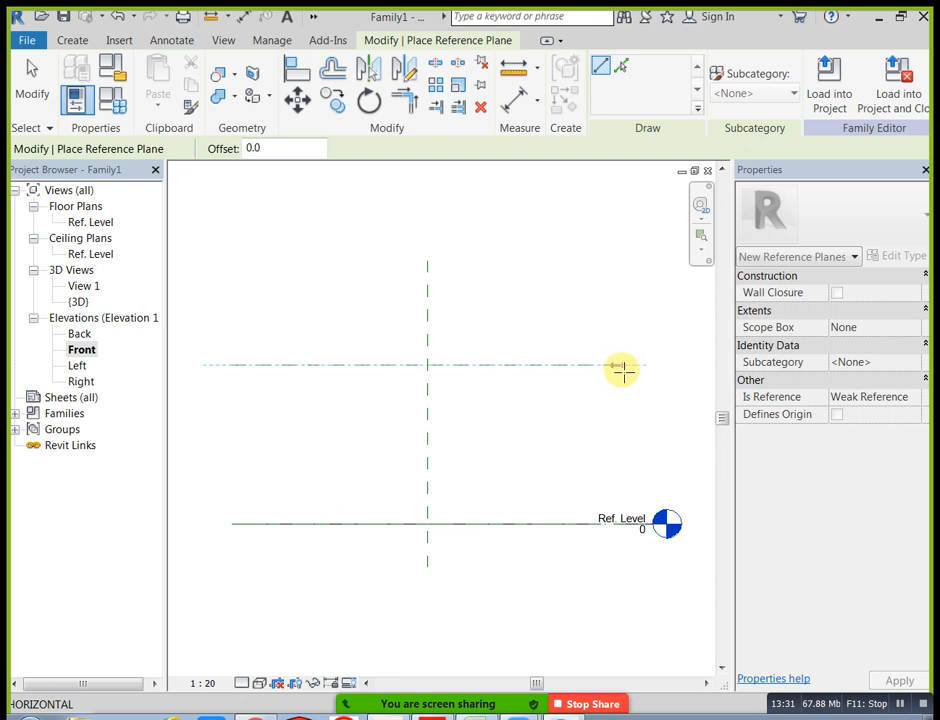
click(646, 367)
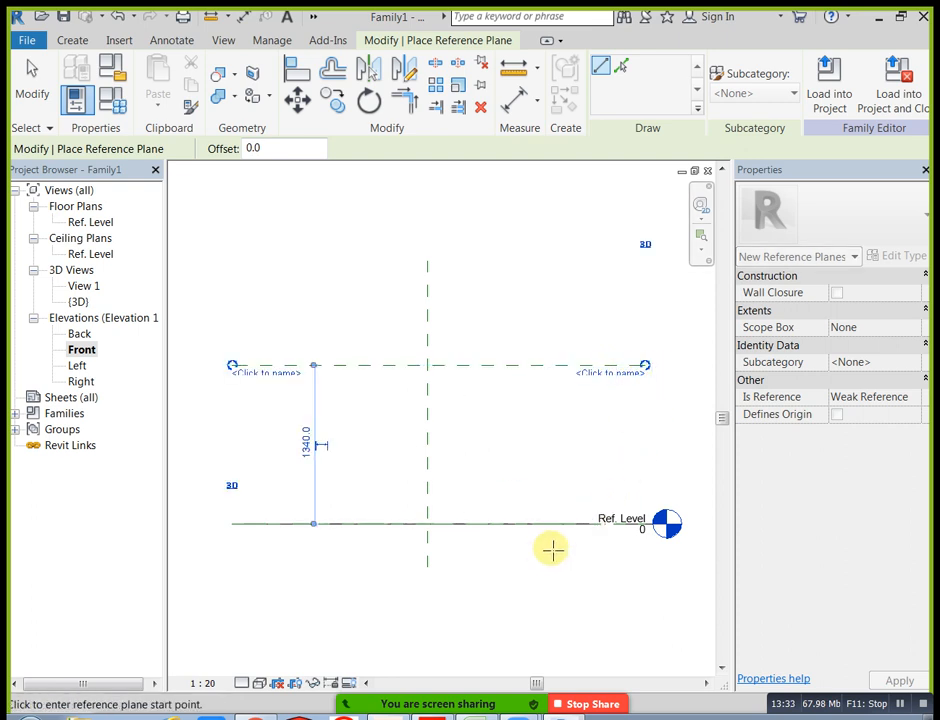
Name the new horizontal reference plane rp1 and inspect its label in the Front elevation
click(287, 376)
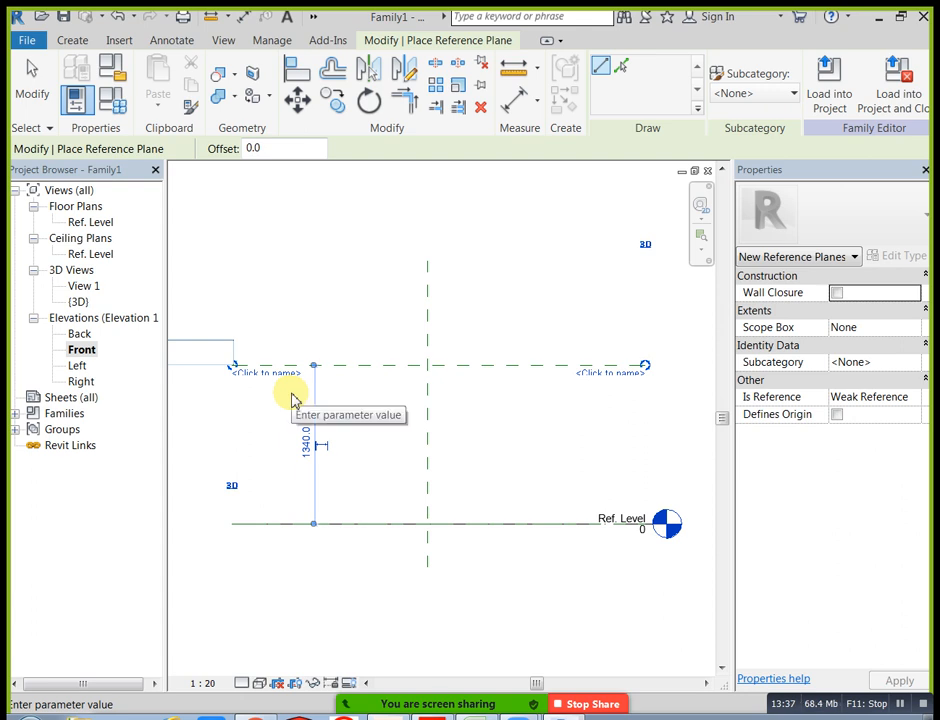
text(1)
click(375, 443)
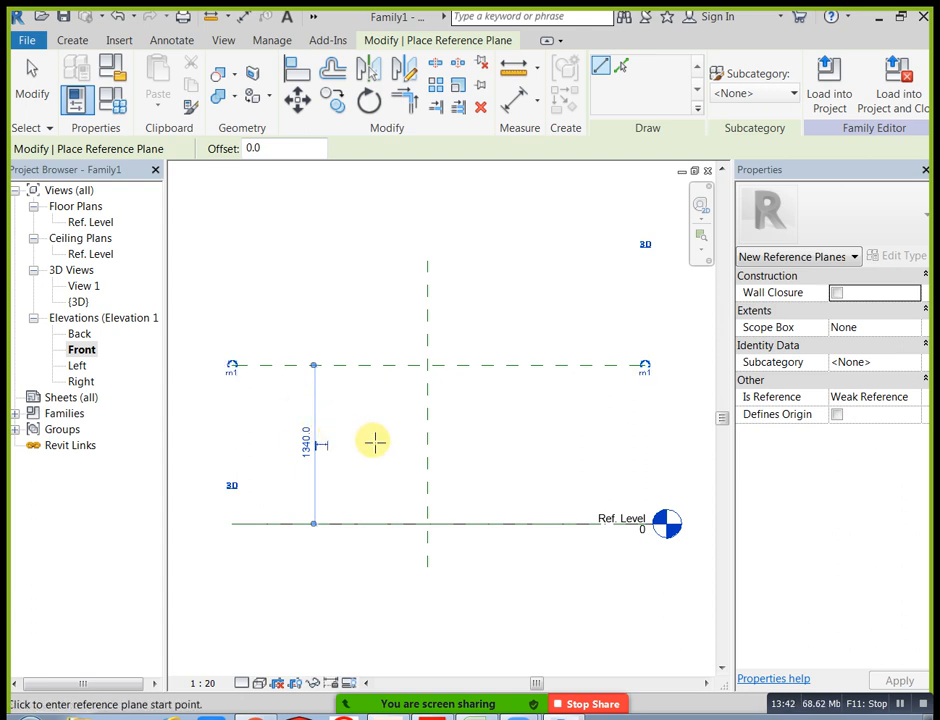
scroll(628, 383, up, 4)
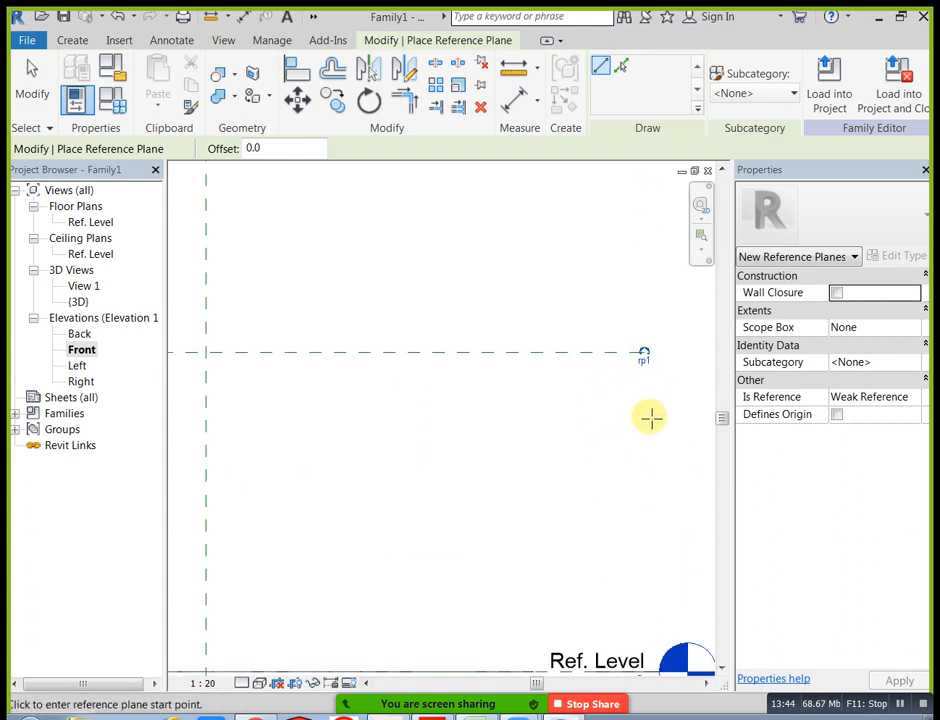
key(Escape)
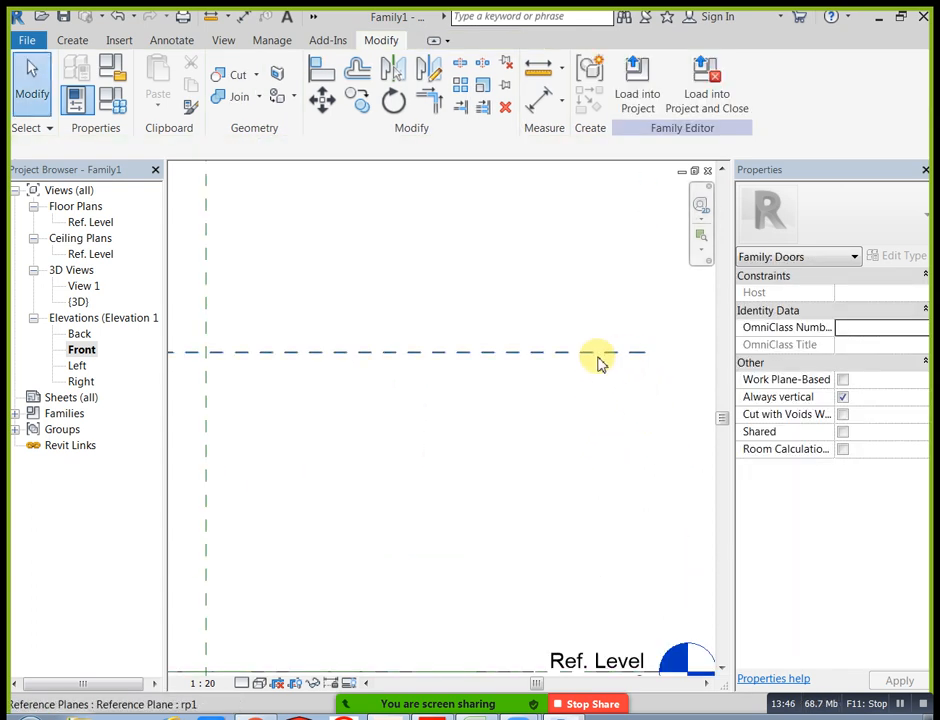
click(597, 354)
scroll(662, 372, up, 3)
scroll(668, 395, down, 3)
scroll(581, 466, down, 2)
click(581, 466)
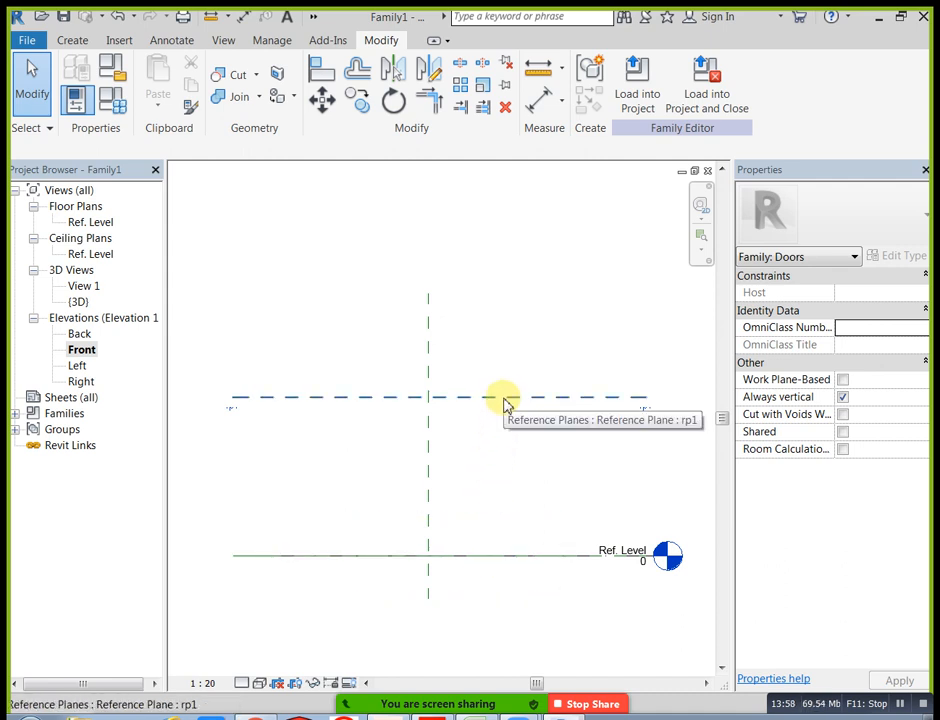
In the Ref. Level floor plan, set the work plane to Reference Plane : rp1
click(98, 225)
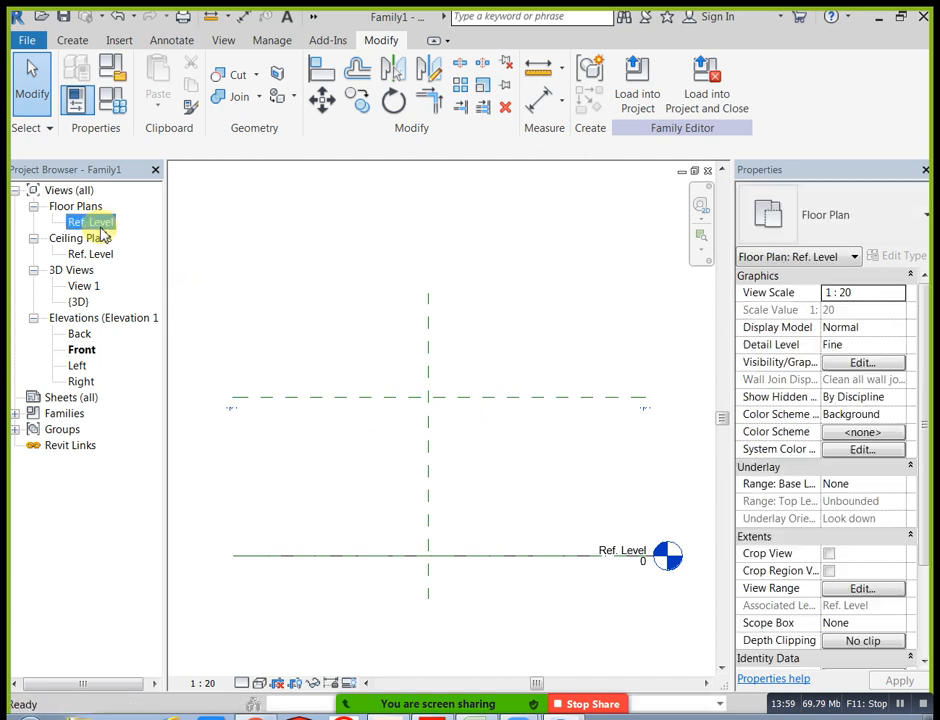
double_click(100, 227)
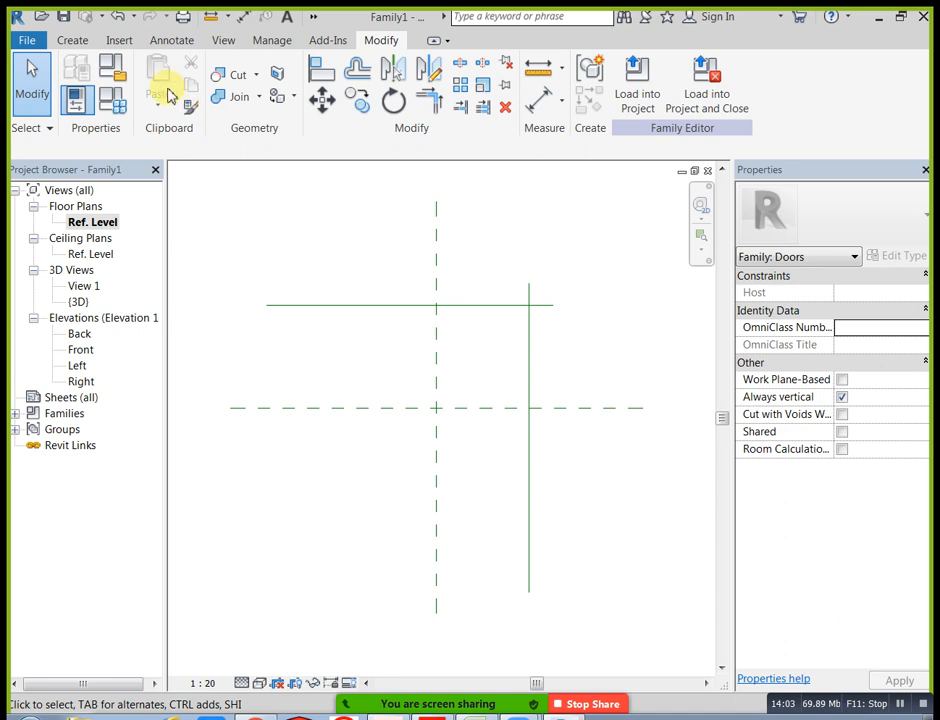
click(73, 40)
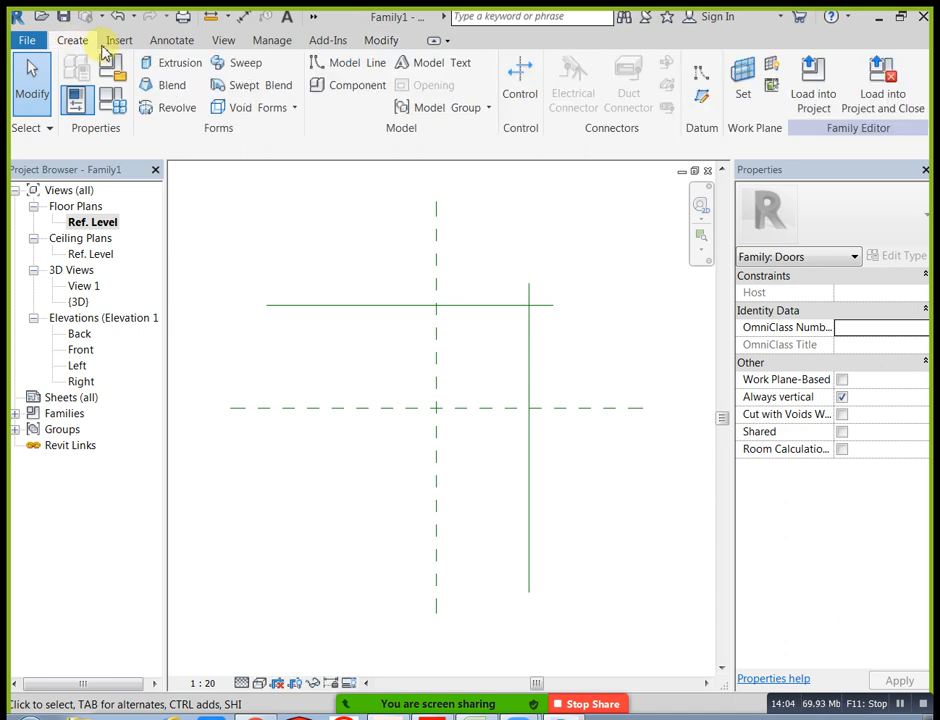
click(752, 97)
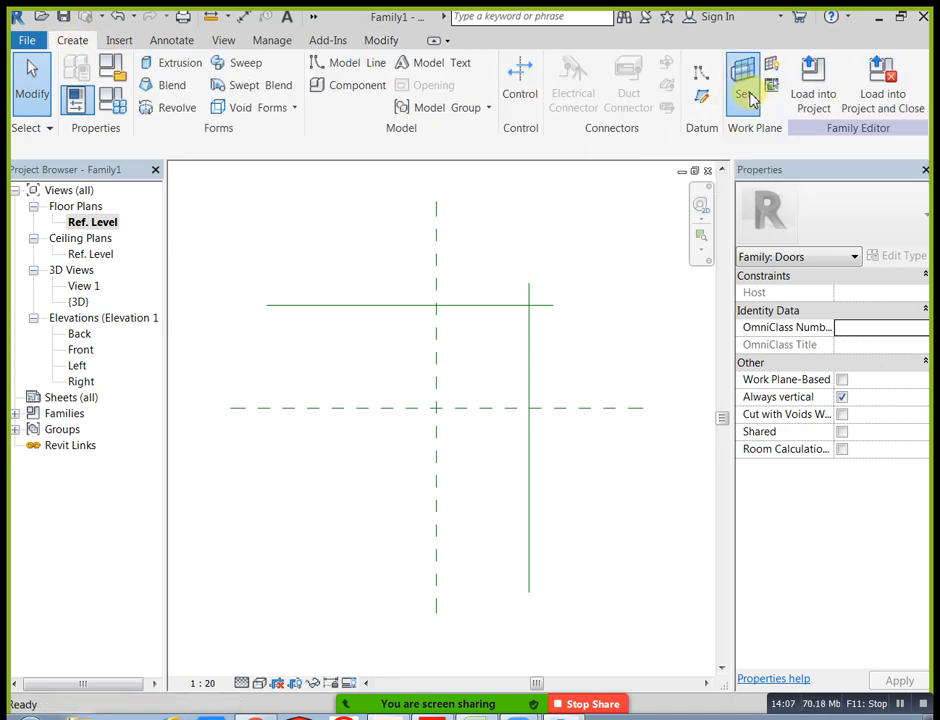
drag(667, 239, 487, 240)
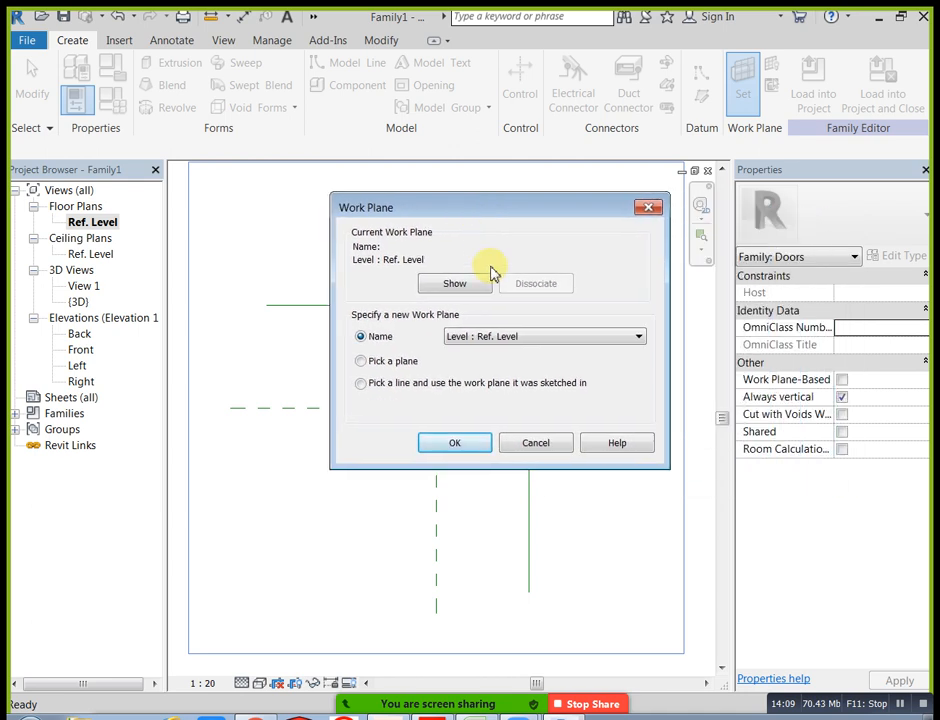
click(541, 338)
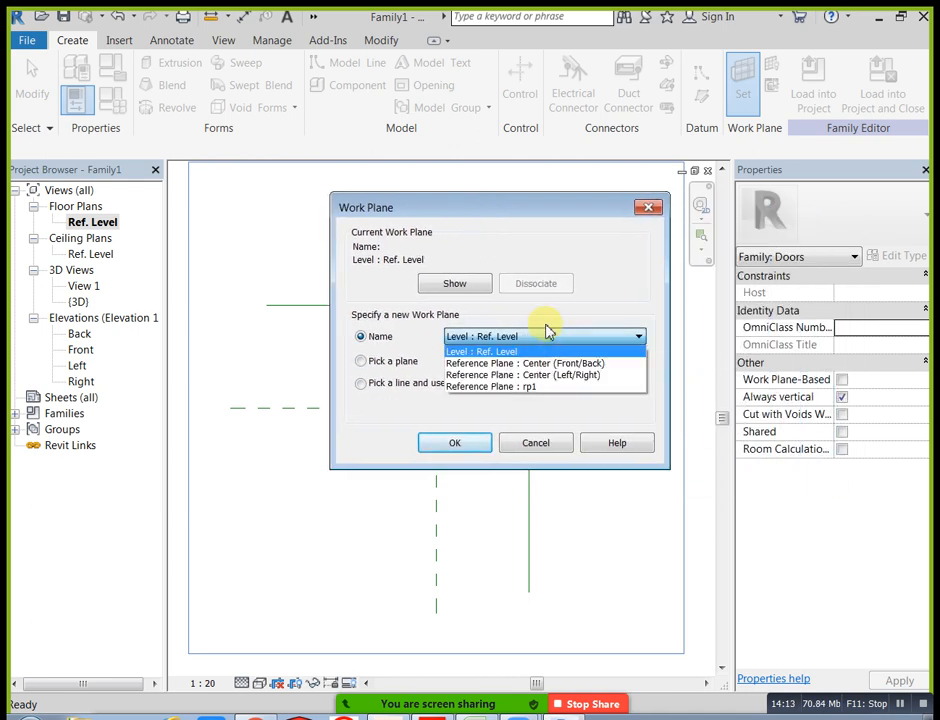
click(537, 387)
click(481, 452)
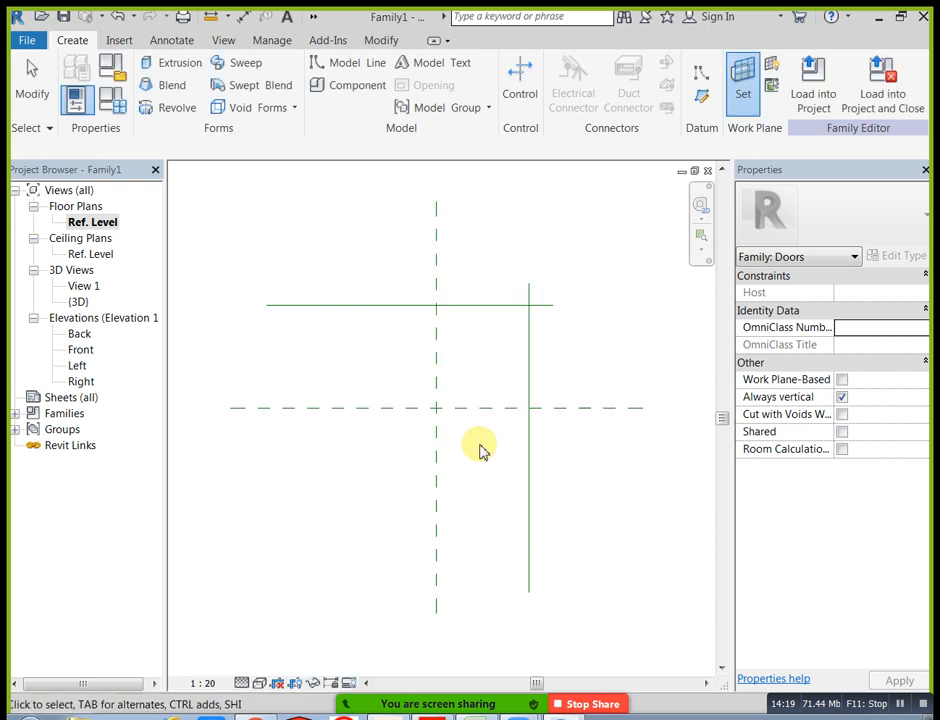
Create a solid extrusion from a rectangle about 1340 by 1600 mm around the plan's centre, with the extrusion end at 250
click(198, 72)
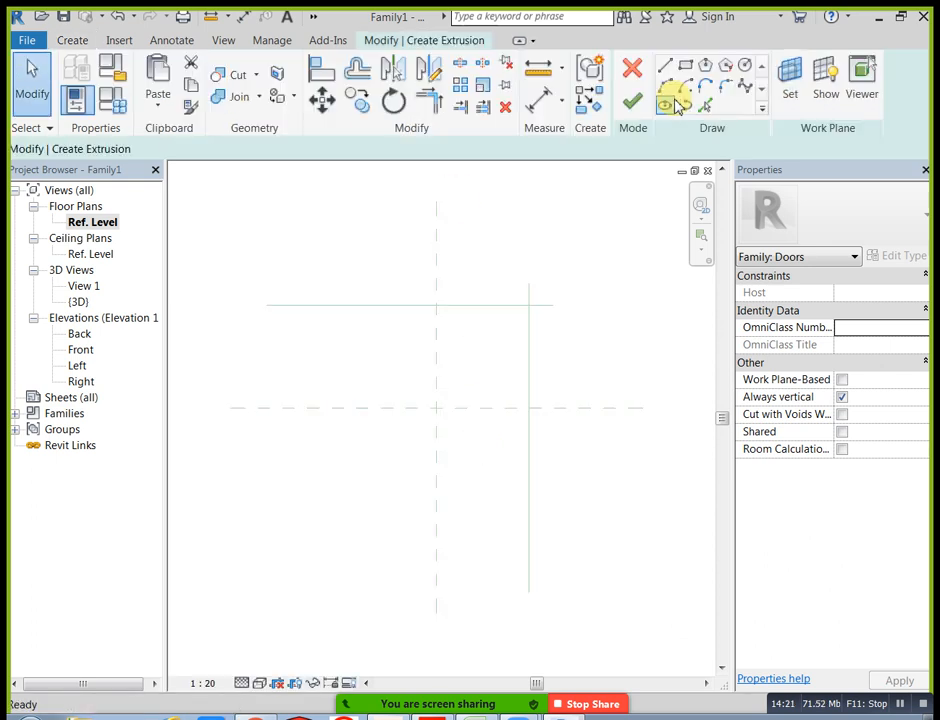
click(686, 66)
click(370, 343)
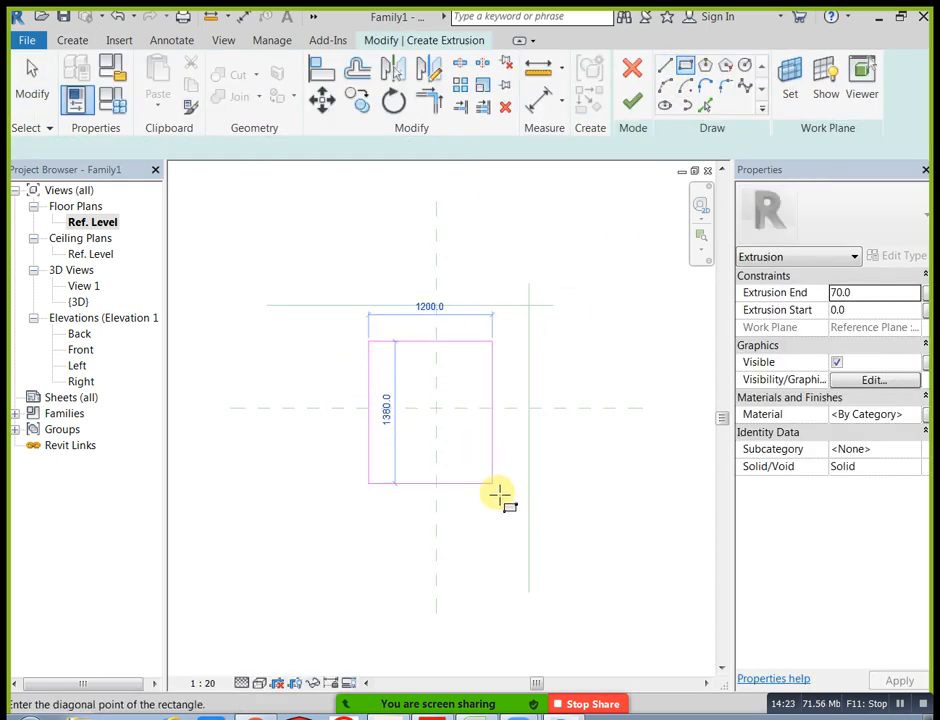
click(506, 505)
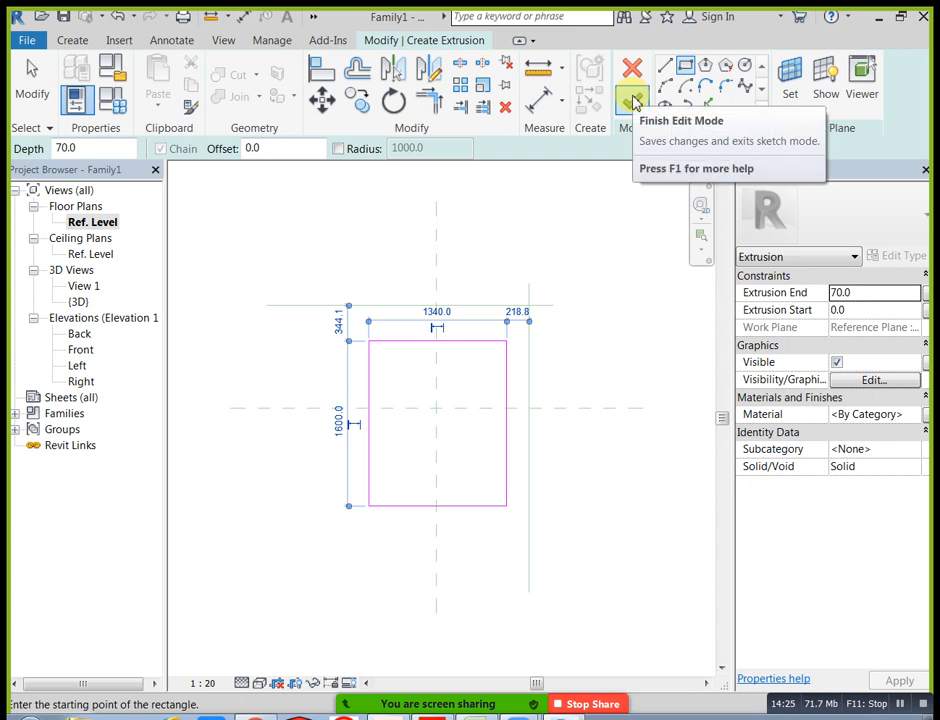
click(878, 293)
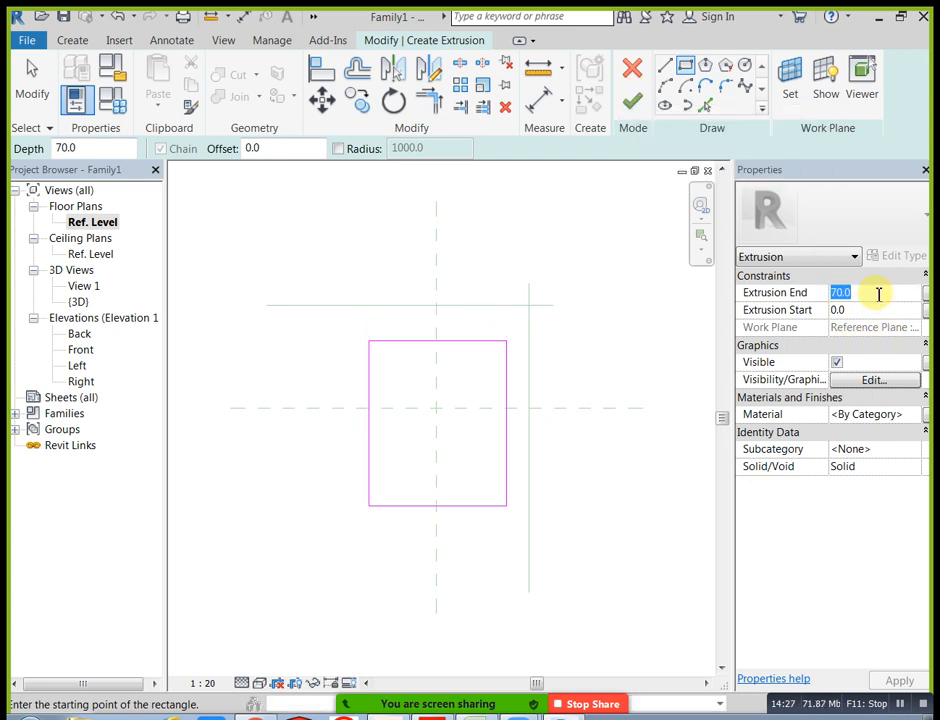
text(250.0)
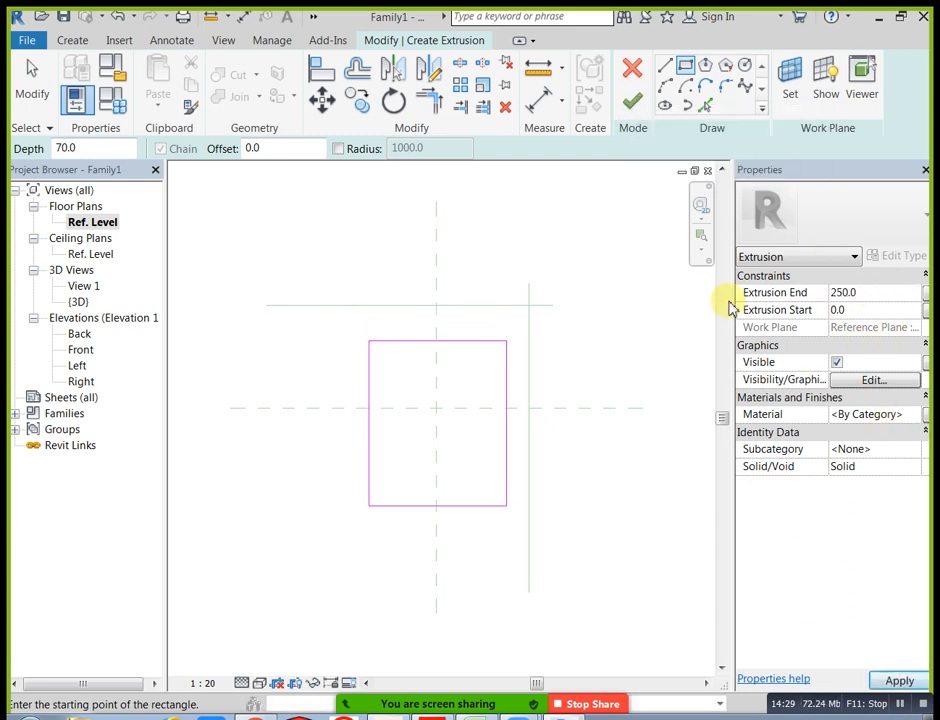
click(632, 101)
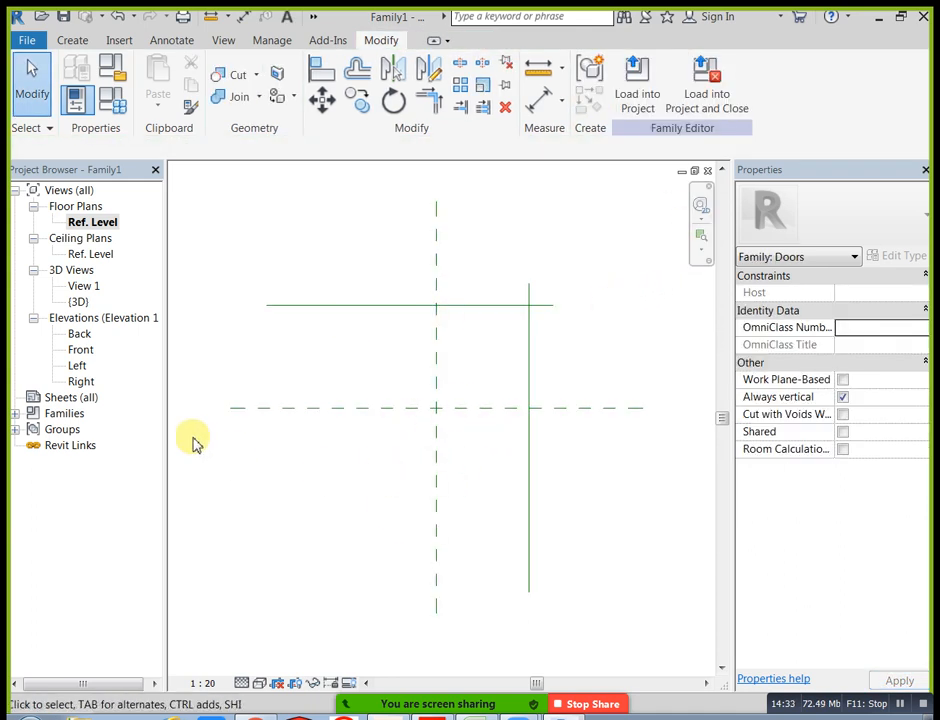
Inspect the extrusion's position relative to reference plane rp1 in the Front elevation
double_click(80, 350)
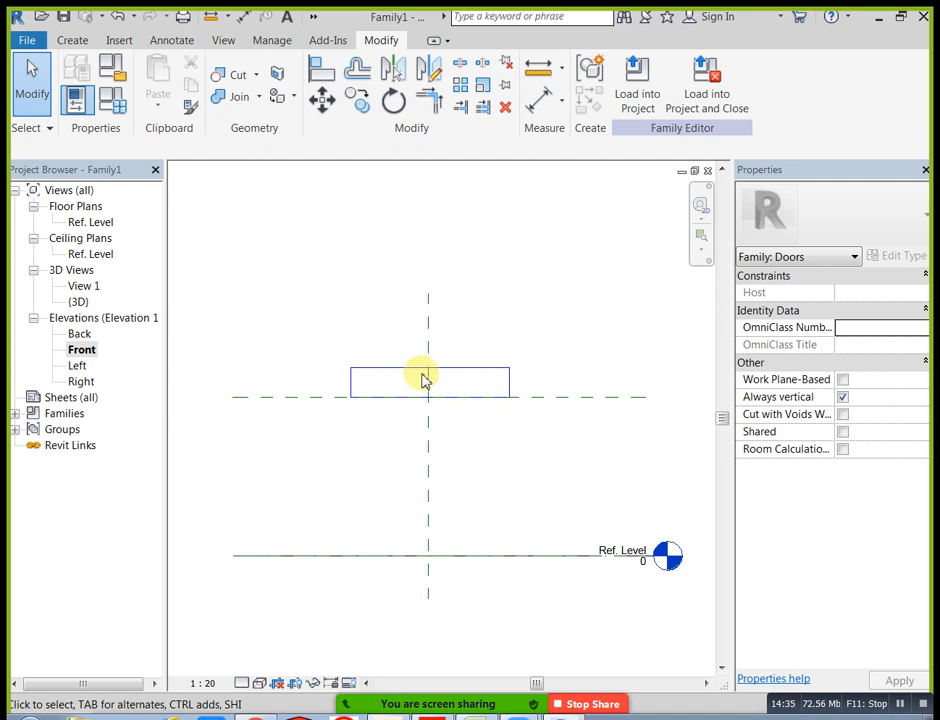
scroll(421, 379, up, 1)
middle_drag(541, 329, 539, 342)
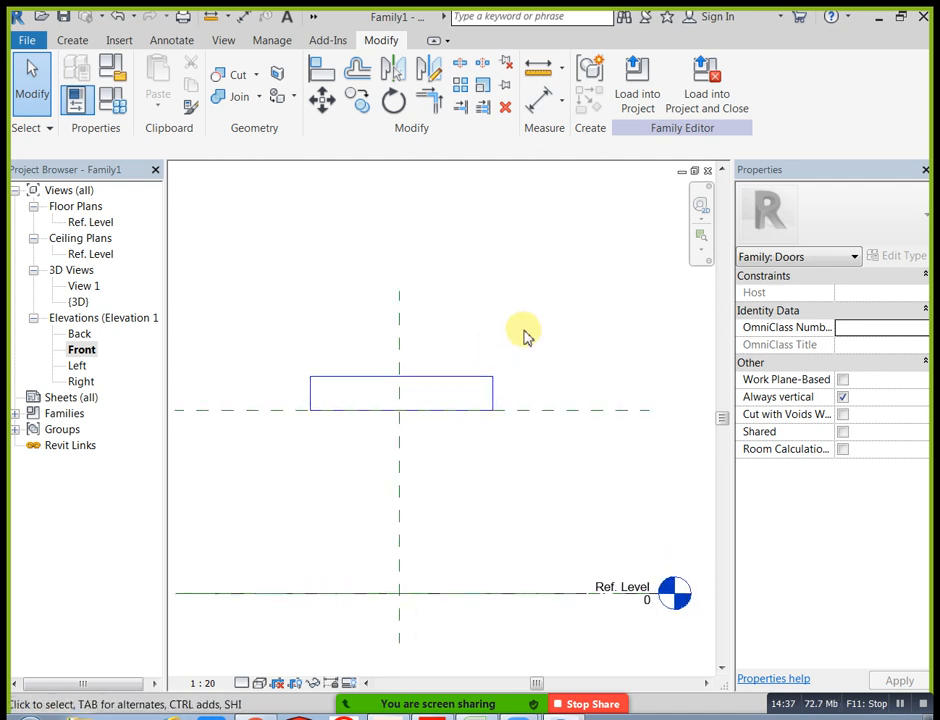
click(497, 392)
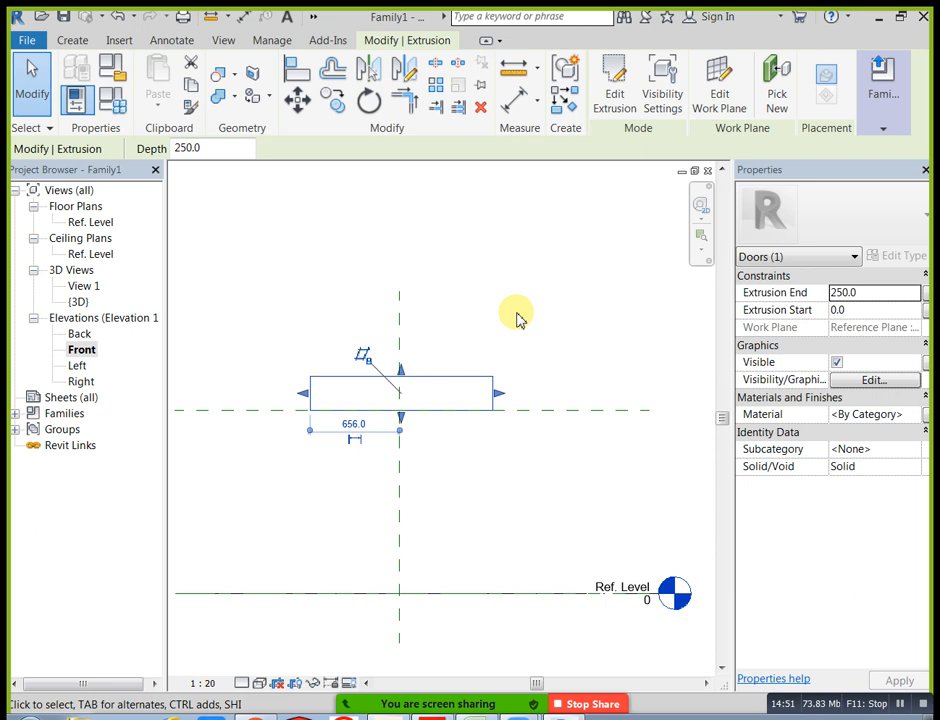
click(517, 327)
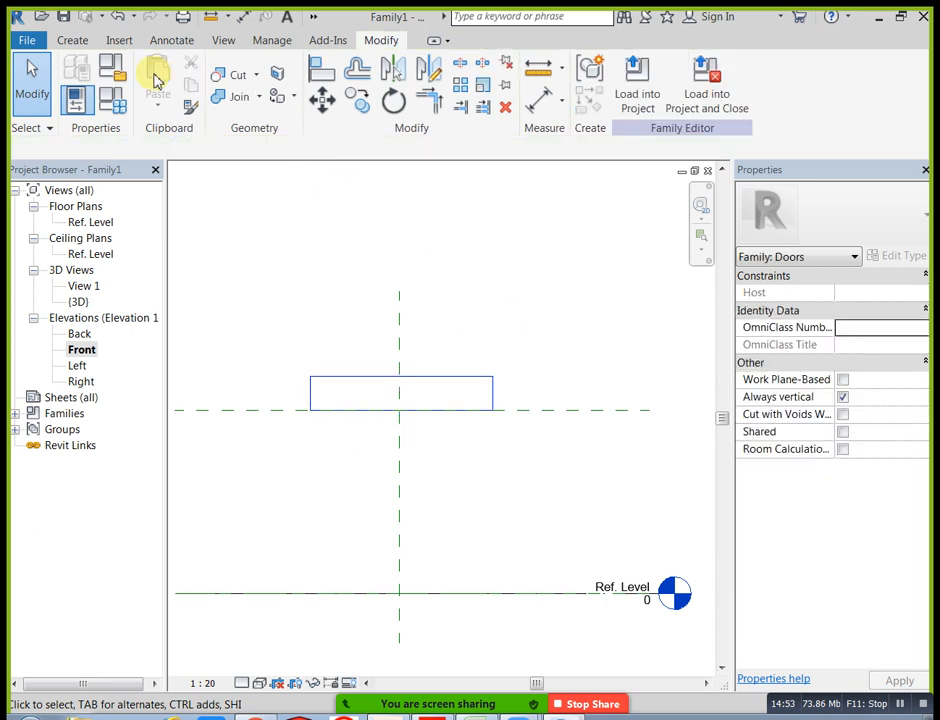
Show the active work plane in the Front elevation and in the Ref. Level floor plan
click(68, 40)
scroll(557, 412, up, 1)
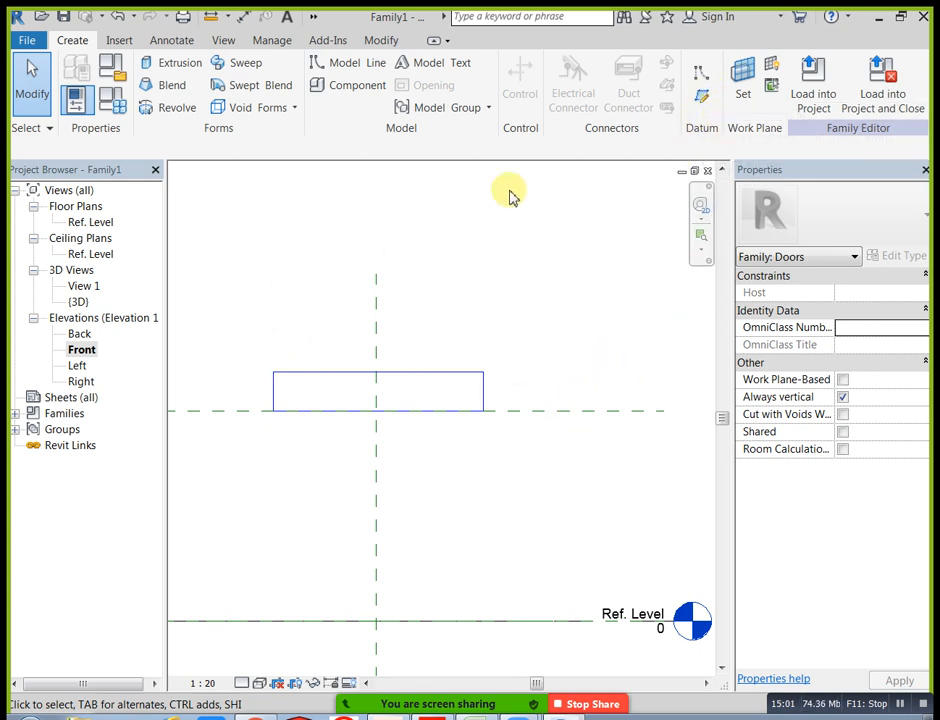
click(770, 66)
scroll(578, 313, down, 2)
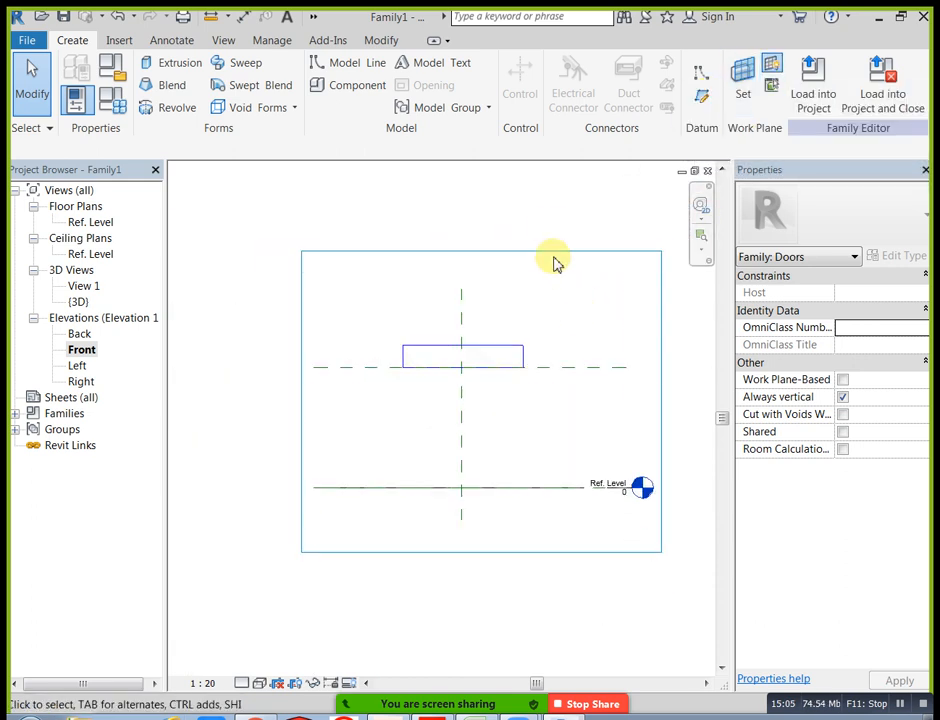
double_click(91, 222)
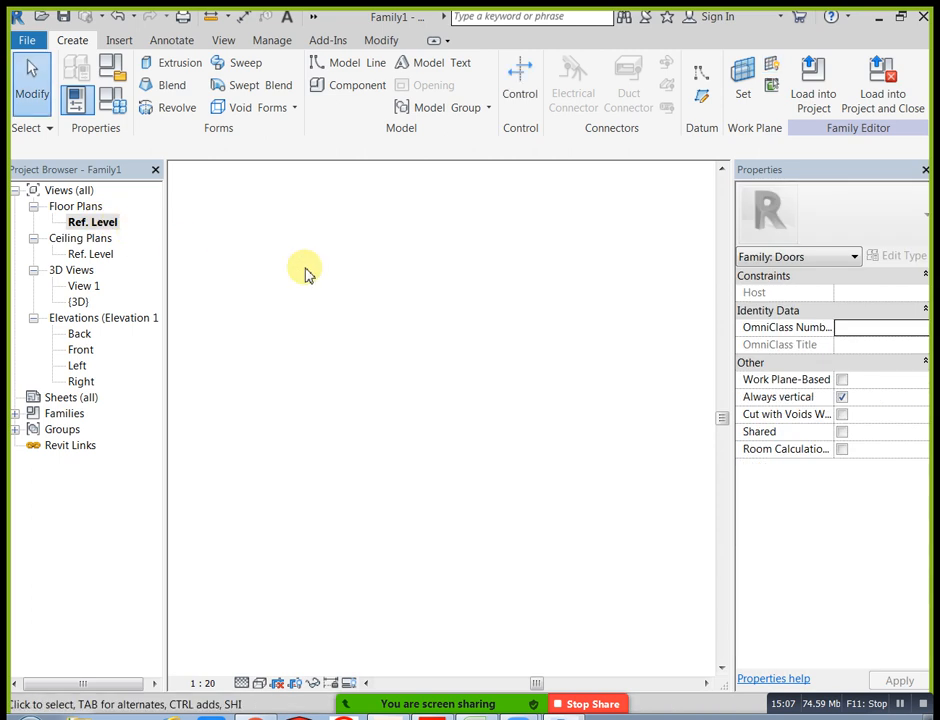
click(770, 68)
scroll(424, 409, down, 3)
scroll(633, 370, up, 1)
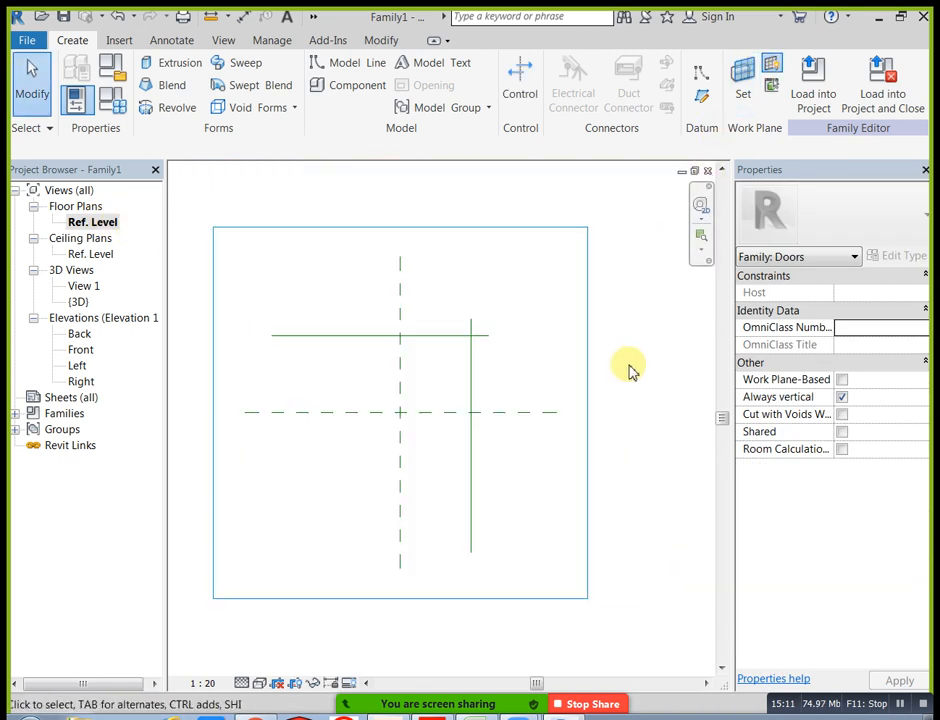
Examine the extrusion on rp1 in the Workplane Viewer, close the viewer and hide the work plane display
click(770, 87)
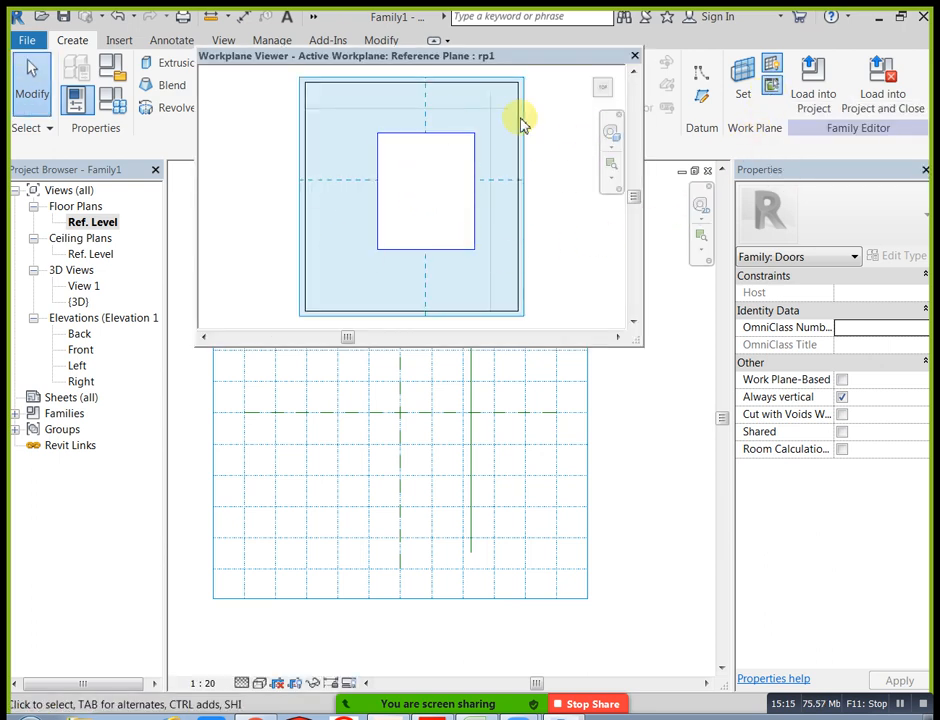
scroll(448, 146, down, 1)
scroll(448, 144, down, 1)
scroll(472, 175, up, 1)
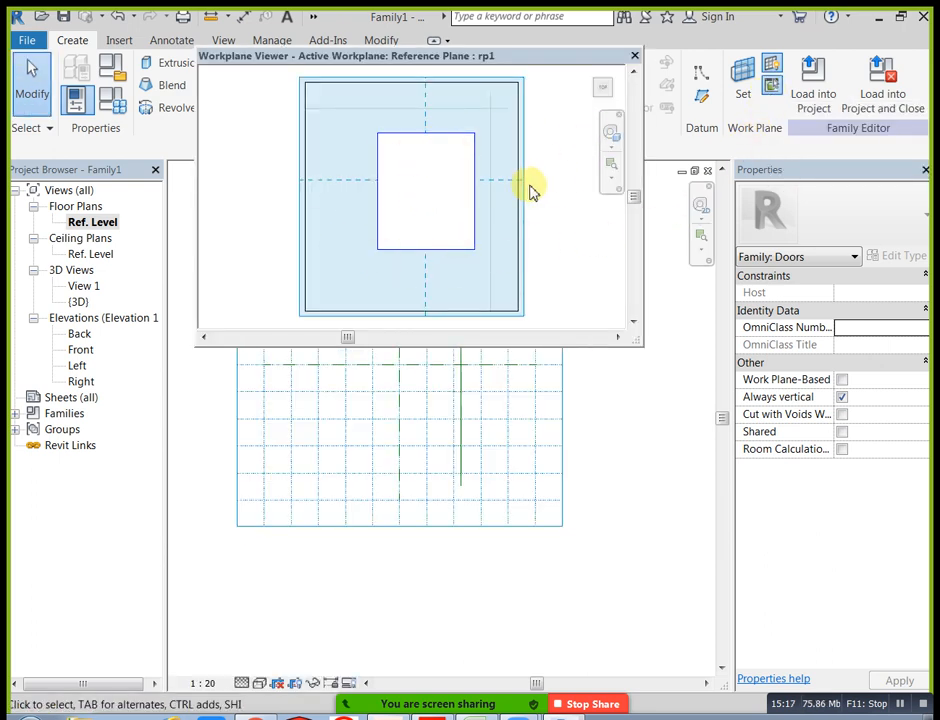
click(530, 186)
scroll(414, 208, down, 1)
scroll(414, 208, up, 1)
scroll(414, 208, down, 2)
scroll(414, 208, up, 2)
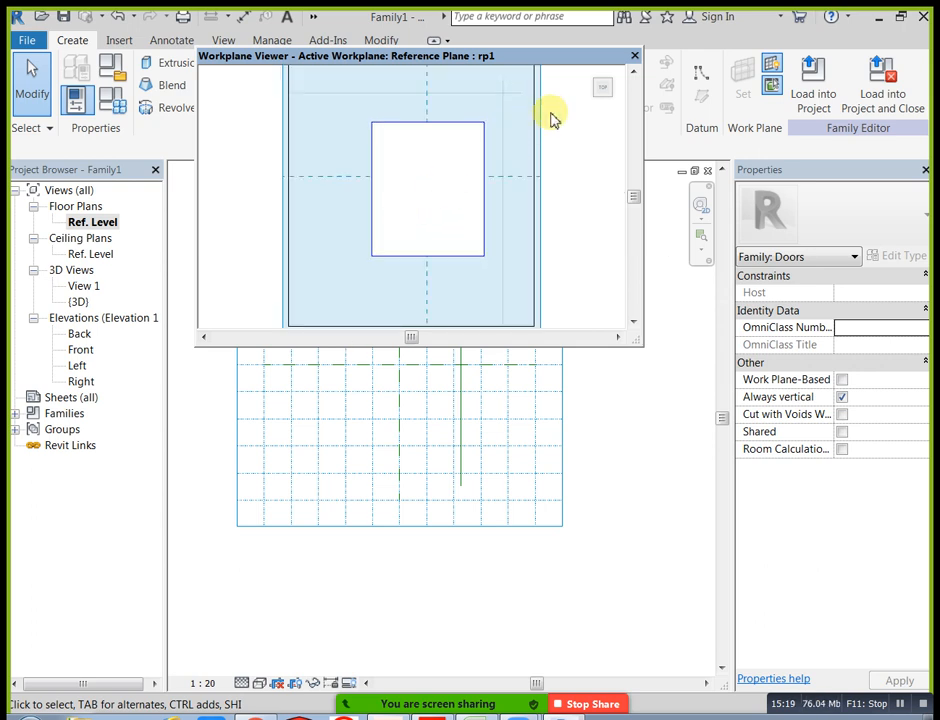
click(633, 57)
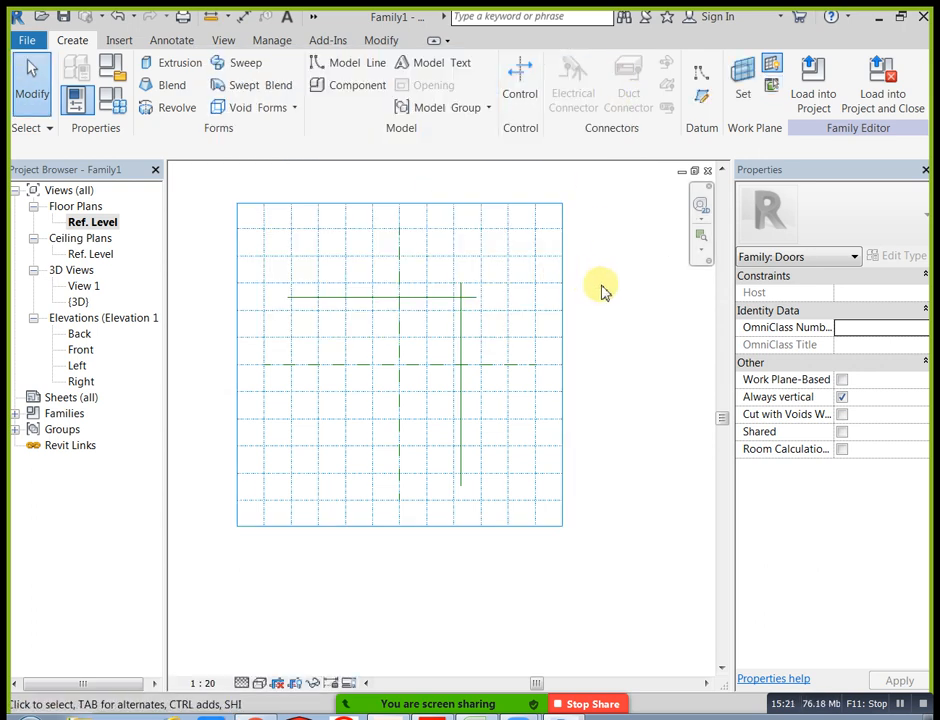
click(774, 72)
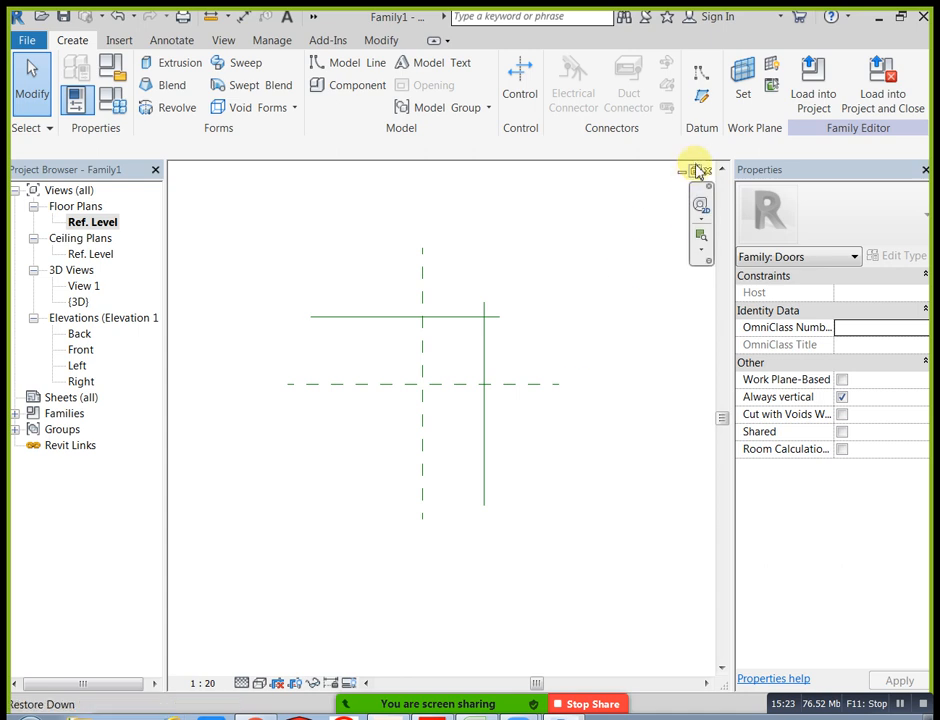
click(745, 88)
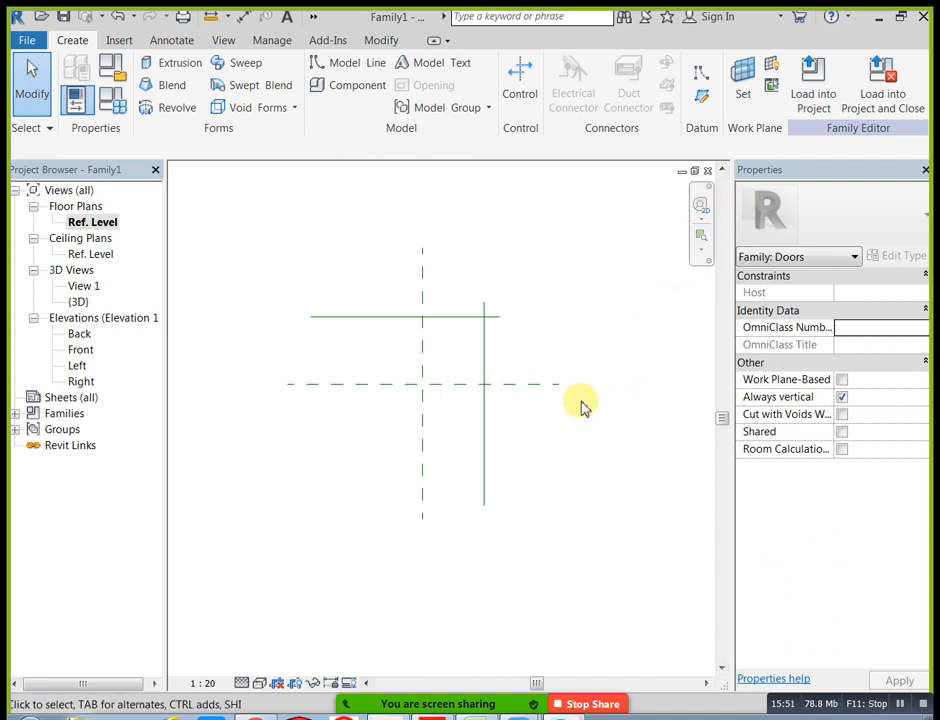
Delete the horizontal and vertical reference lines from the Ref. Level floor plan
scroll(466, 310, up, 2)
drag(508, 336, 487, 308)
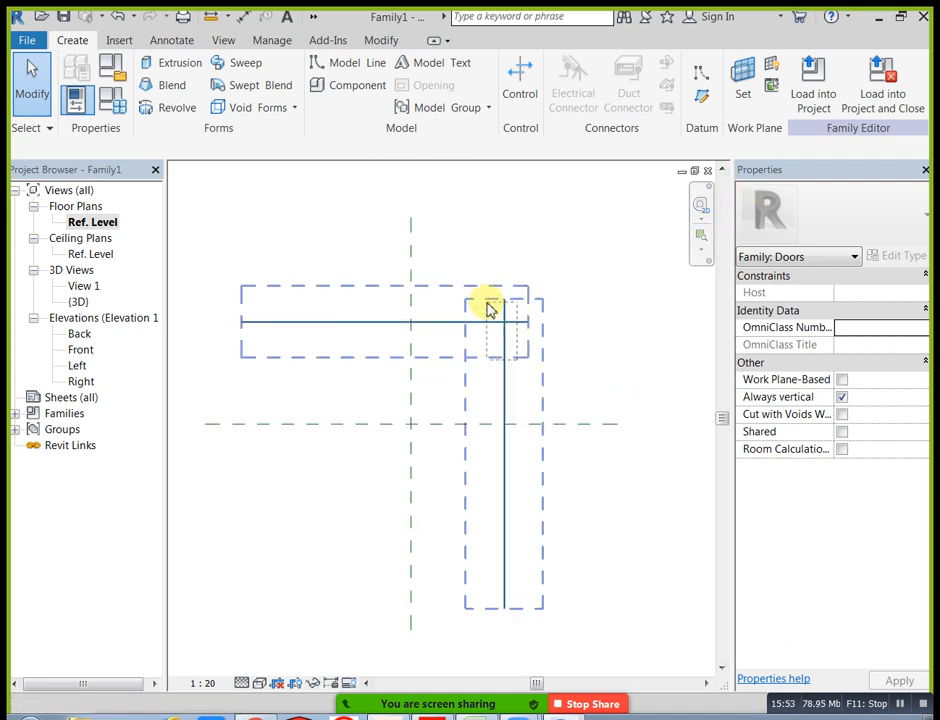
key(Delete)
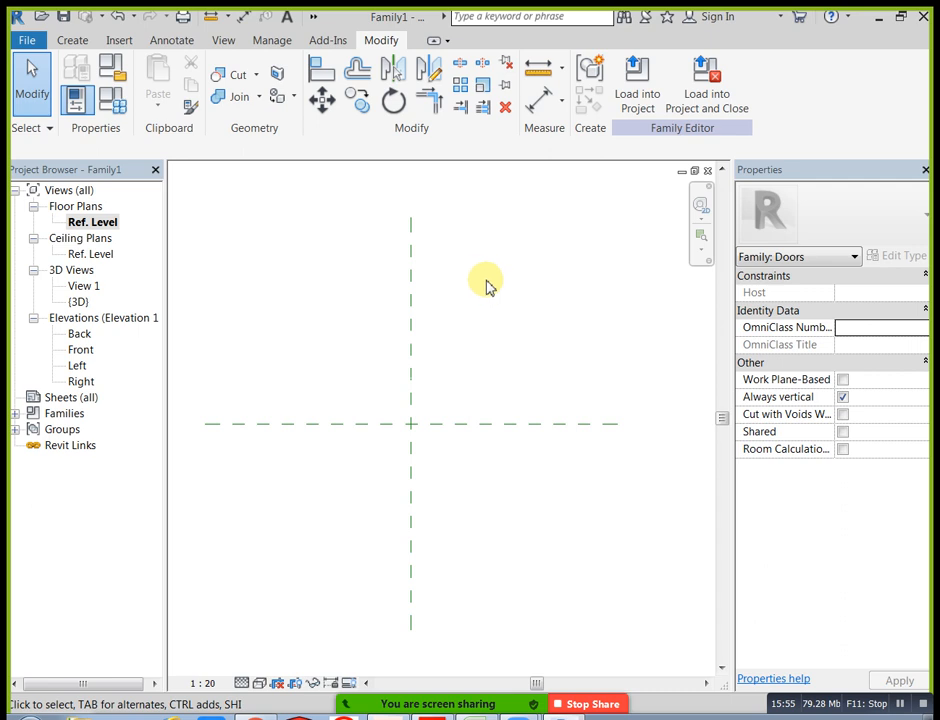